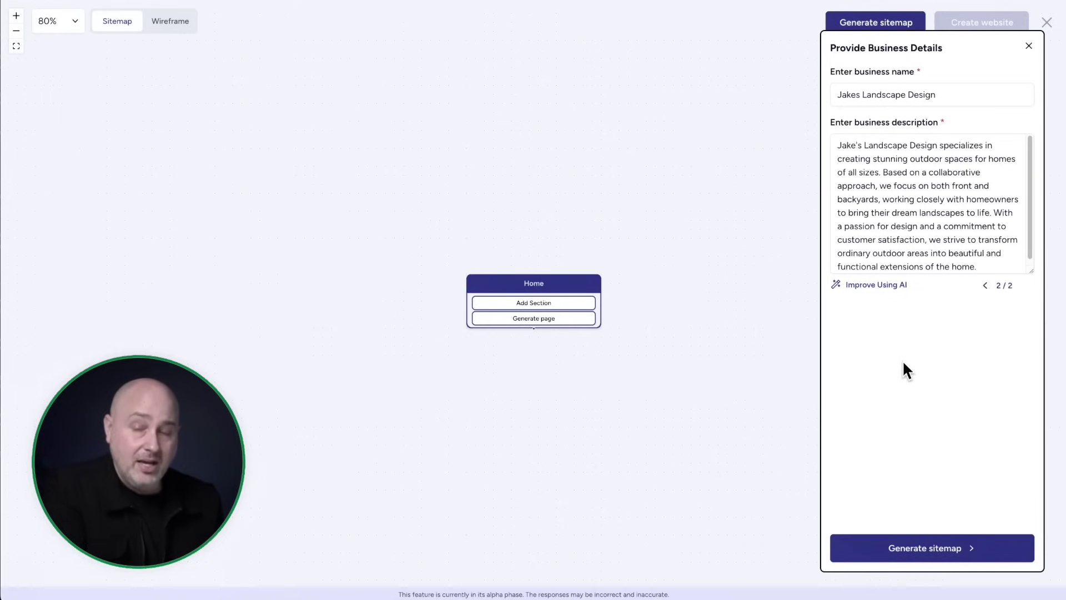
- Generate the sitemap from the Jakes Landscape Design business details and review its Home sections and subpages
click(925, 547)
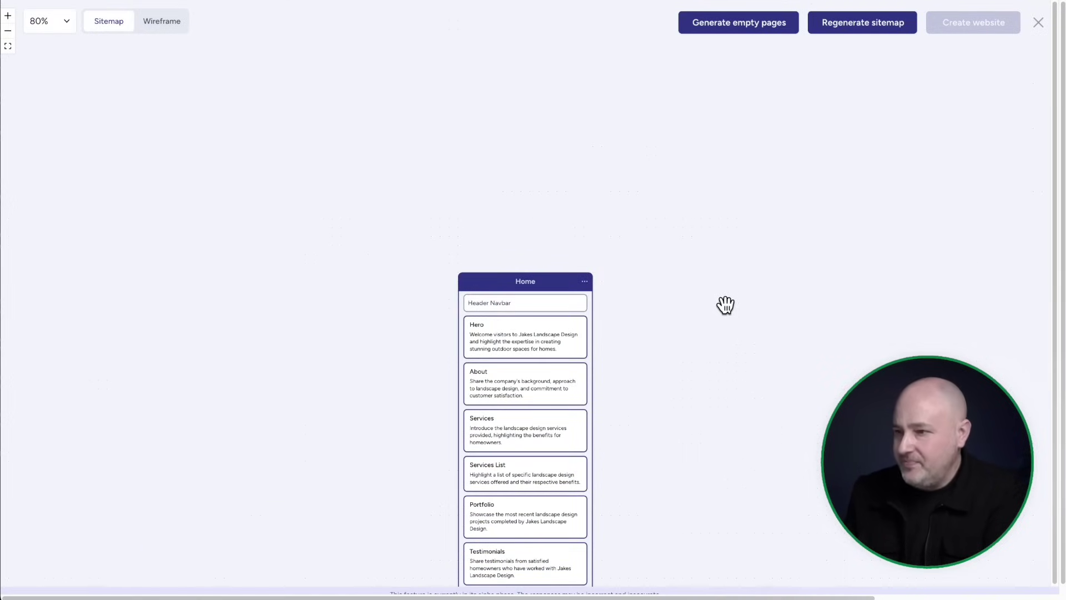
scroll(705, 305, down, 5)
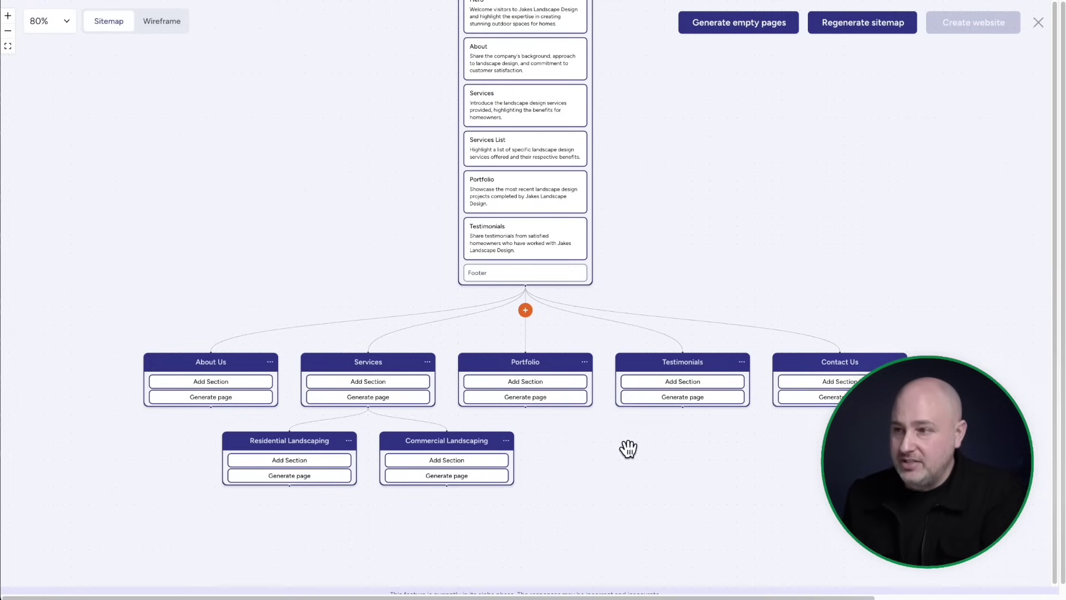
scroll(628, 448, up, 3)
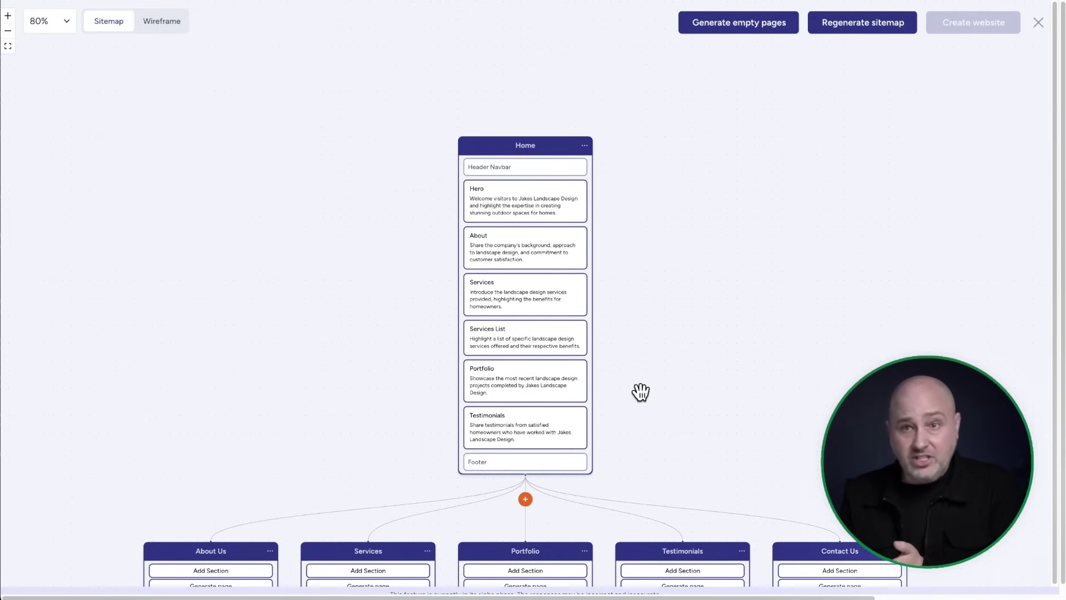
scroll(640, 392, down, 1)
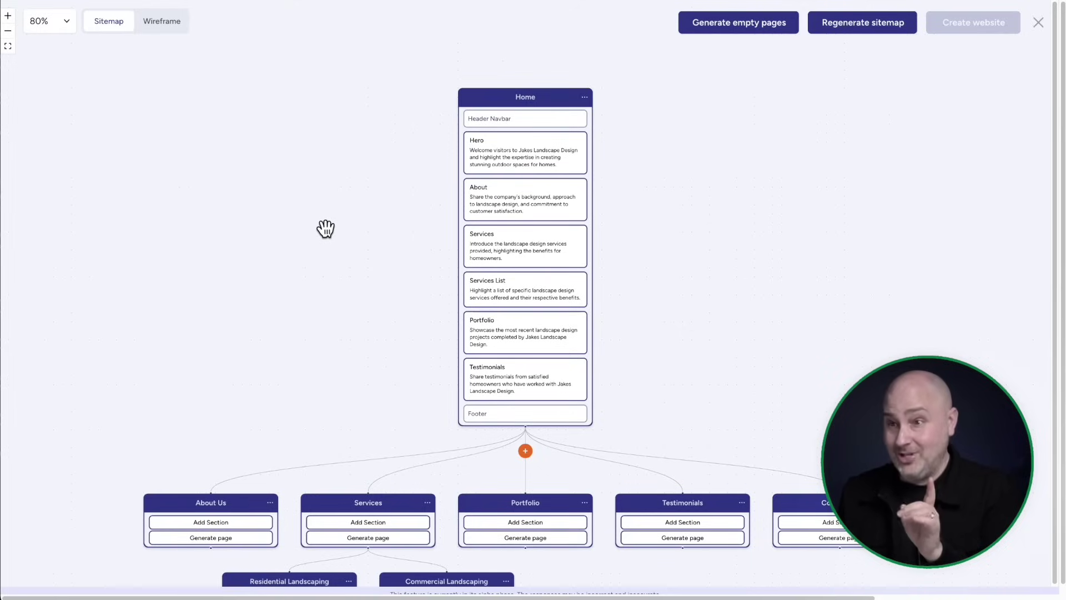
- Switch from the sitemap to the wireframe view and examine the generated Home page sections
click(161, 22)
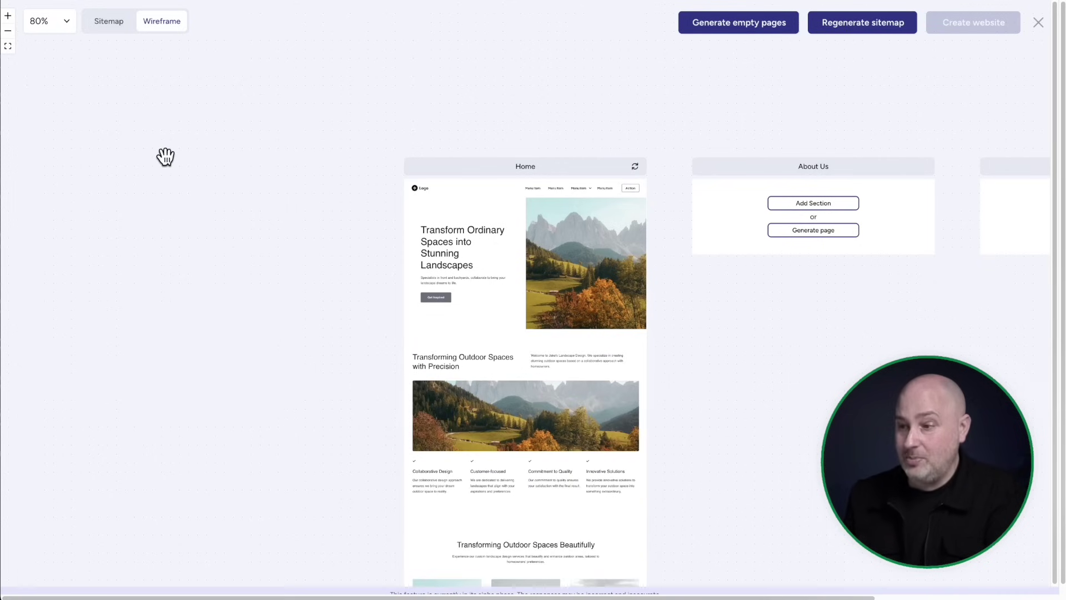
scroll(262, 258, down, 10)
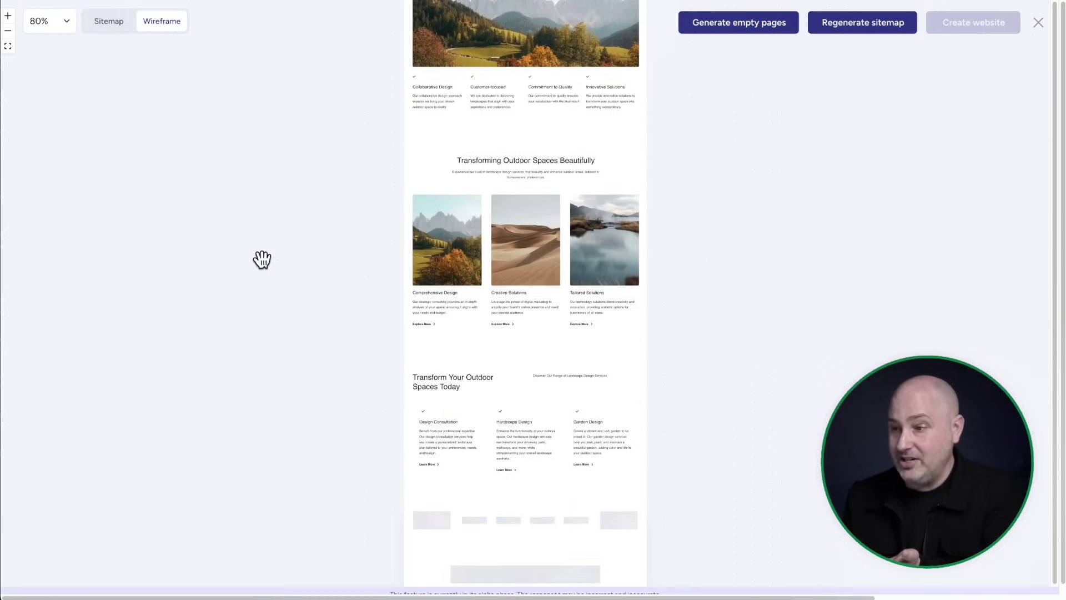
scroll(262, 258, down, 4)
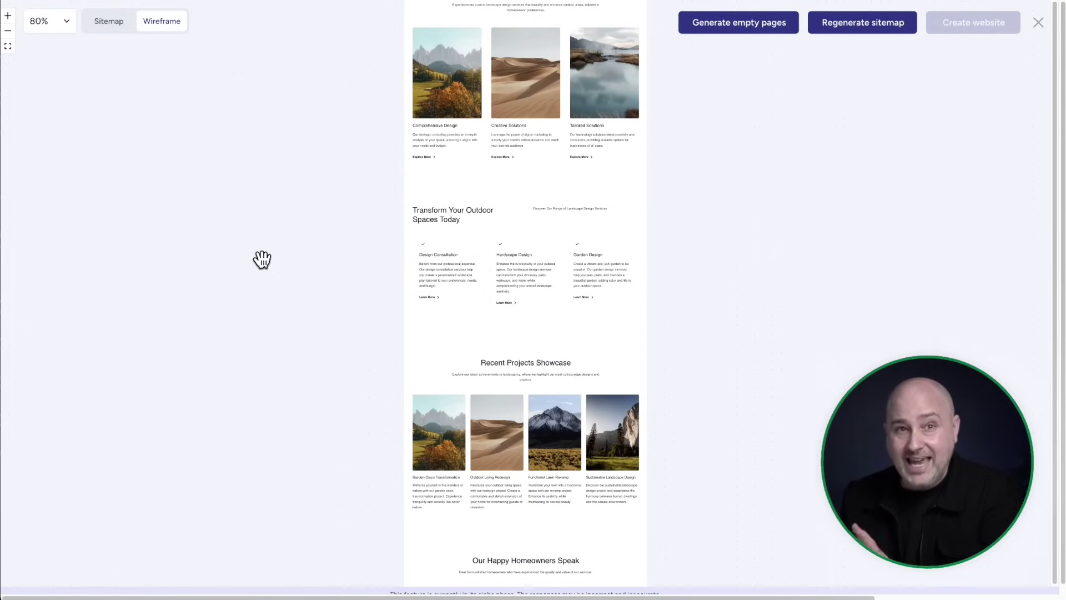
scroll(262, 258, up, 4)
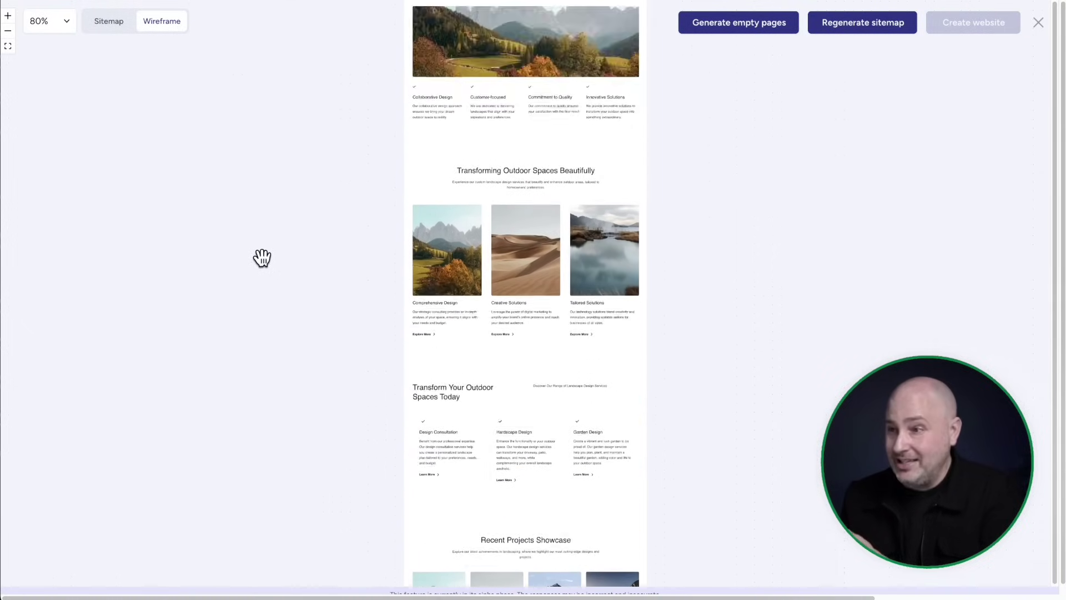
click(470, 274)
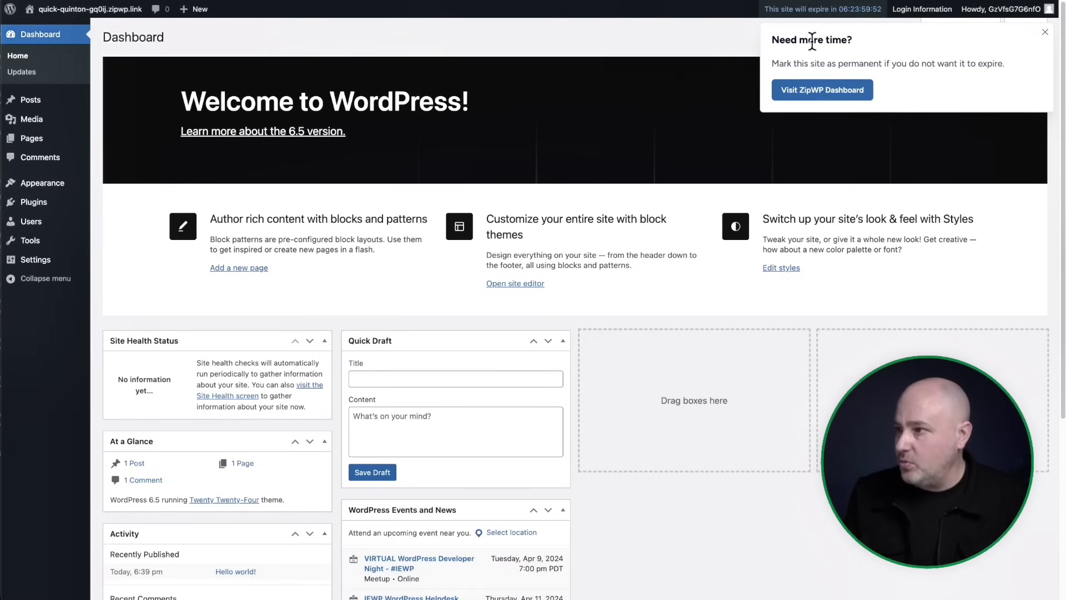
- Dismiss the site expiry notice on the WordPress dashboard and open the page for adding a new plugin
click(1044, 33)
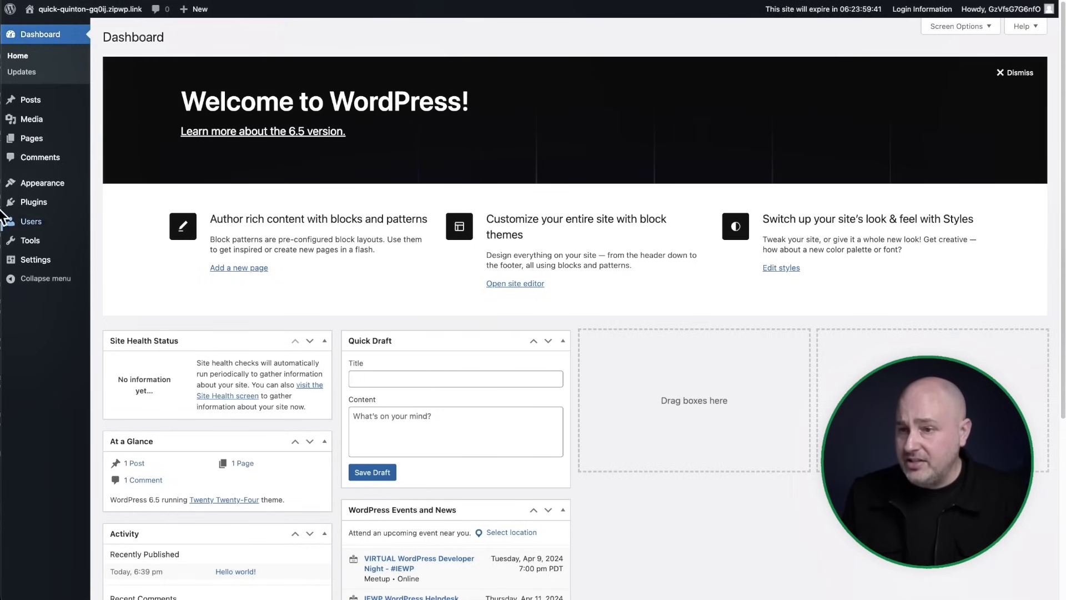
mouse_move(33, 202)
click(112, 206)
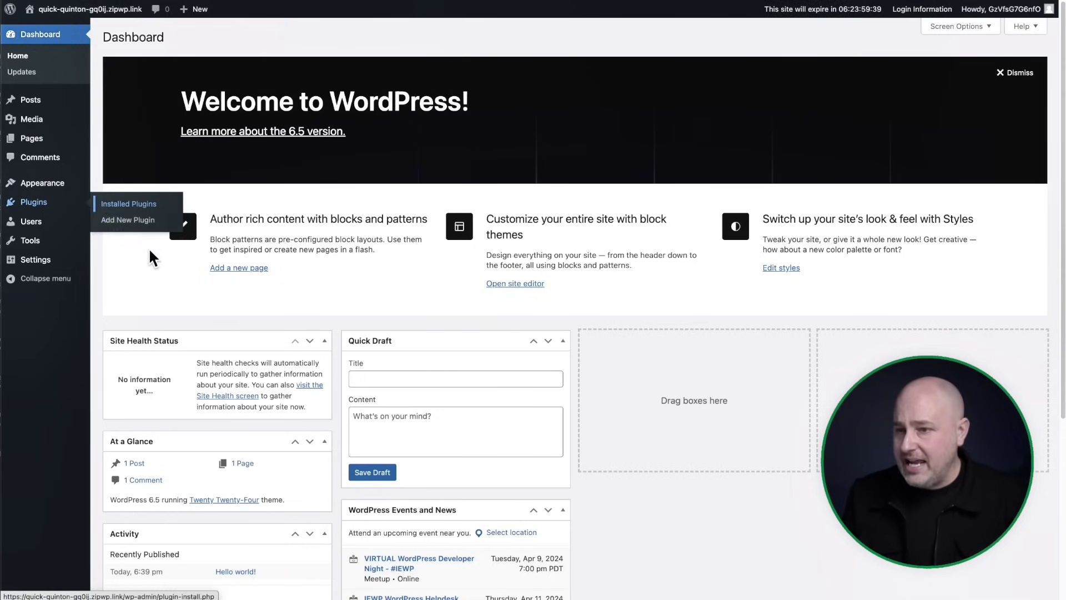
click(178, 39)
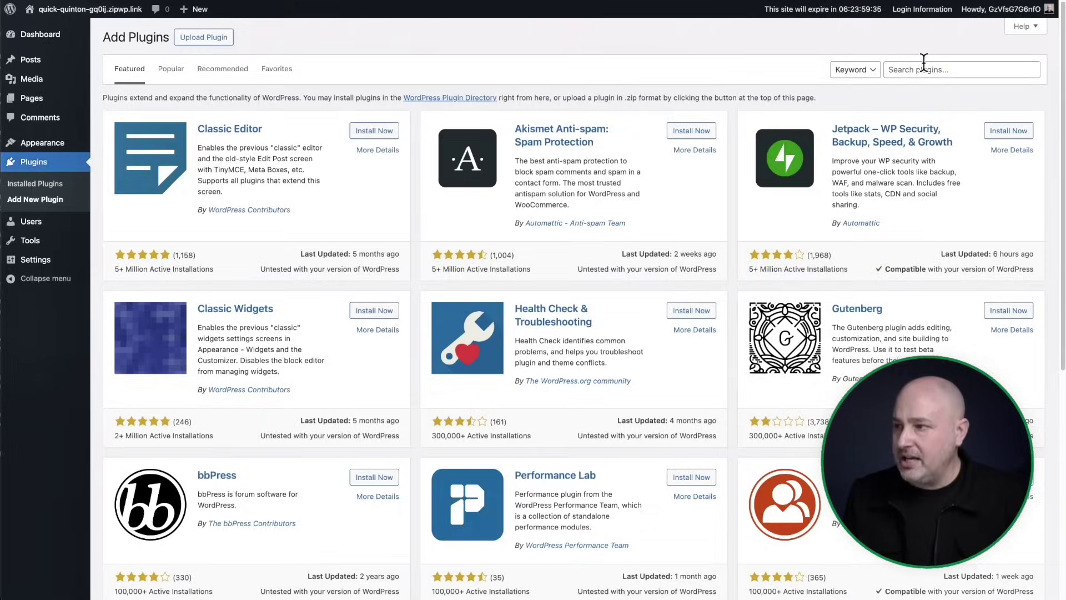
- Search the plugins for "starter templates" and install the Starter Templates plugin by Brainstorm Force
click(924, 63)
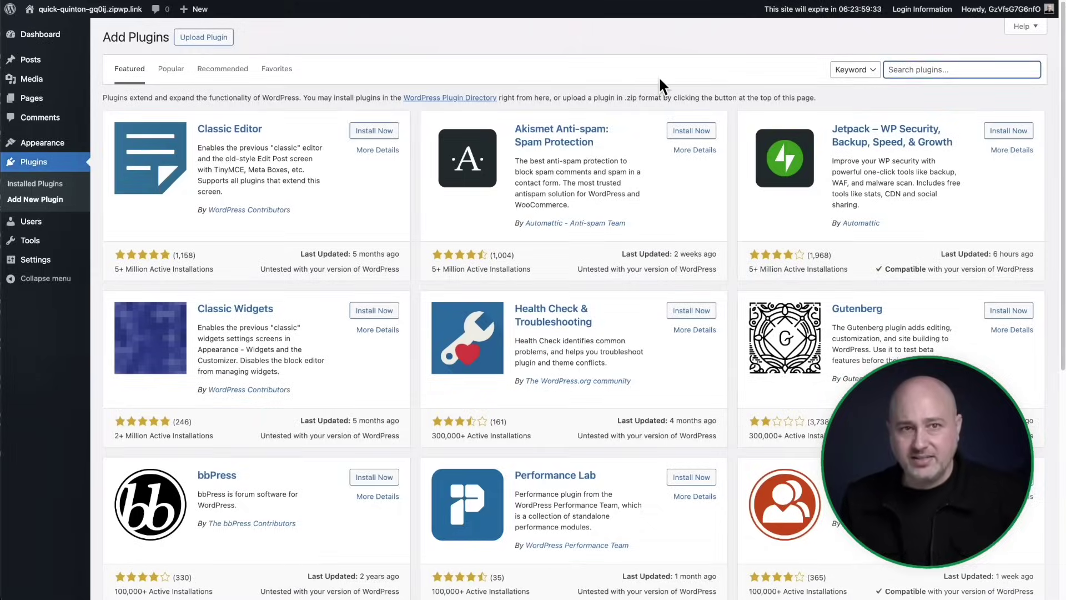
text(starter templates)
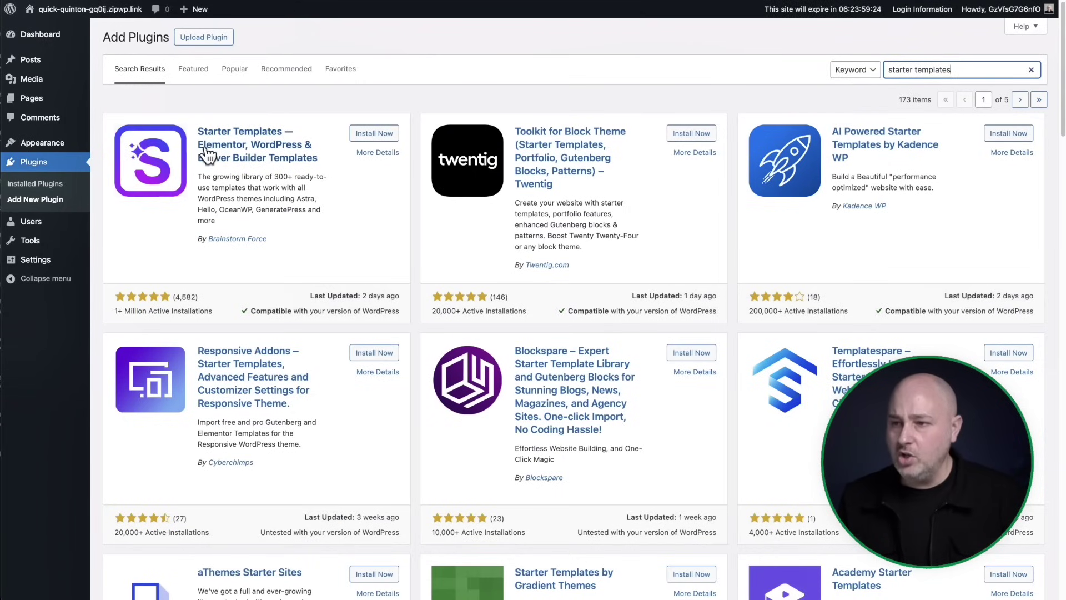
click(360, 138)
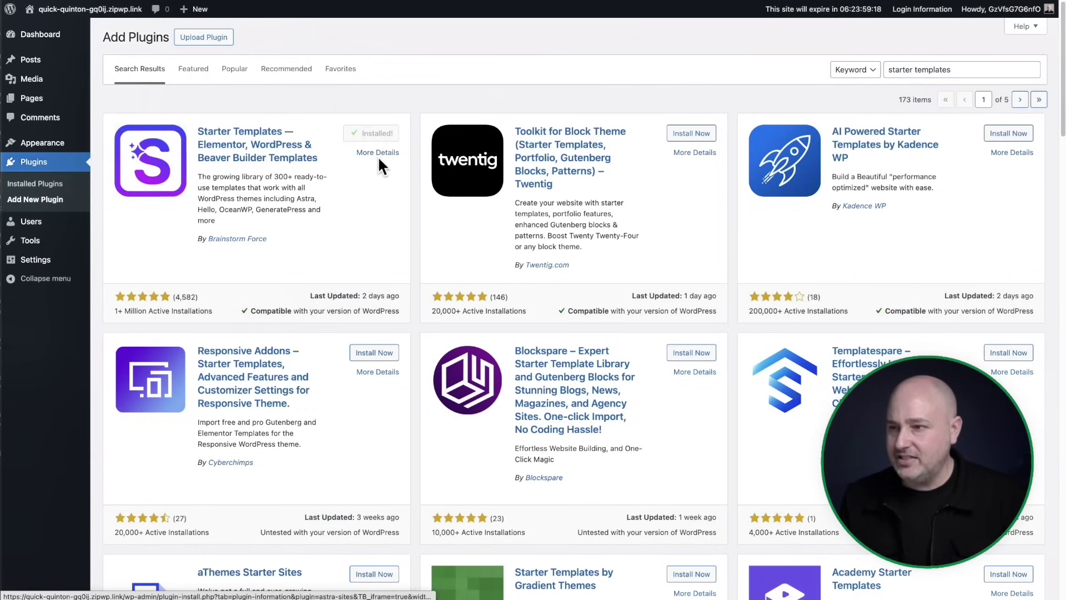
- Start the AI Website Builder from Starter Templates and connect the site to the ZipWP account with the Dream Team team
click(64, 146)
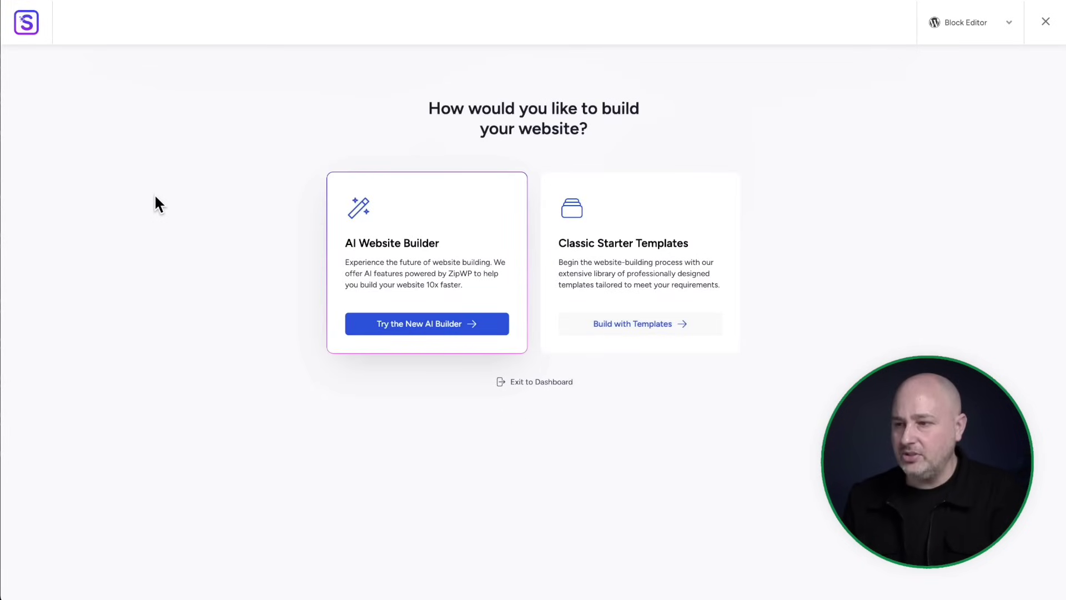
click(409, 323)
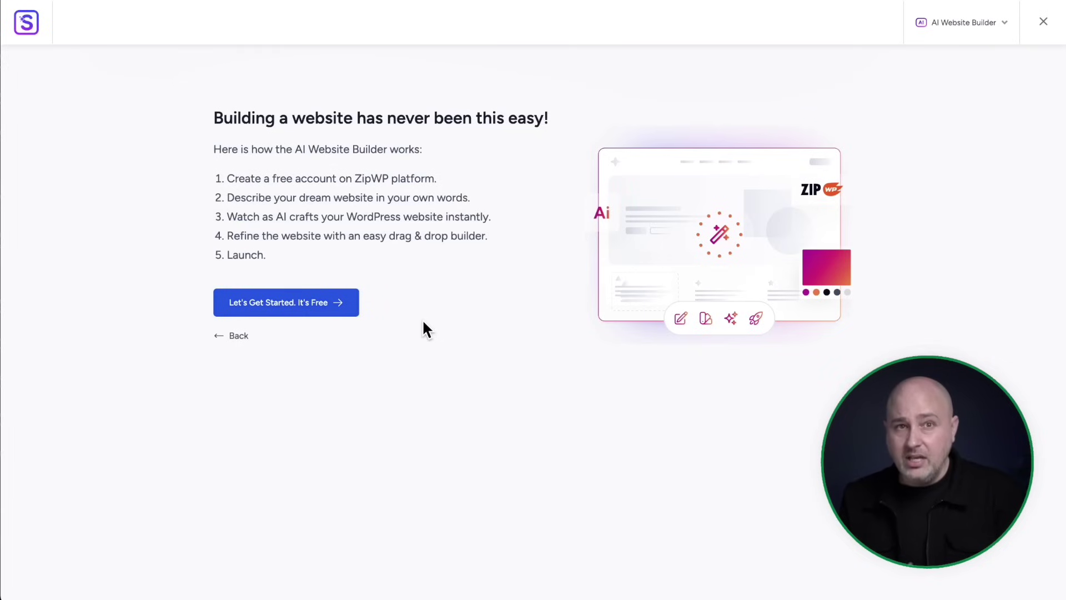
click(262, 302)
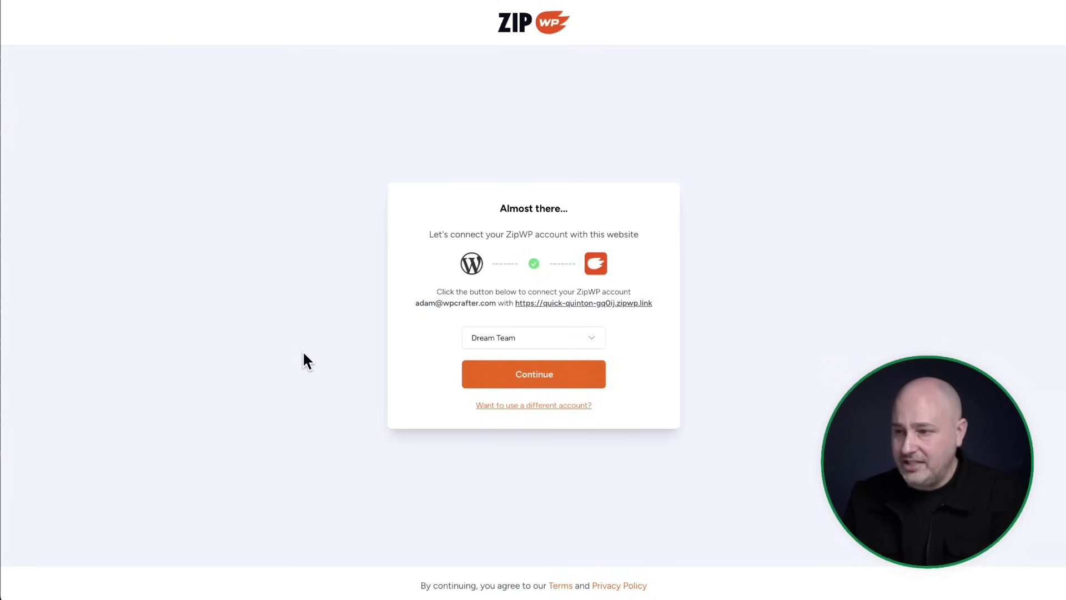
click(538, 376)
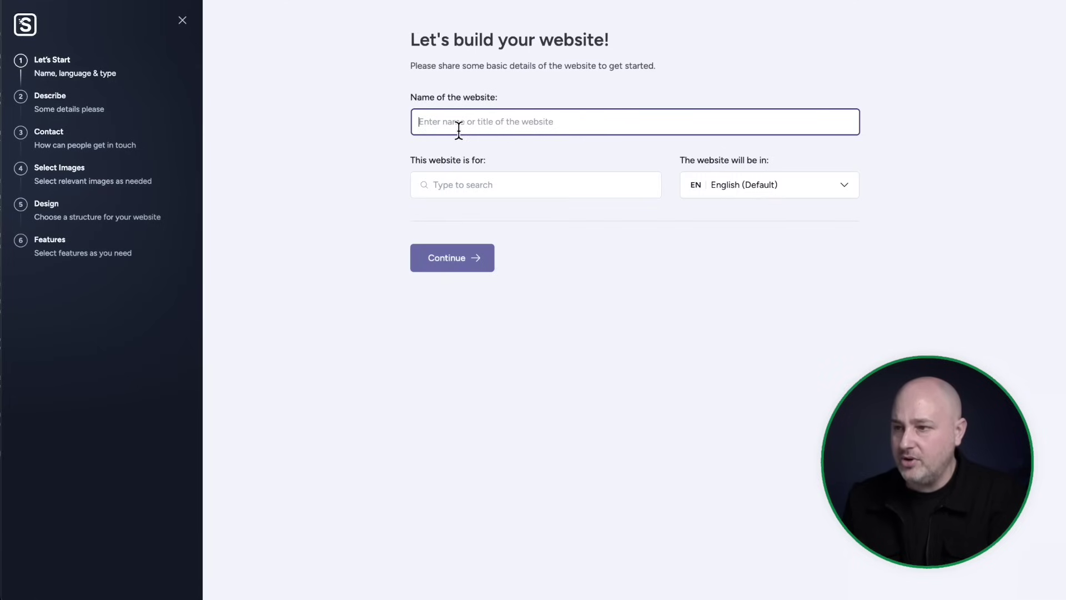
- Name the website Janes Yoga Studio, choose Yoga as its category, and proceed to the description
text(Janes Yoga Studio)
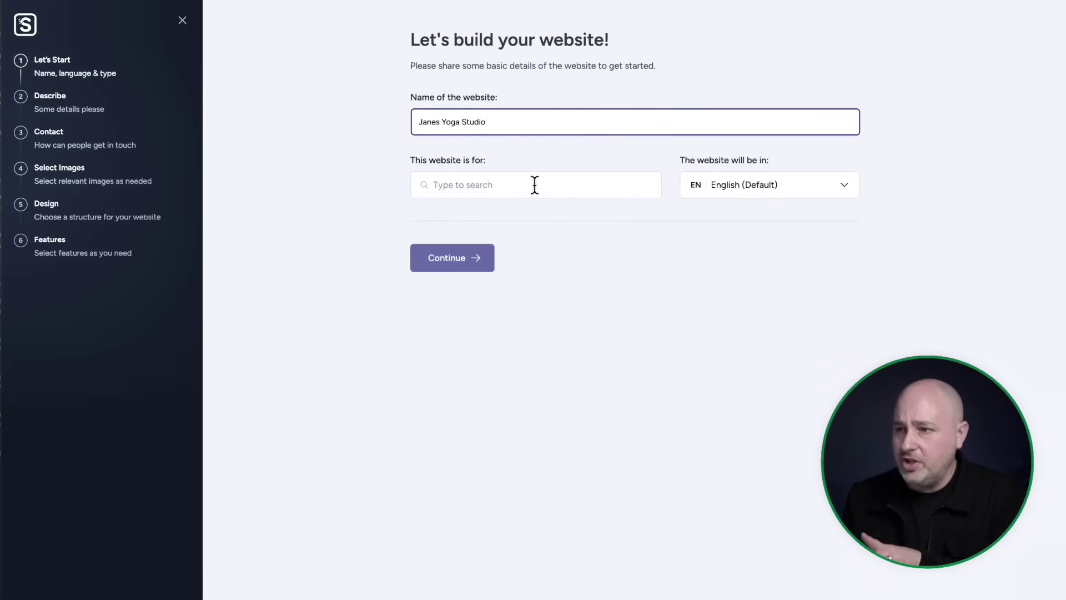
click(491, 184)
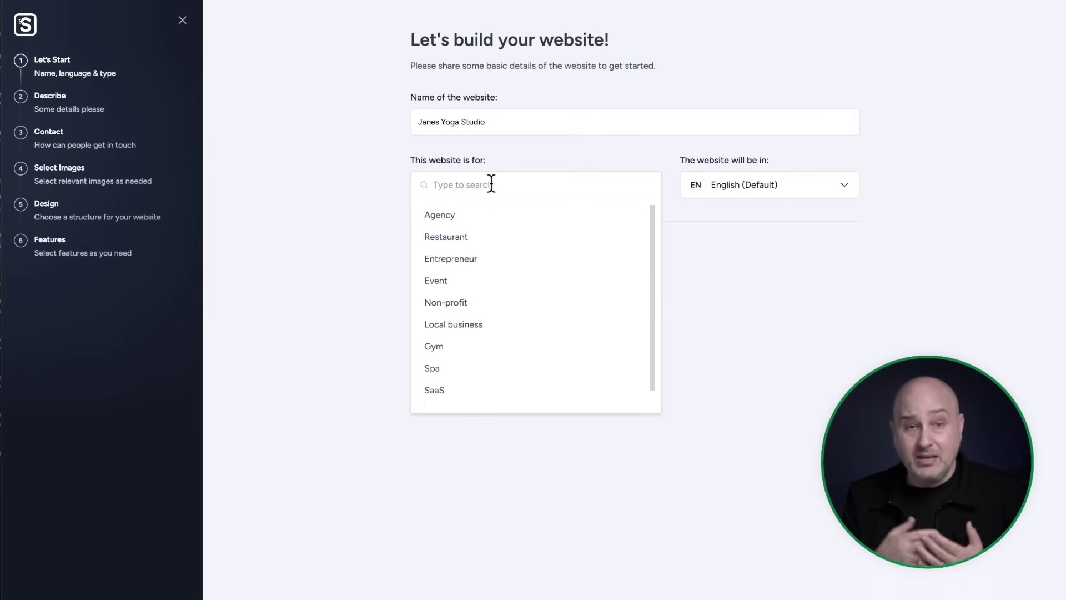
text(yoga)
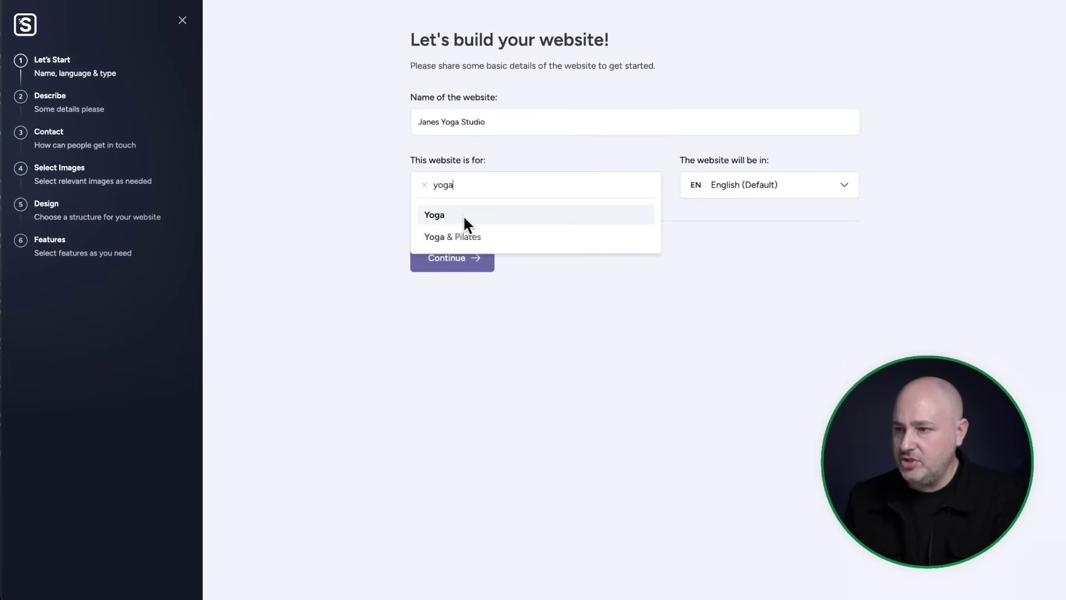
click(442, 217)
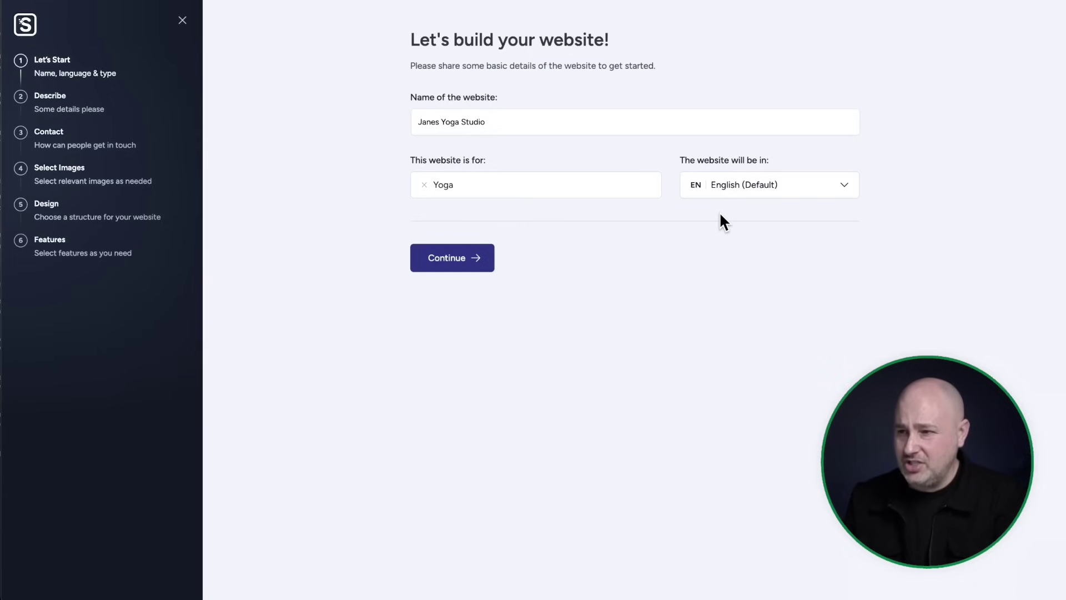
click(441, 263)
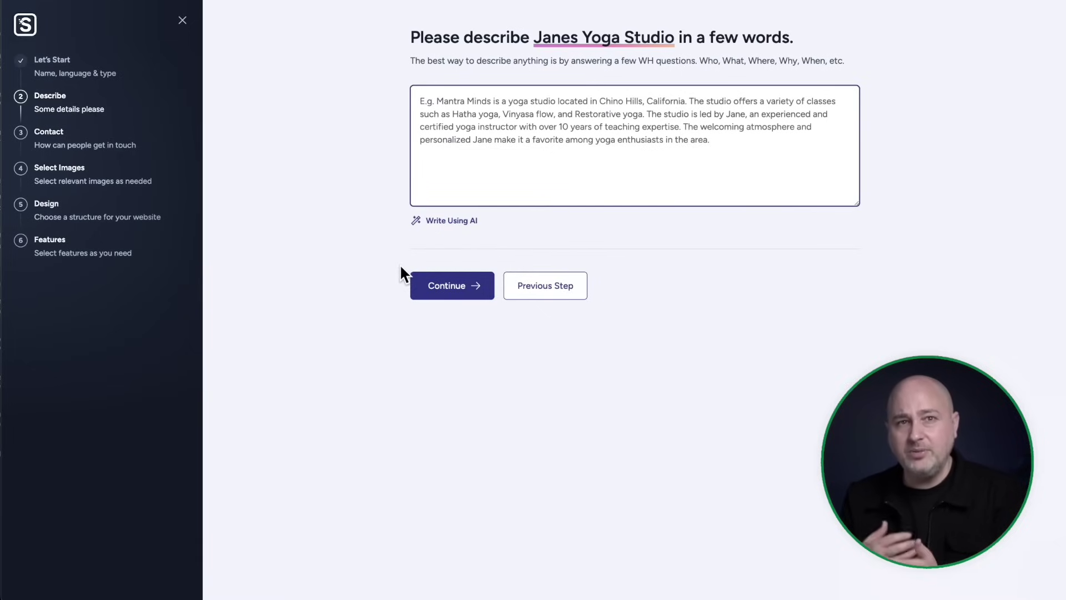
- Describe a Santa Monica yoga studio founded 10 years ago offering many classes including hot yoga, improve the text with AI, and continue
text(We are a yoga studio in Santa Monica. Founded 10 years ago.  We offer many yoga classes including hot yoga.  Our studio is in Santa Monica.)
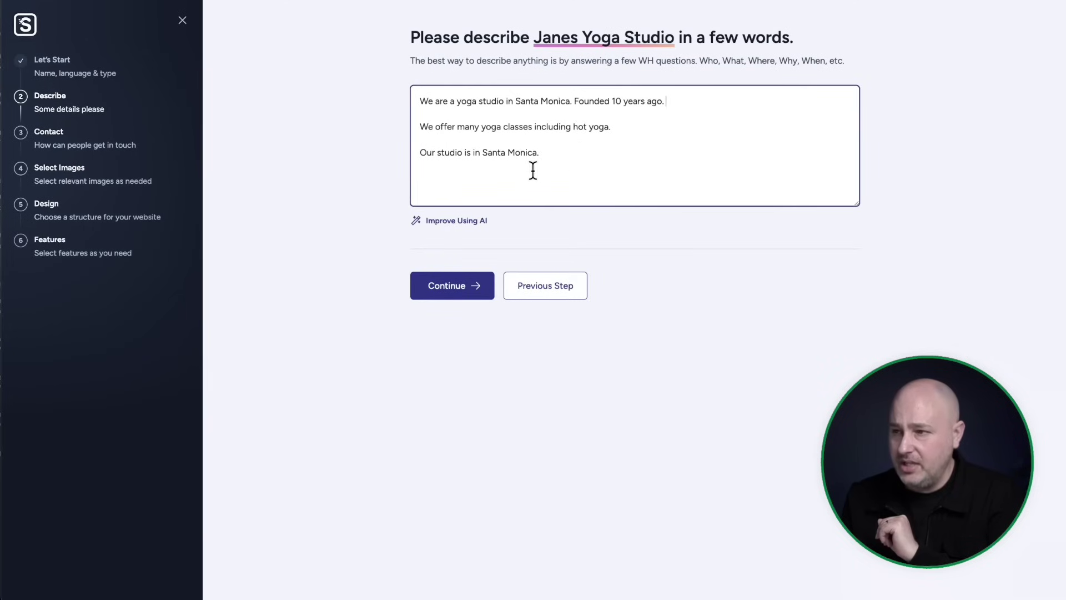
click(451, 222)
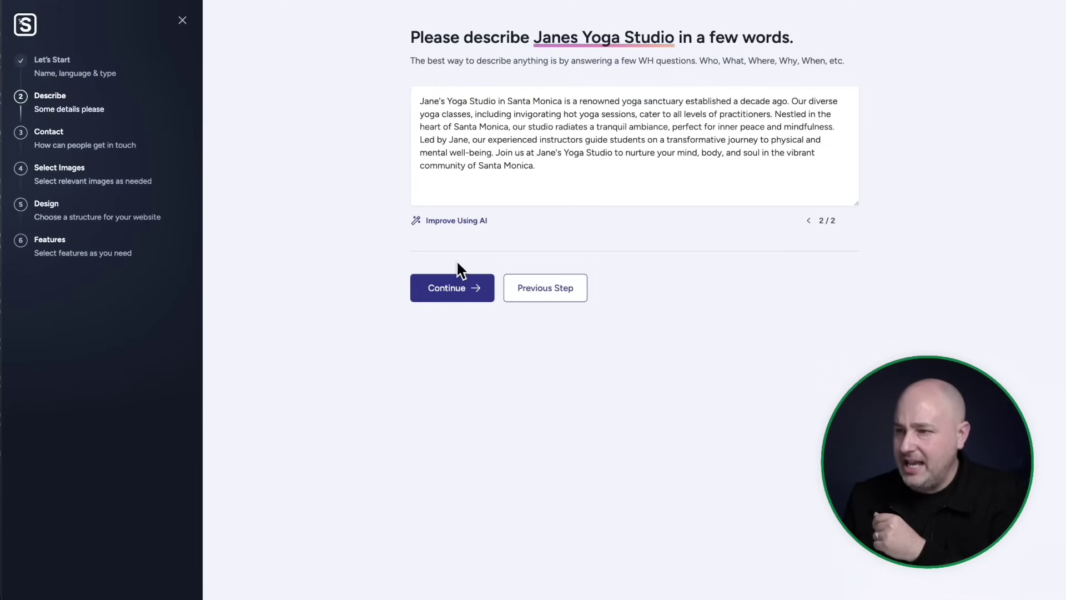
click(452, 288)
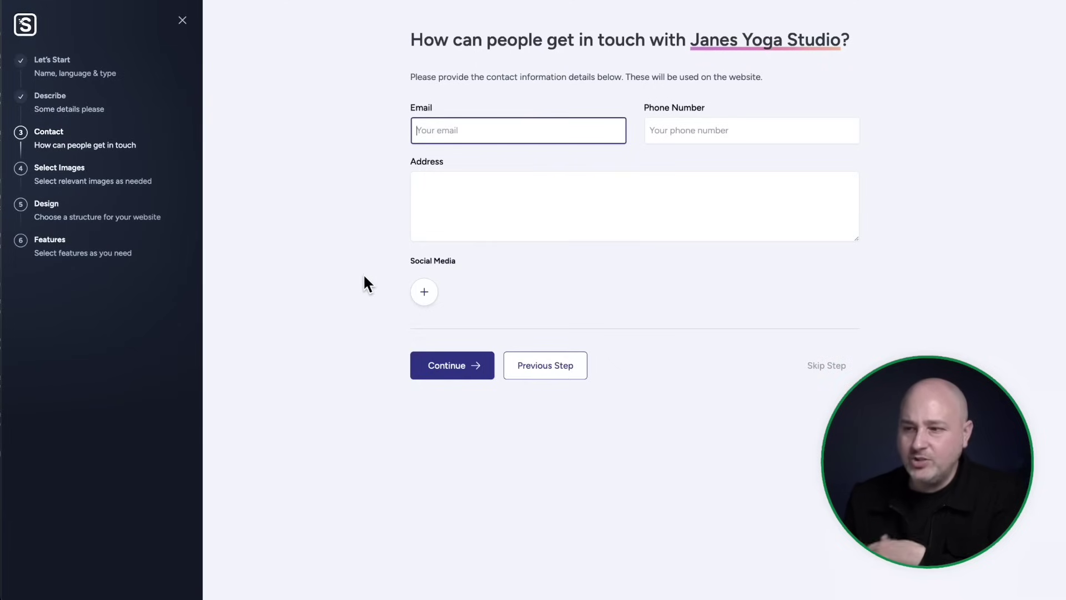
- Skip the contact details, leaving the email, phone number, address and social media empty
click(424, 294)
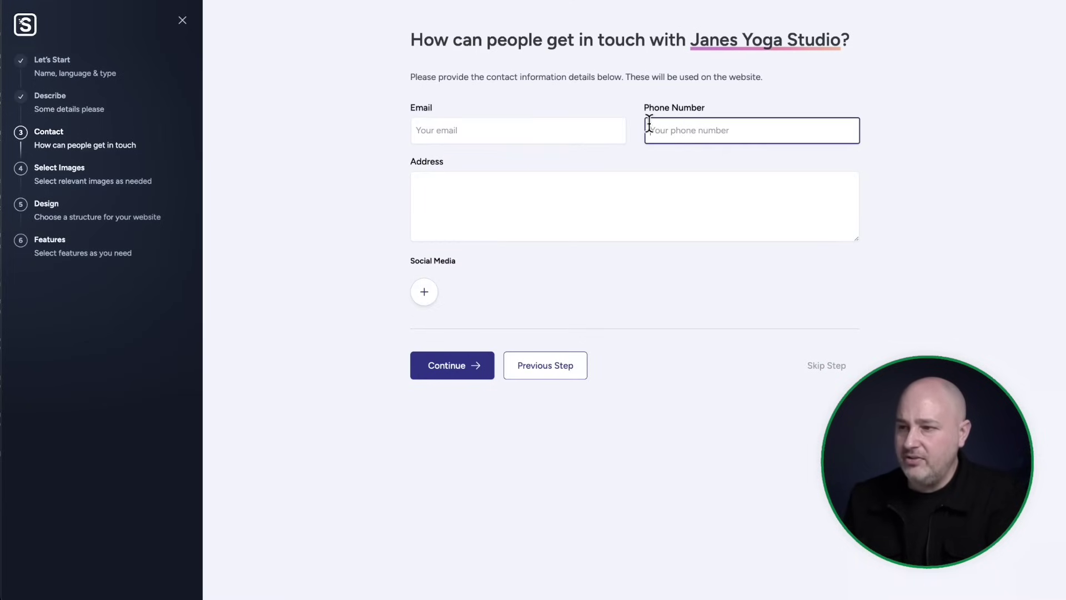
click(614, 203)
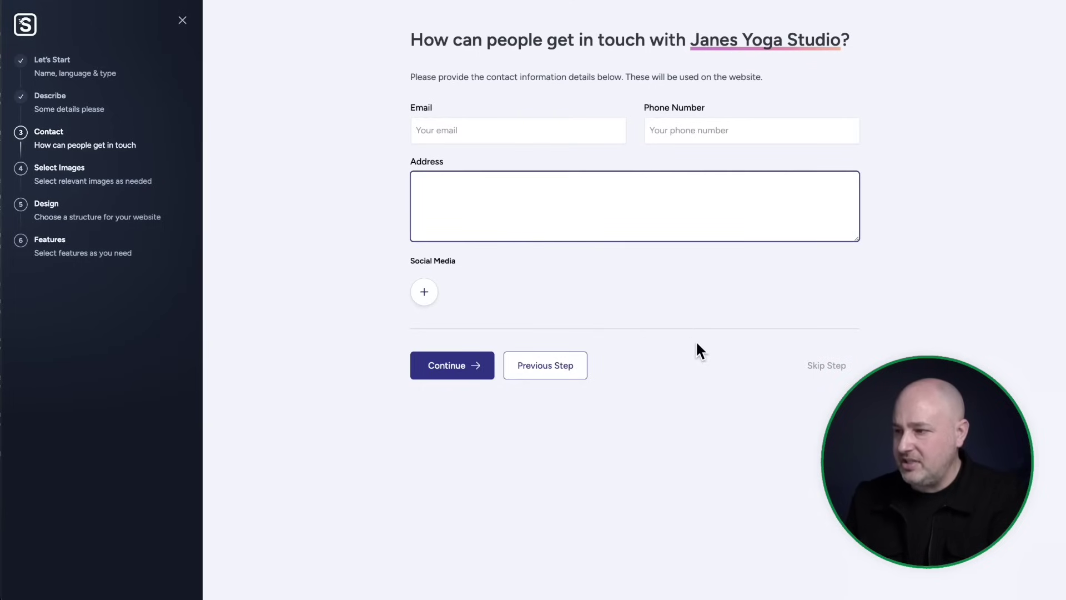
click(831, 366)
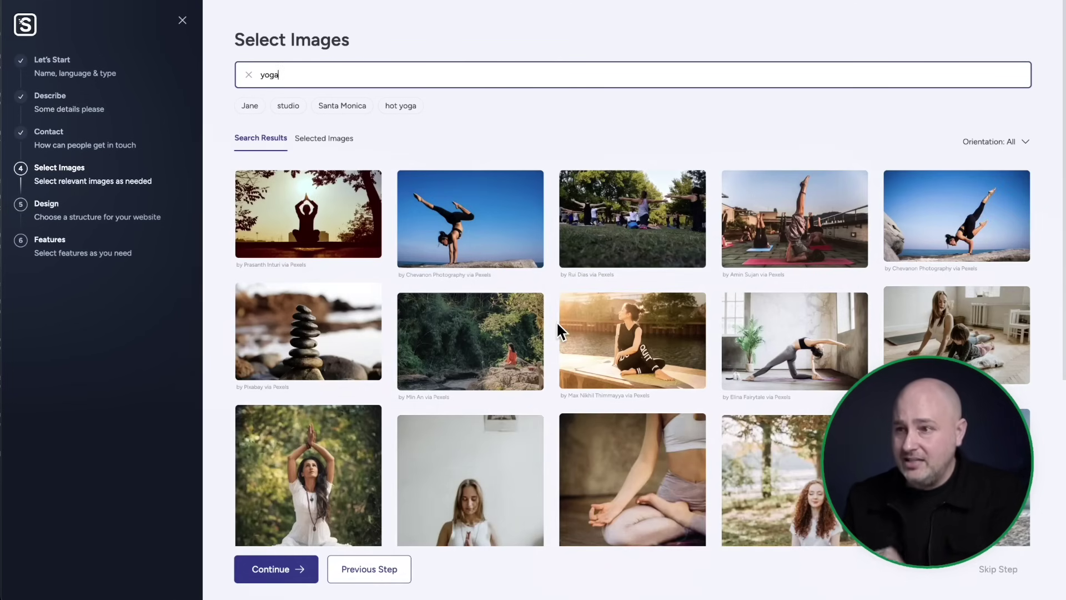
- Select yoga photos from the image search results, review the selected images, and continue to the design choice
click(321, 140)
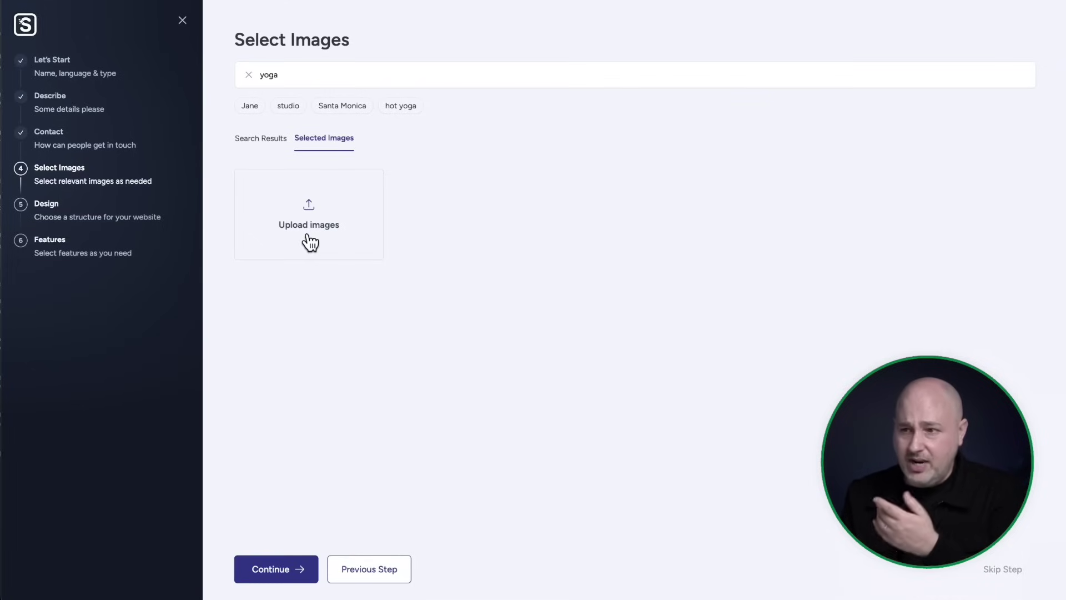
click(257, 142)
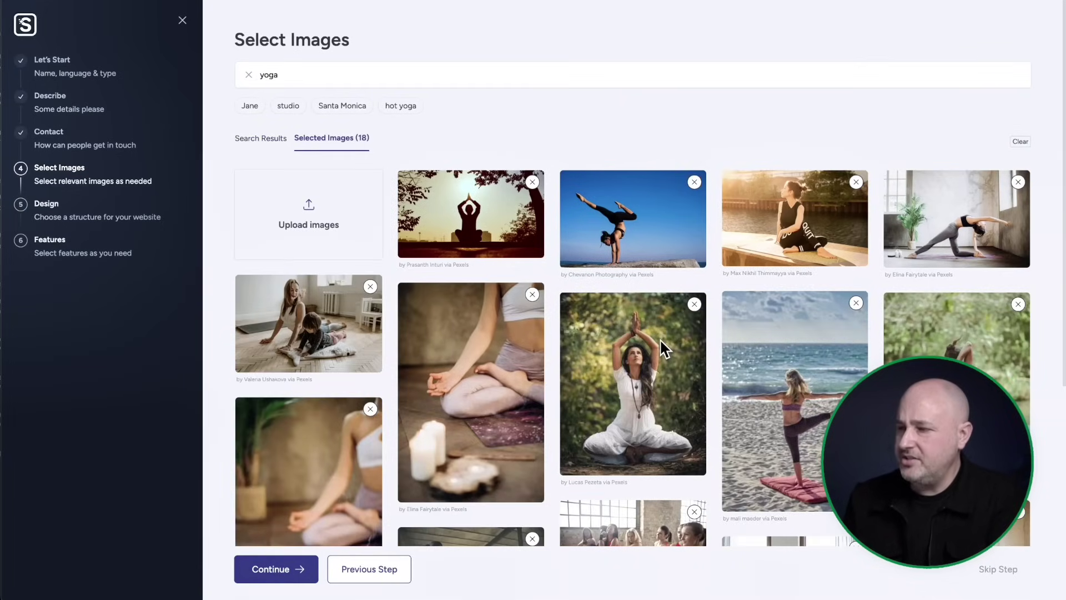
scroll(660, 338, down, 5)
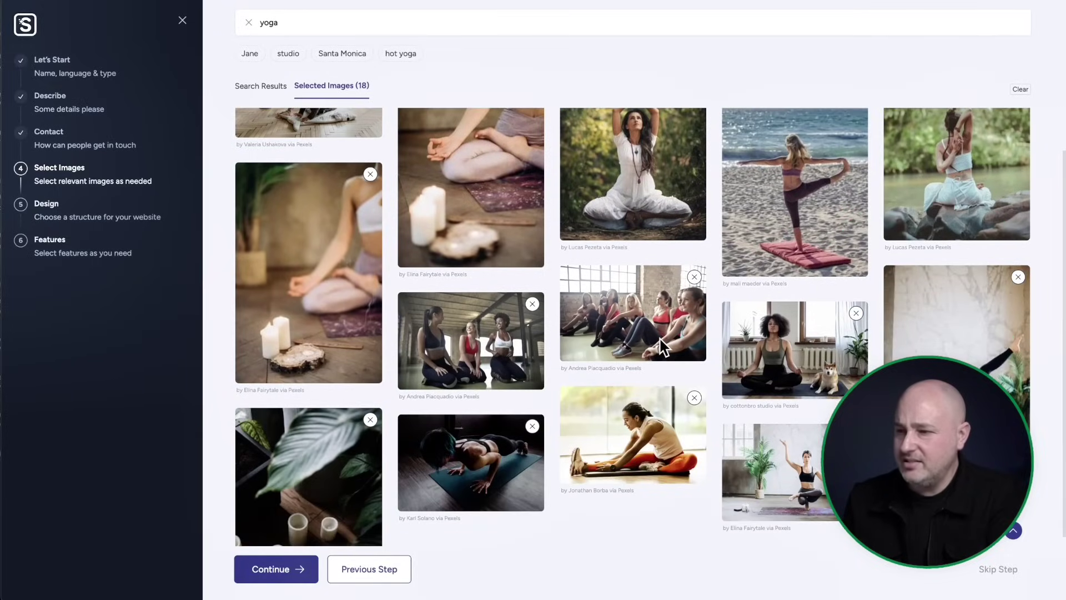
scroll(661, 341, down, 2)
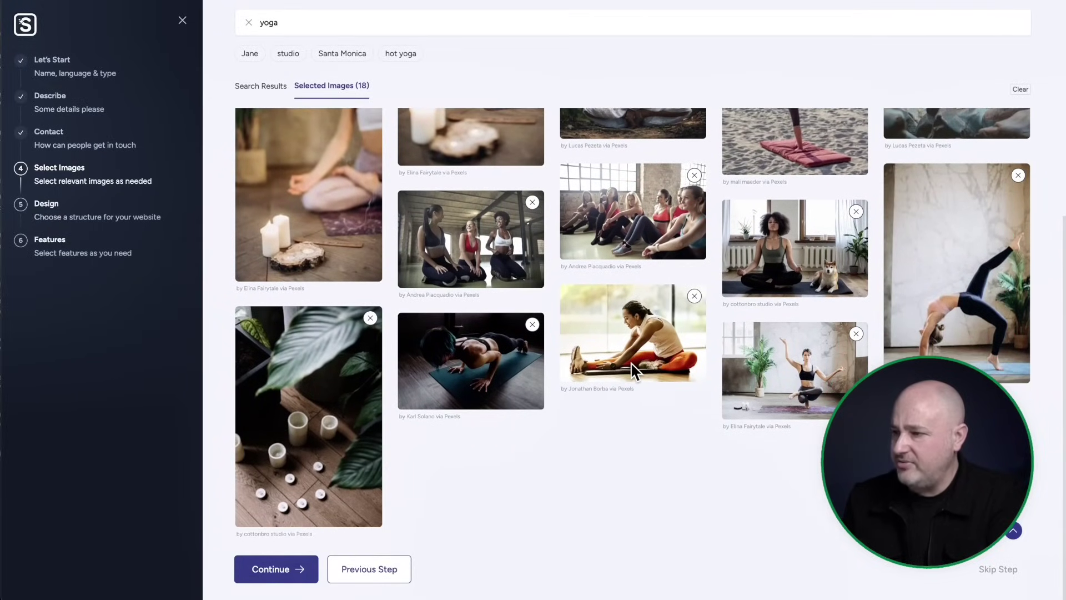
scroll(634, 371, up, 7)
click(276, 569)
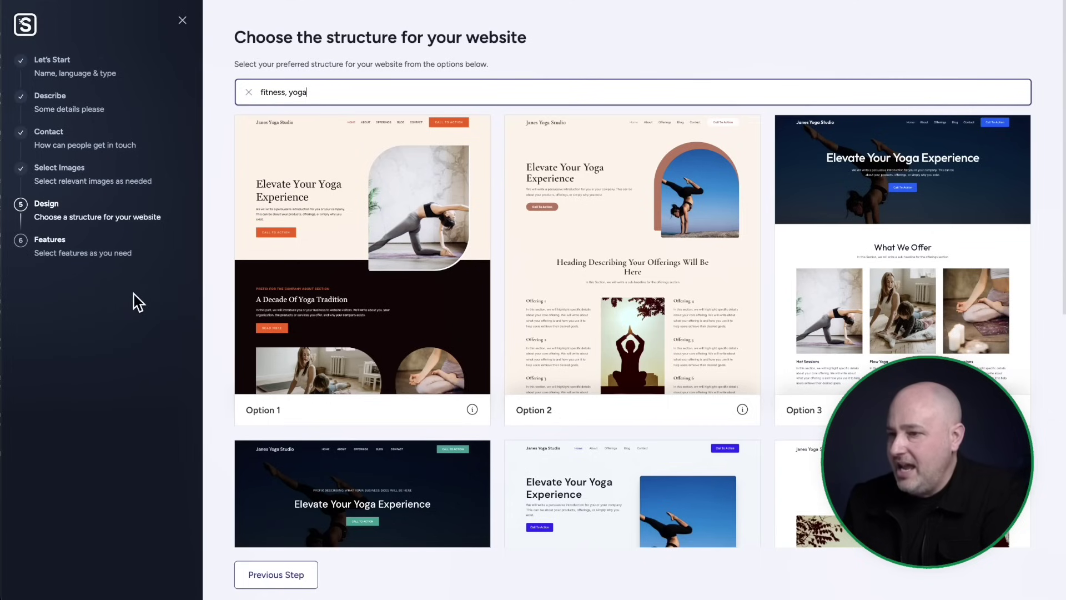
- Compare the suggested yoga website structures and choose Option 1
scroll(204, 258, down, 1)
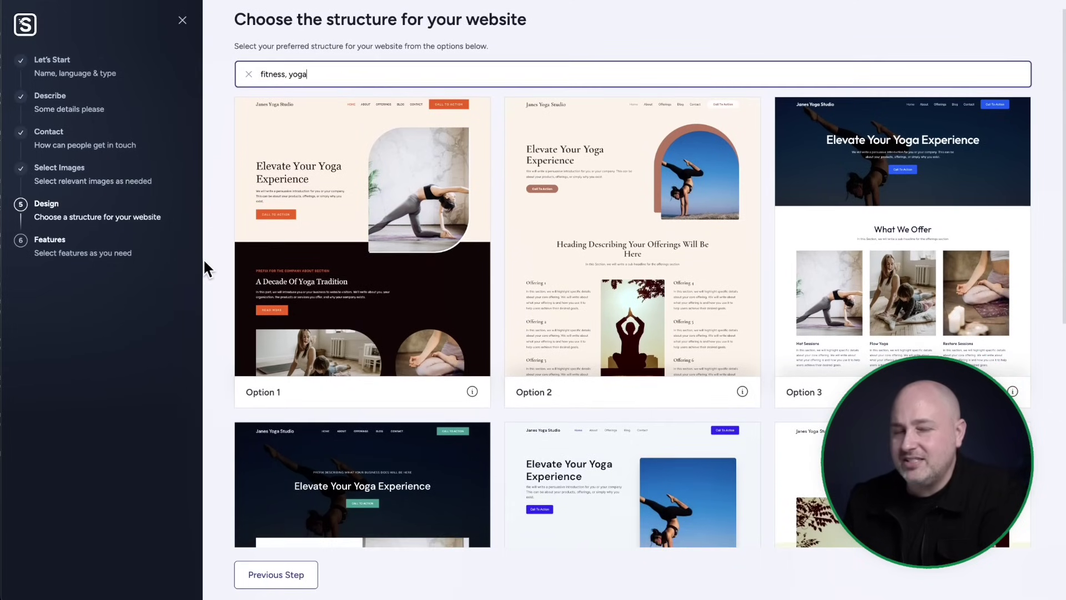
scroll(202, 255, down, 10)
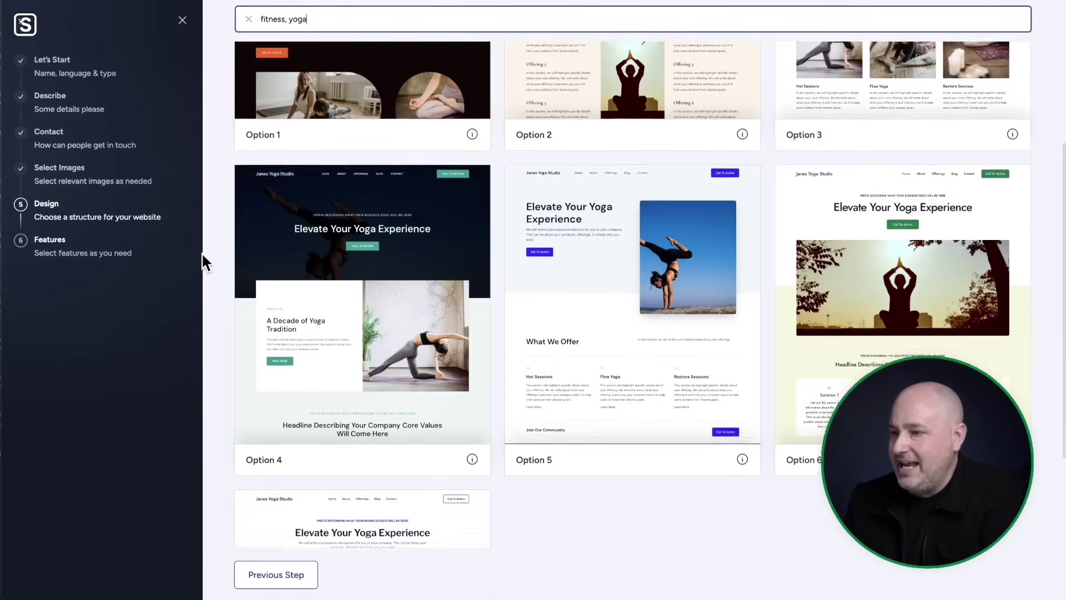
scroll(215, 259, up, 10)
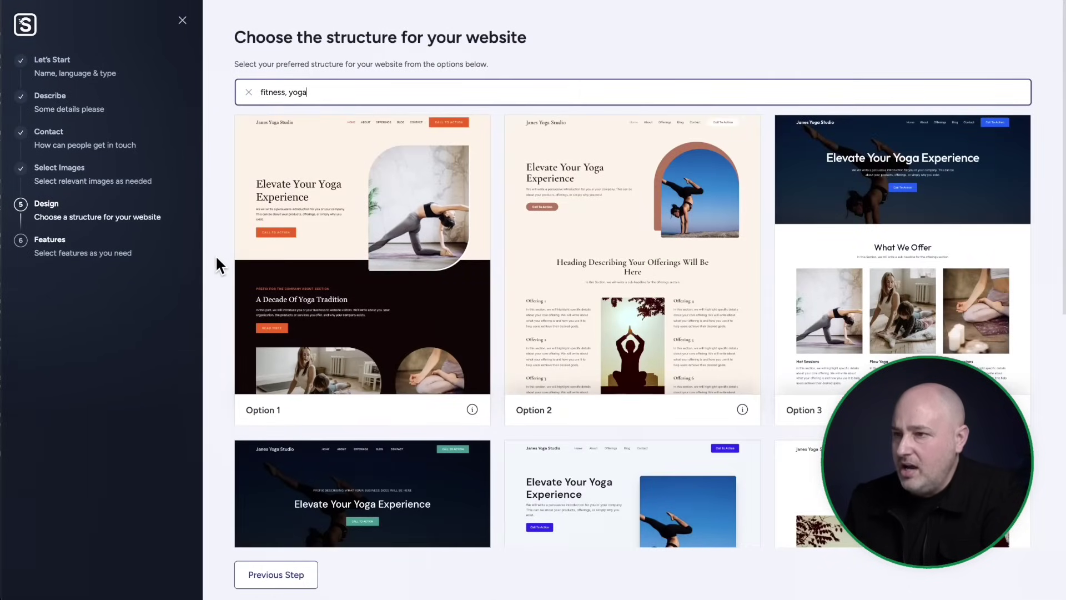
triple_click(314, 94)
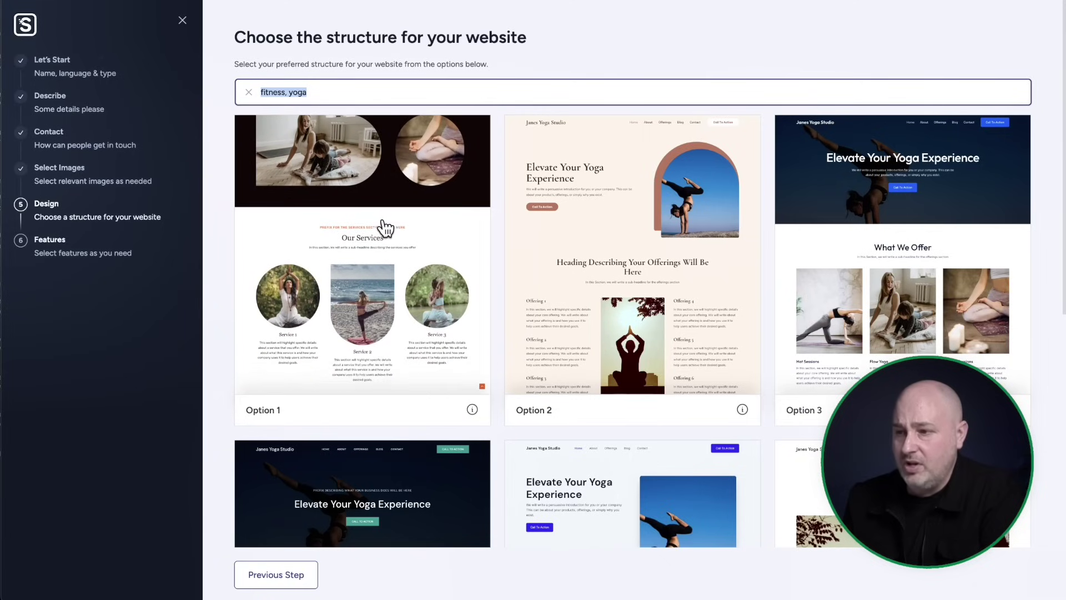
click(360, 235)
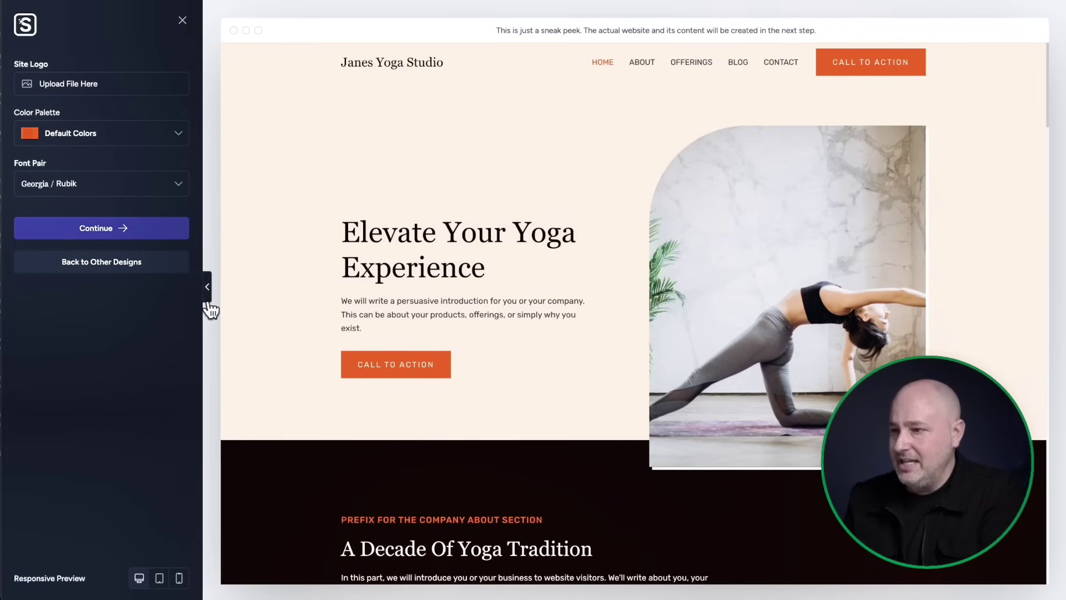
- Review the chosen design's sample home page and check the available color palettes and font pairs
scroll(589, 333, down, 8)
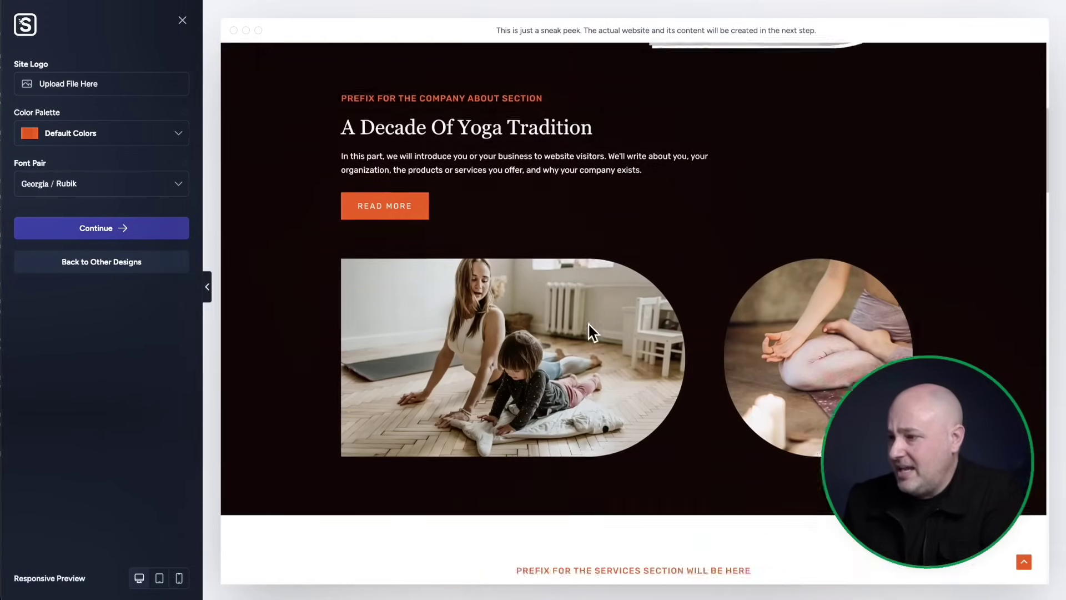
scroll(589, 325, down, 10)
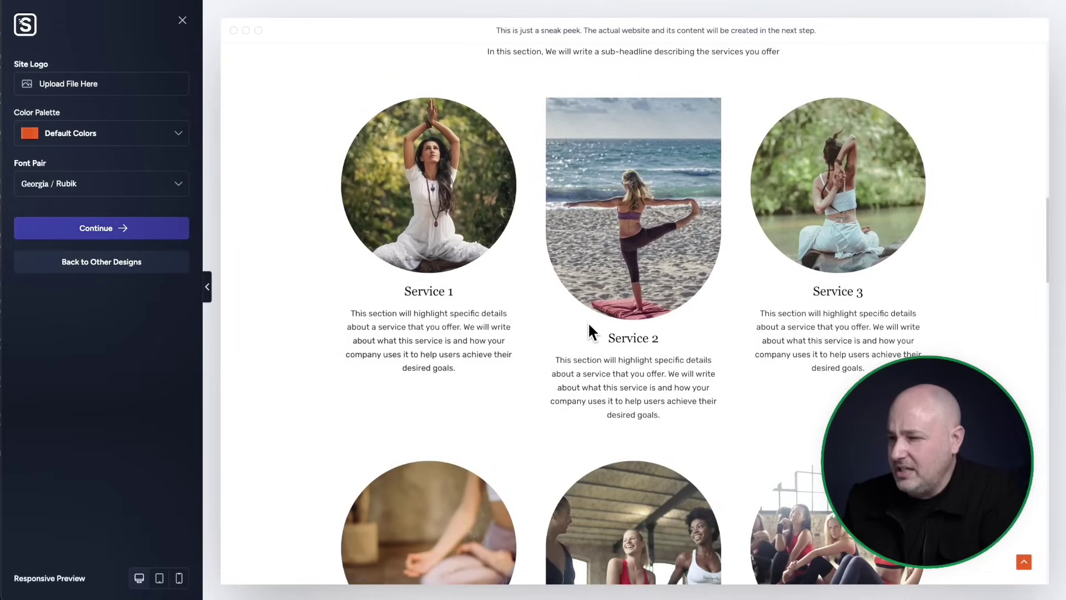
scroll(588, 325, up, 15)
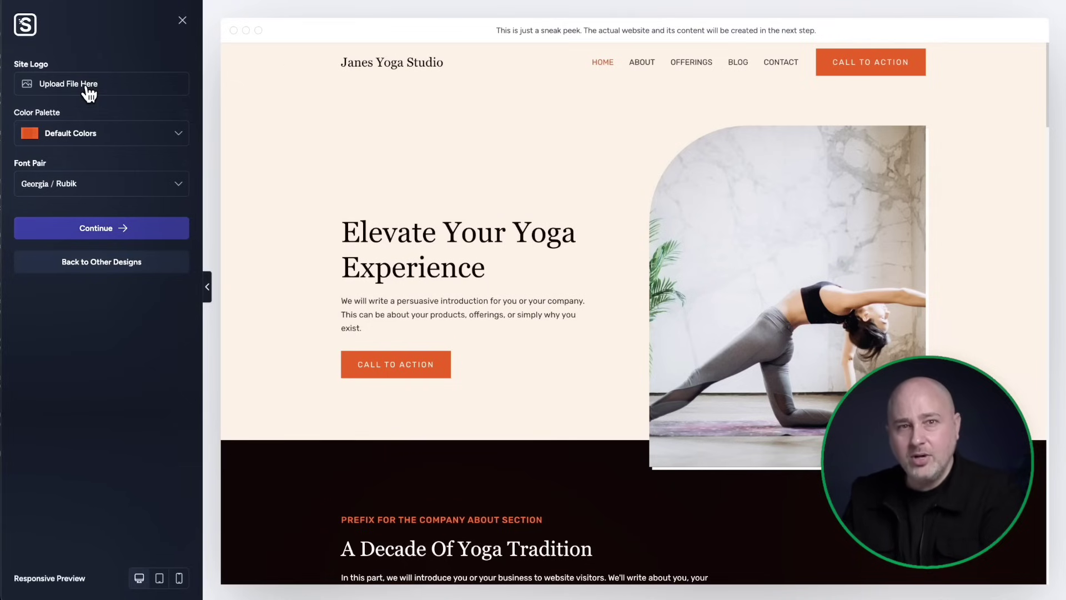
click(122, 143)
click(122, 143)
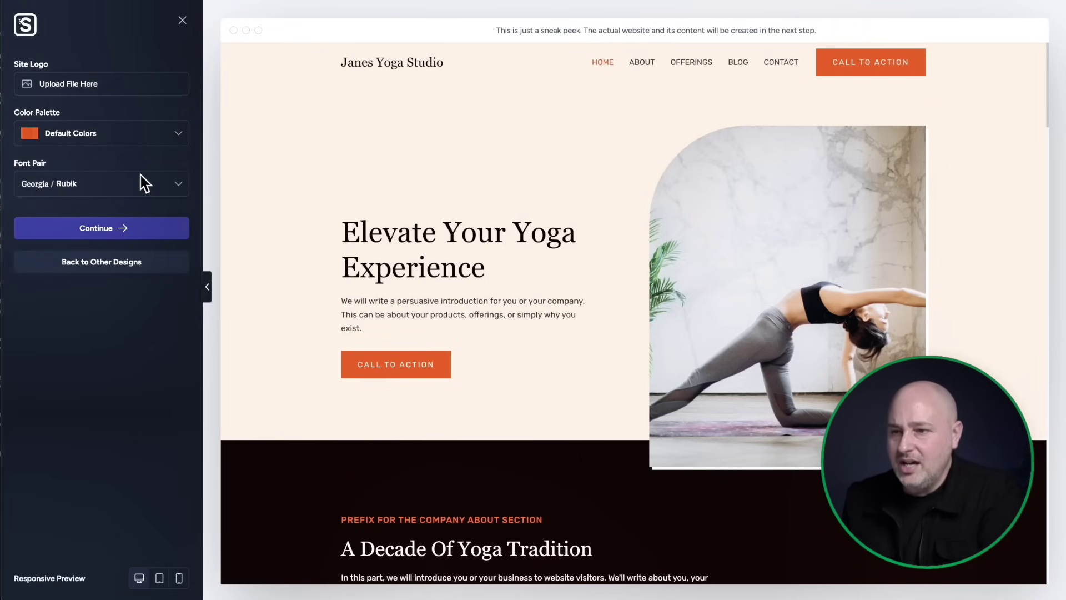
click(141, 181)
click(140, 174)
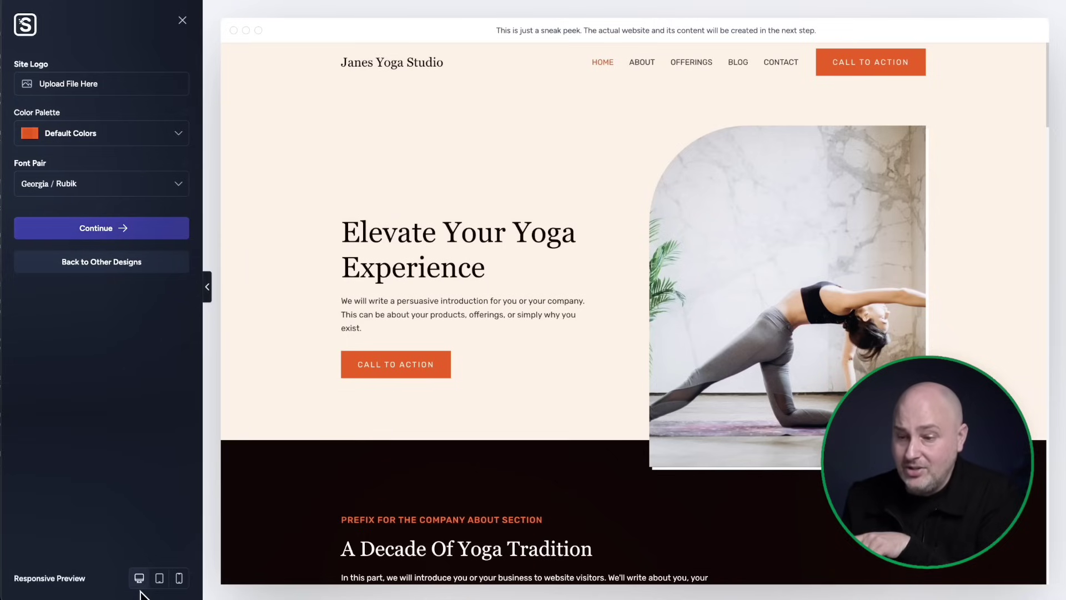
- Preview the design at tablet and phone sizes and return to the desktop view
click(160, 578)
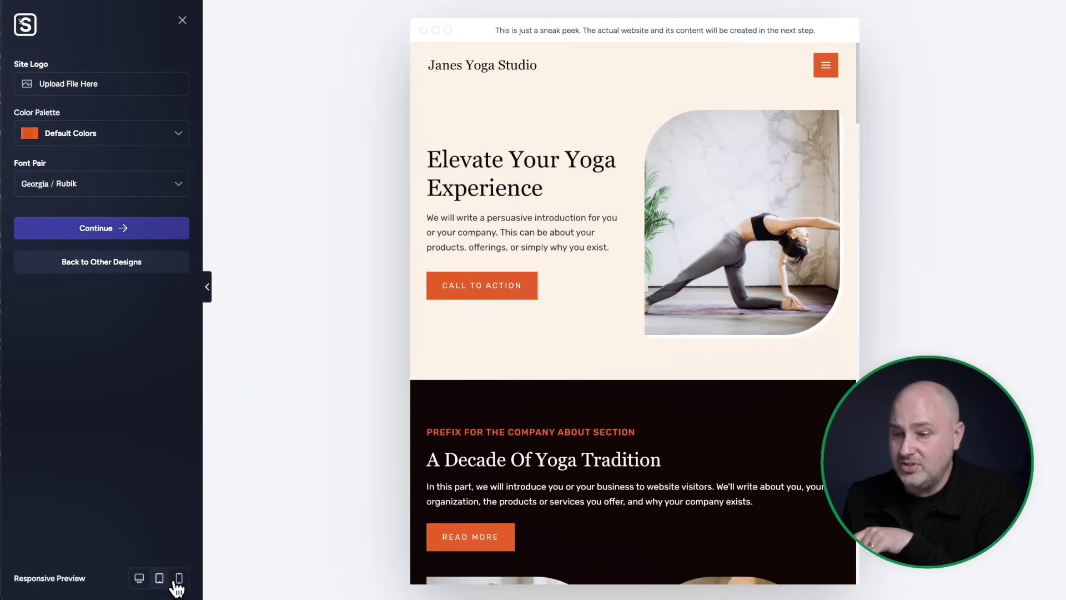
click(178, 579)
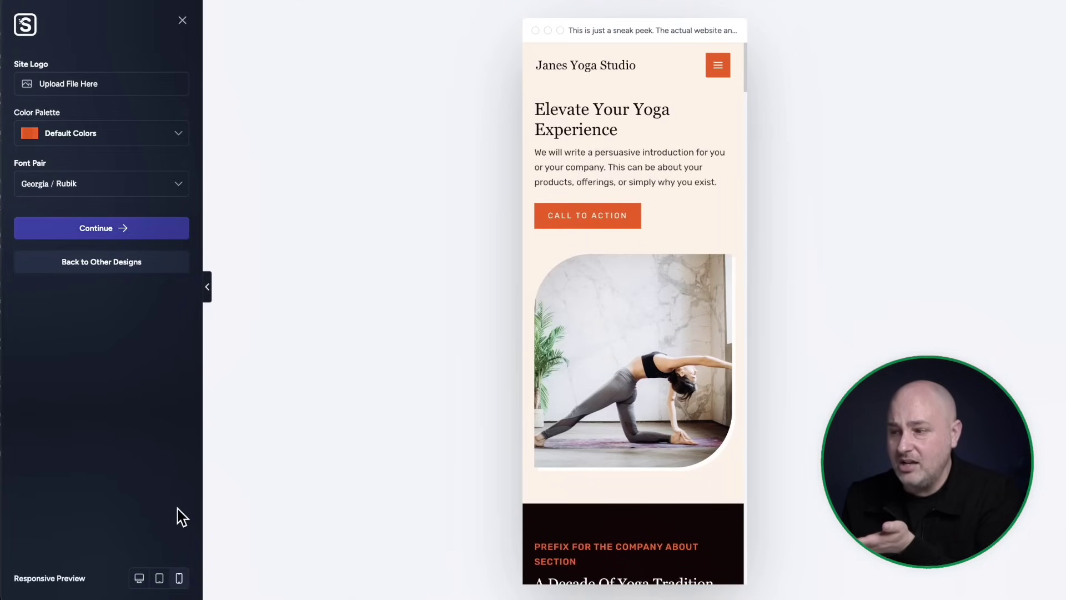
click(140, 578)
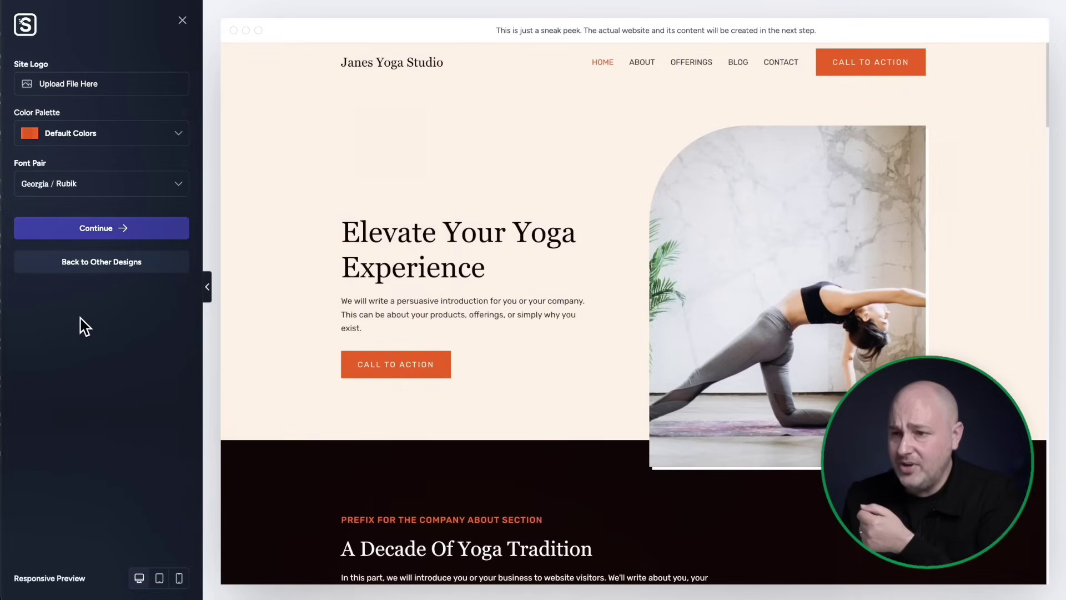
- Continue with the default colors and Georgia / Rubik fonts, and build the website with the Automation & Integrations and Video Player features
click(88, 232)
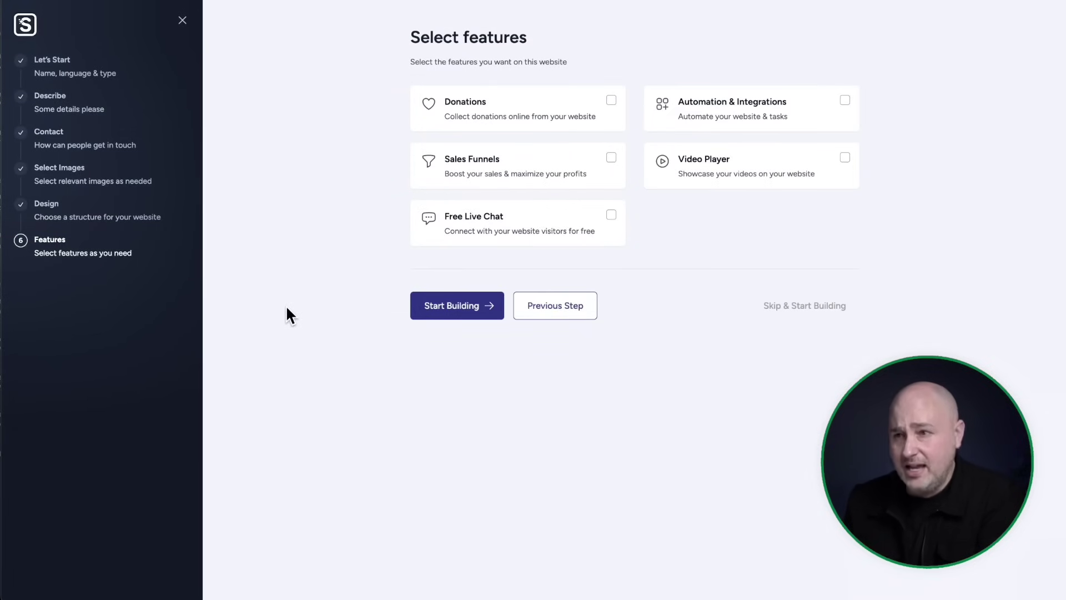
click(845, 161)
click(845, 102)
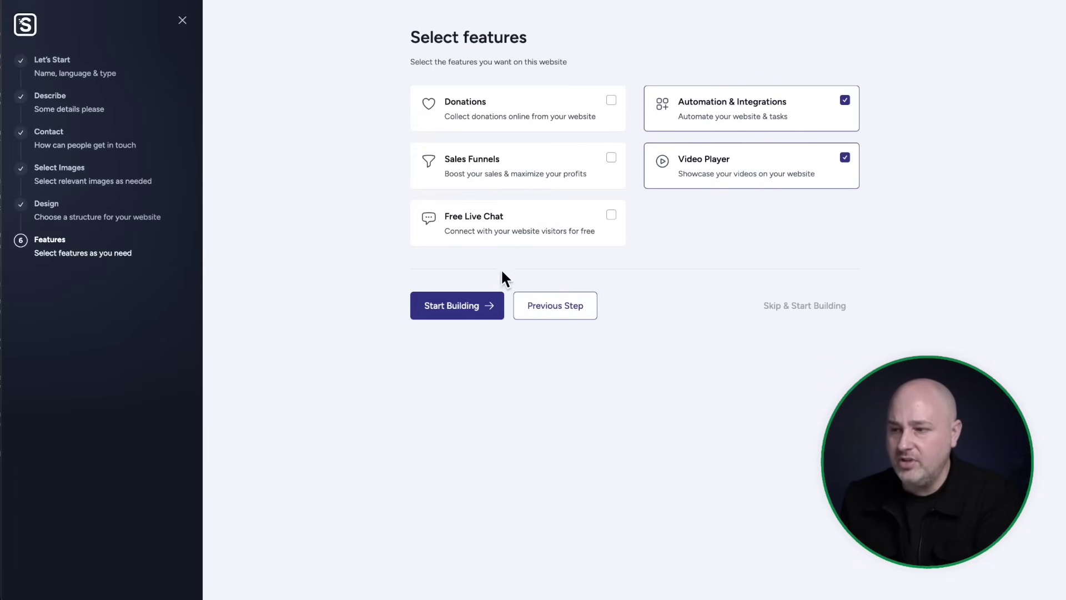
click(469, 312)
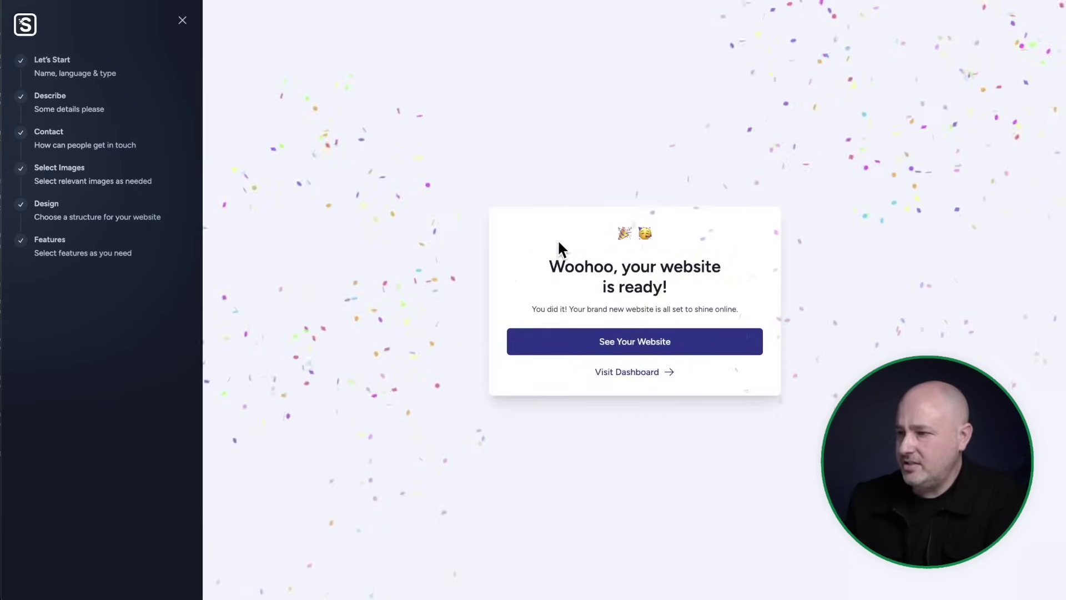
- Open the generated website and examine the home page's hero, about section and yoga class descriptions
click(639, 349)
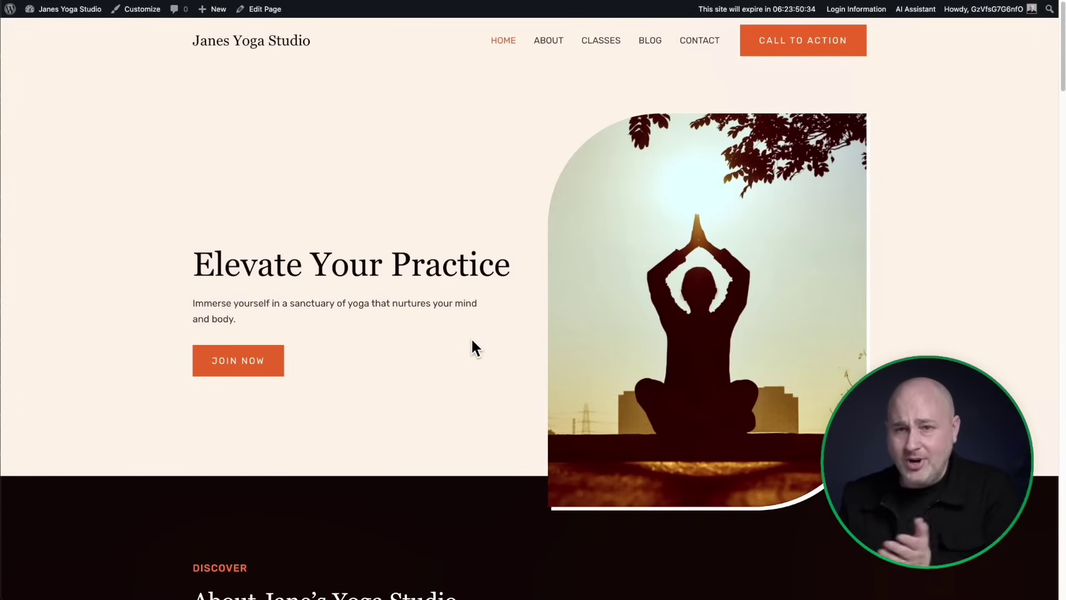
scroll(424, 348, down, 10)
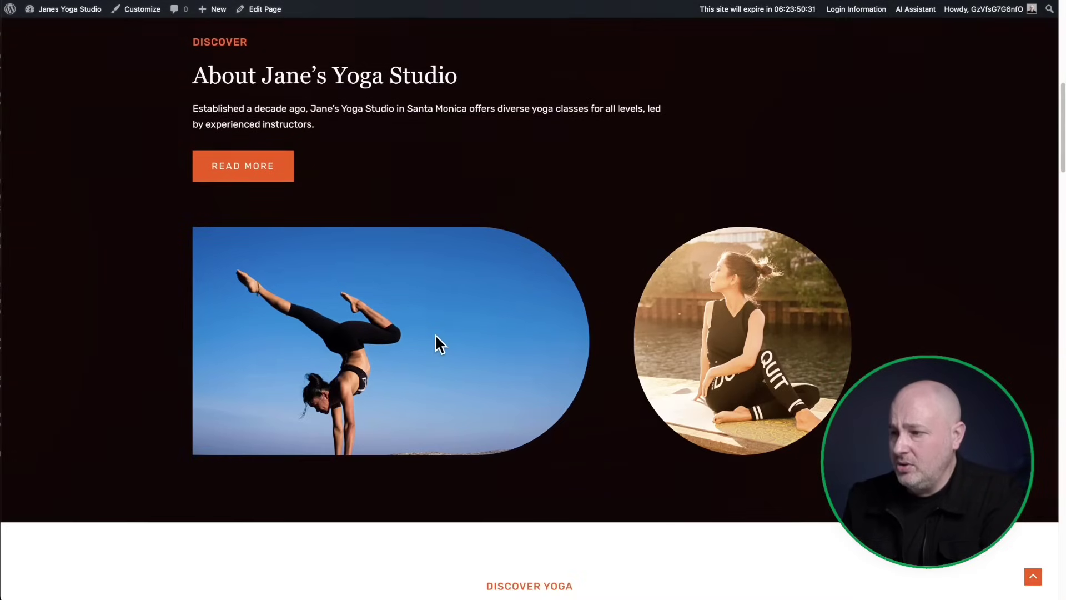
scroll(434, 335, down, 3)
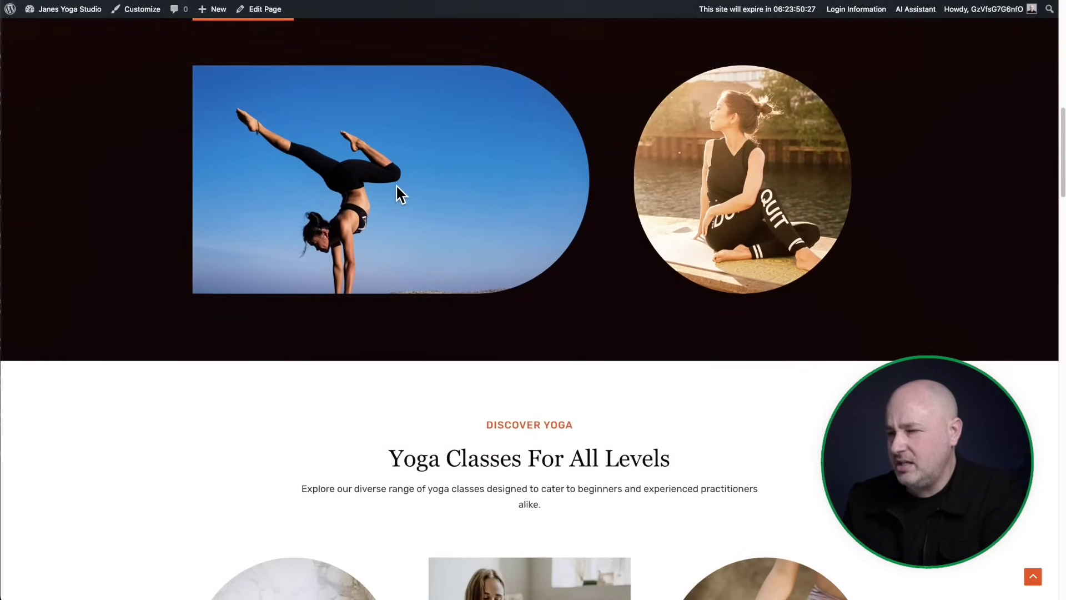
scroll(438, 209, down, 6)
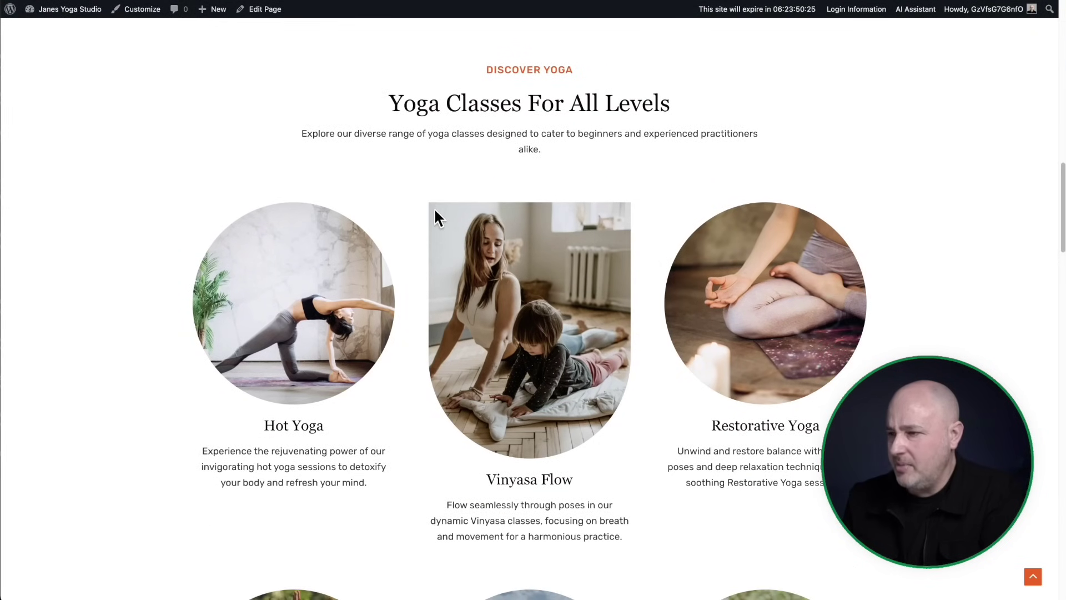
scroll(427, 334, down, 7)
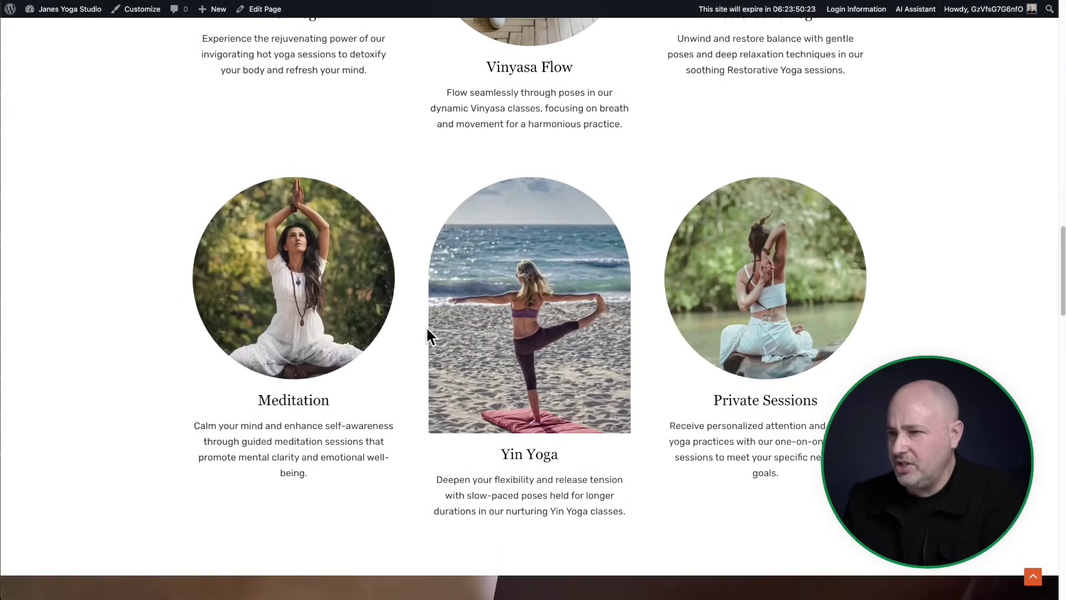
scroll(428, 328, up, 6)
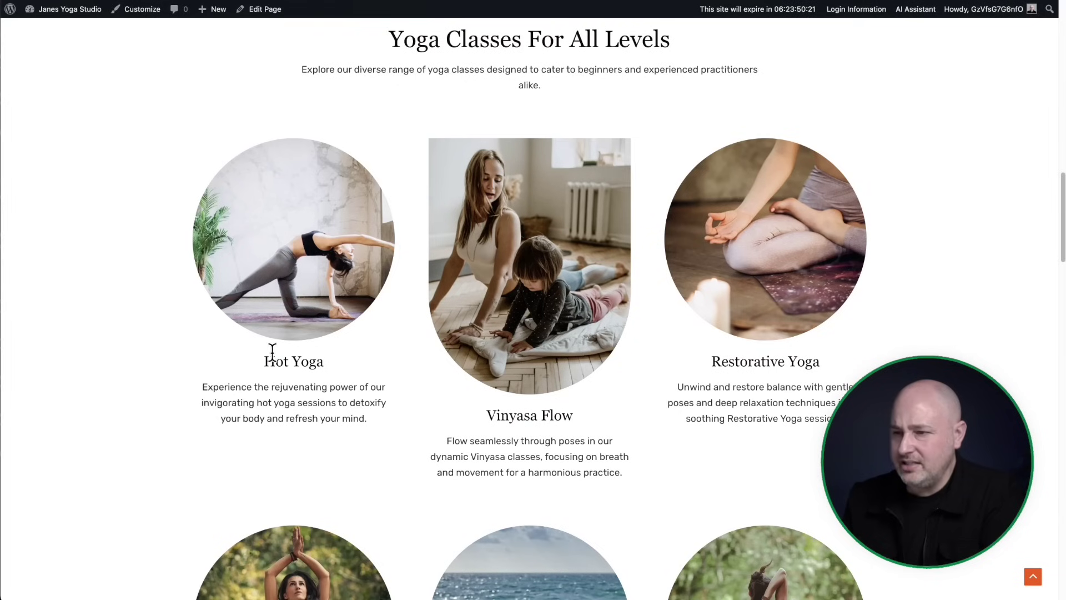
drag(269, 355, 383, 428)
scroll(382, 408, down, 16)
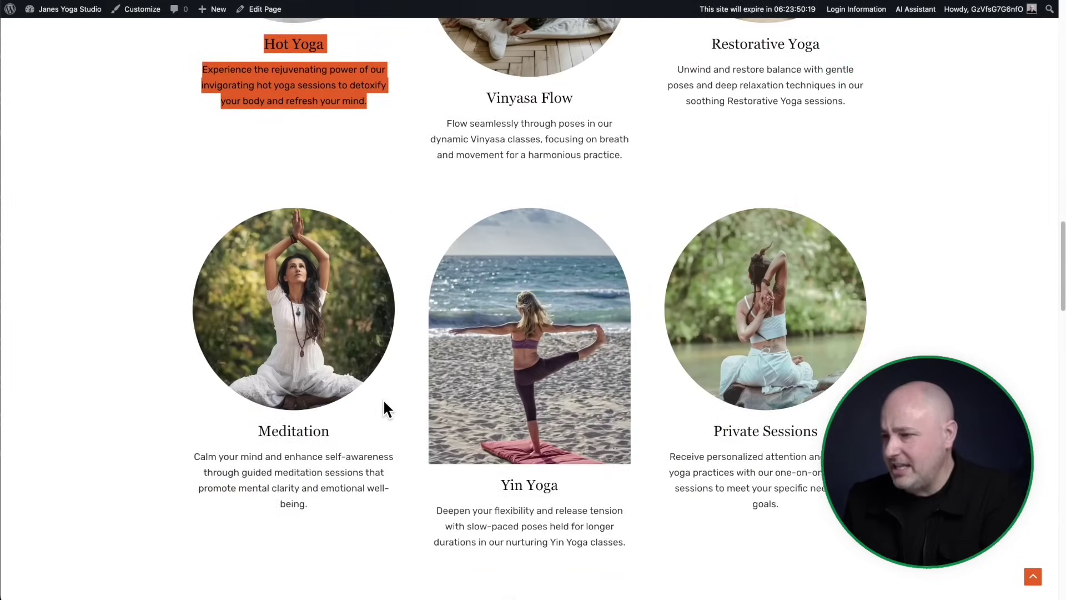
- Examine the home page's contact banner with its placeholder phone number, the student testimonials and the instructors section
scroll(383, 408, down, 4)
scroll(384, 406, up, 5)
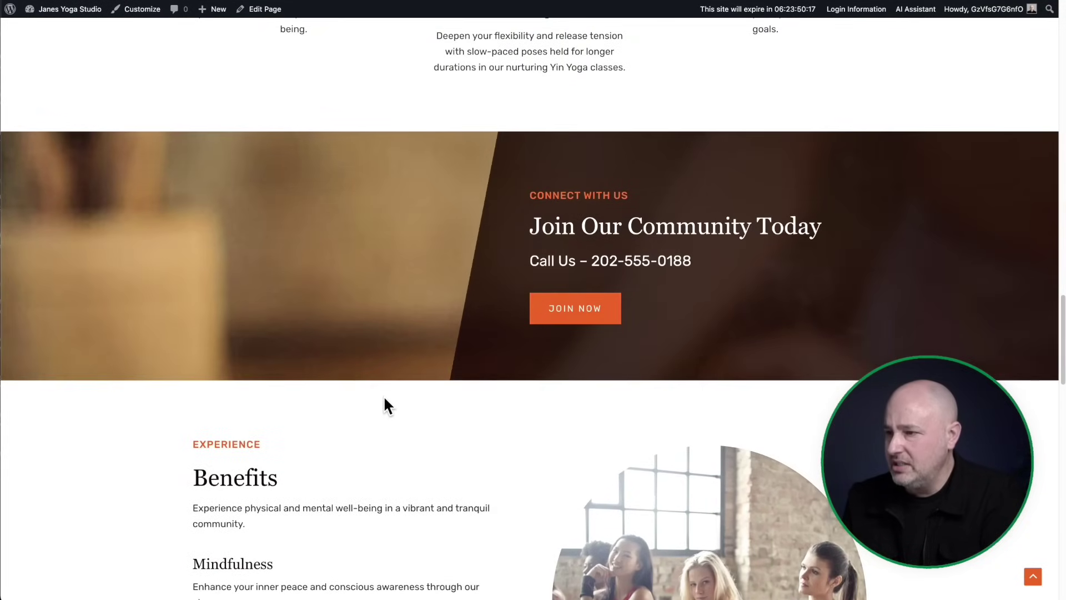
scroll(385, 404, down, 2)
scroll(384, 398, up, 3)
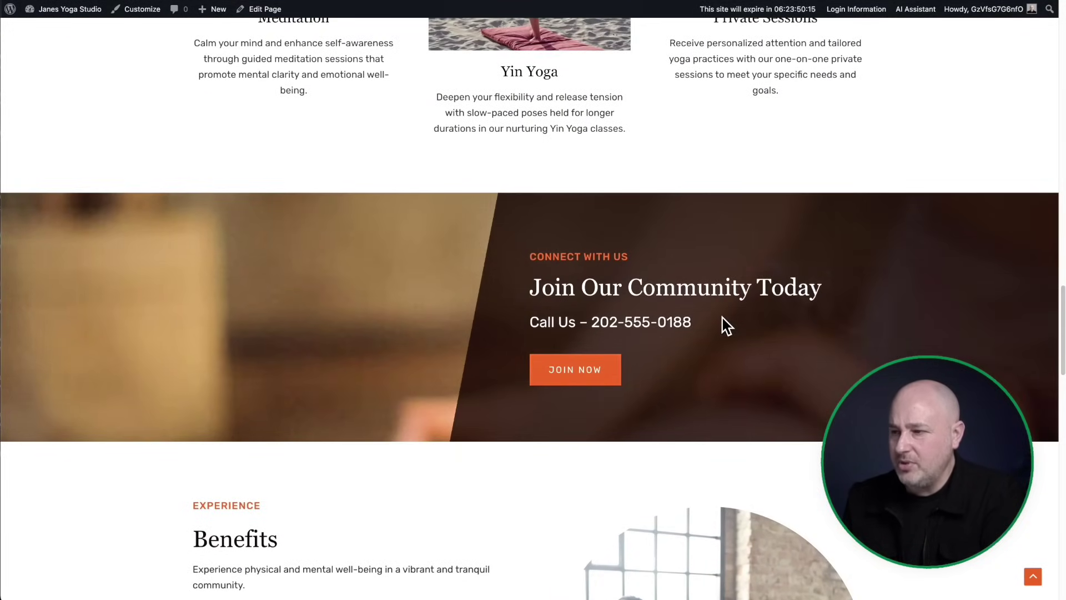
drag(722, 320, 602, 322)
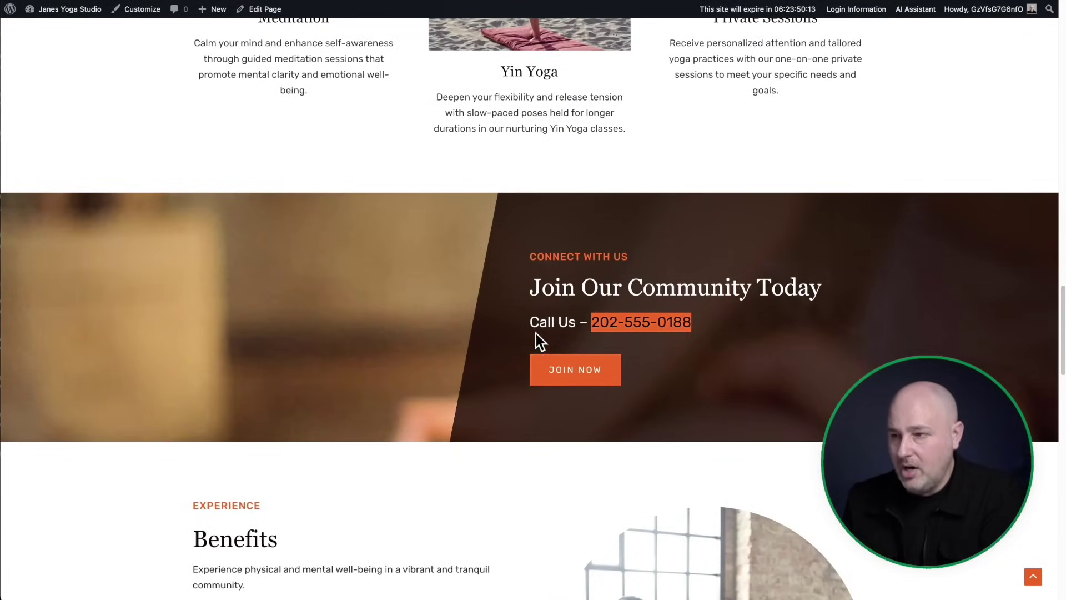
scroll(483, 336, down, 10)
scroll(485, 340, down, 15)
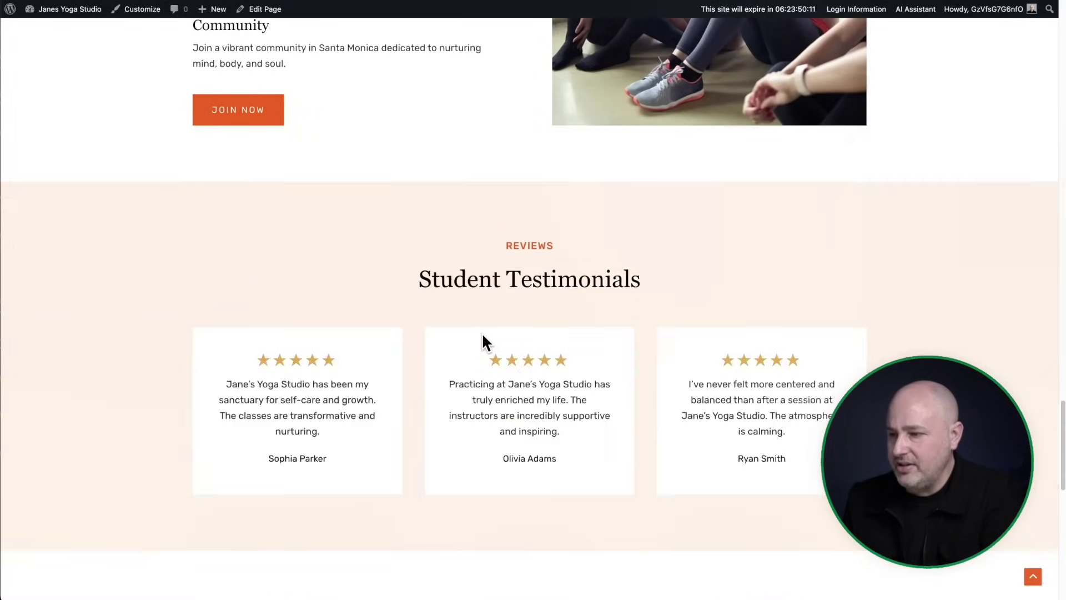
scroll(482, 336, down, 3)
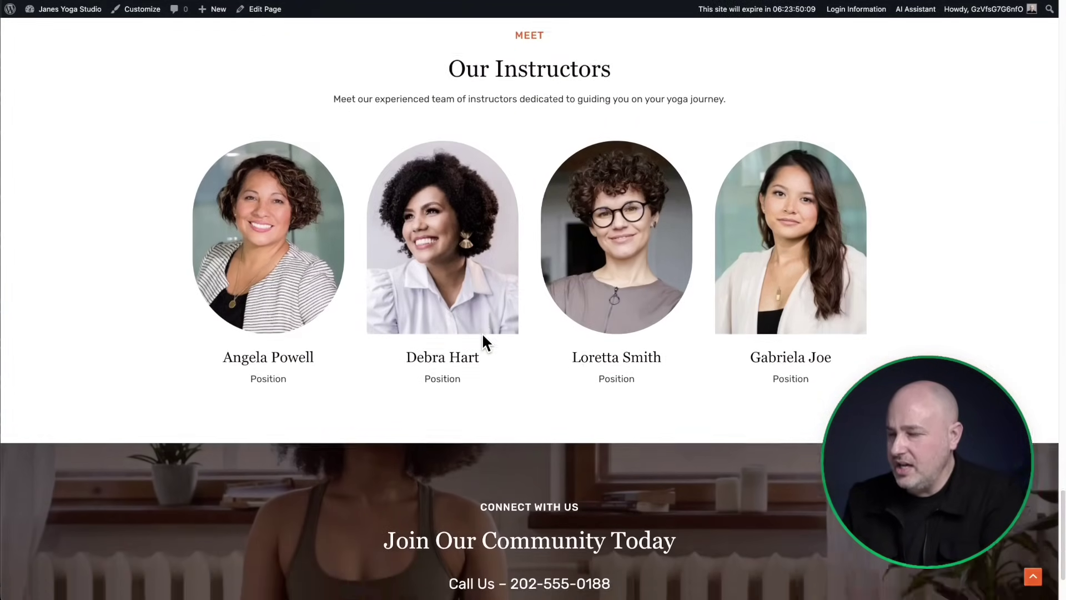
scroll(482, 358, up, 15)
scroll(479, 370, up, 10)
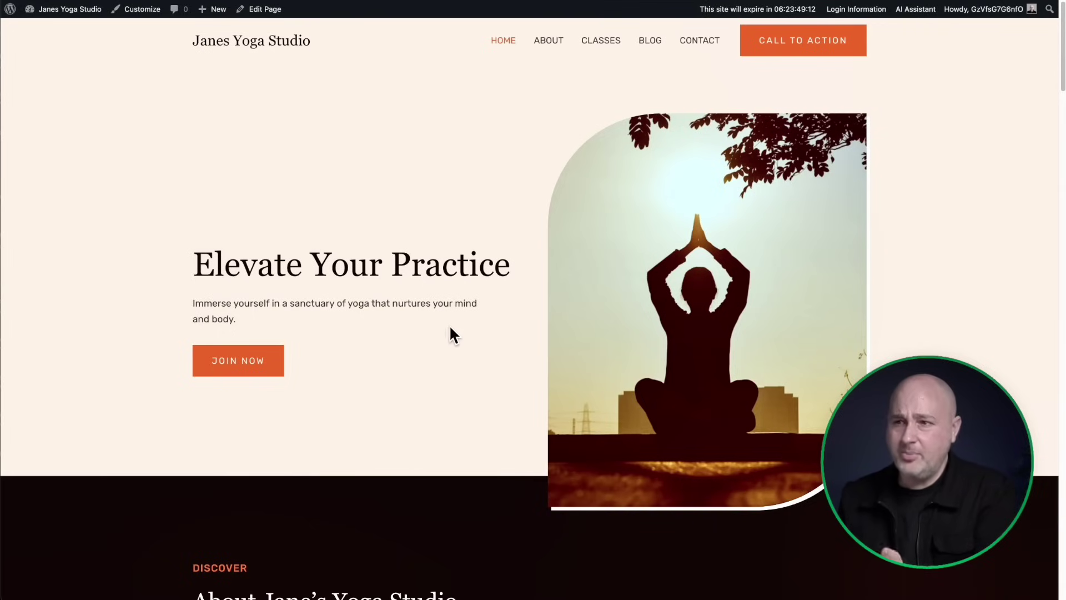
- Open the home page for editing in the block editor and dismiss the welcome guide
click(263, 9)
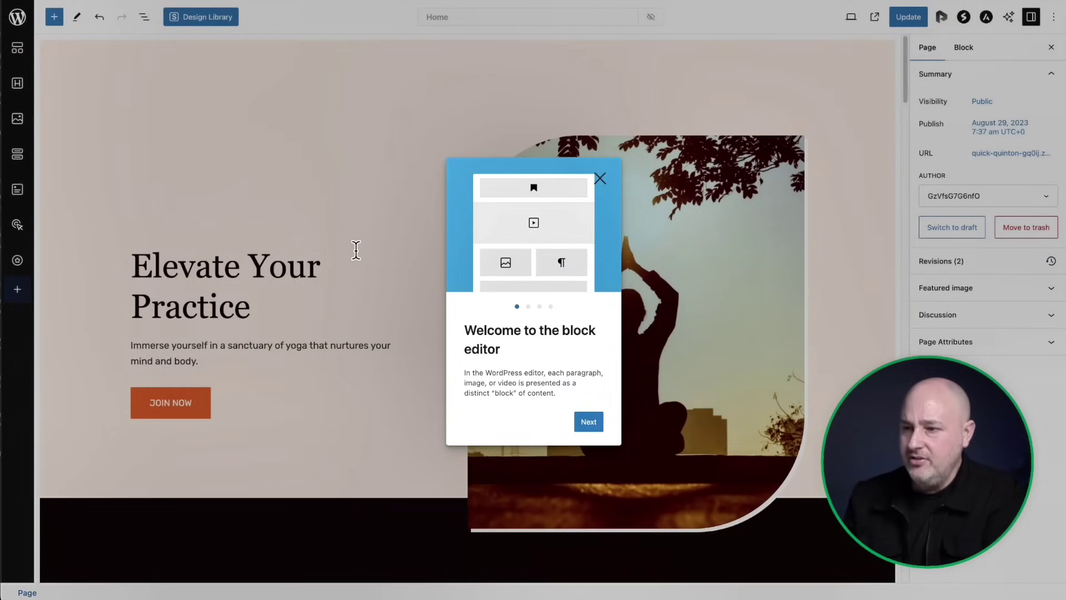
click(600, 179)
scroll(376, 181, down, 3)
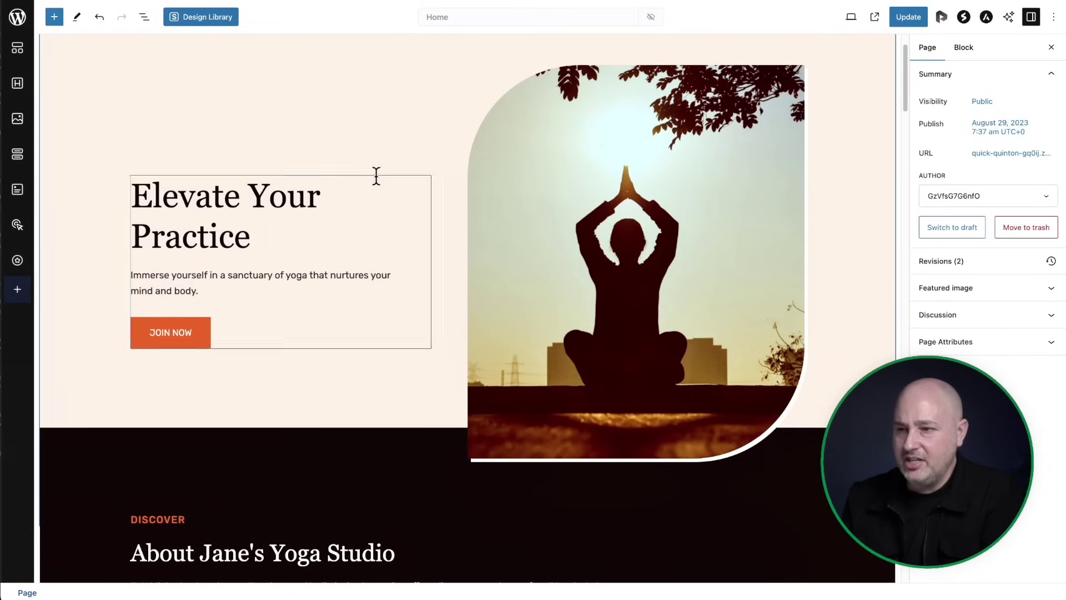
- Select the hero heading, the about text and the handstand image in turn to inspect their block settings
click(272, 195)
scroll(373, 200, down, 3)
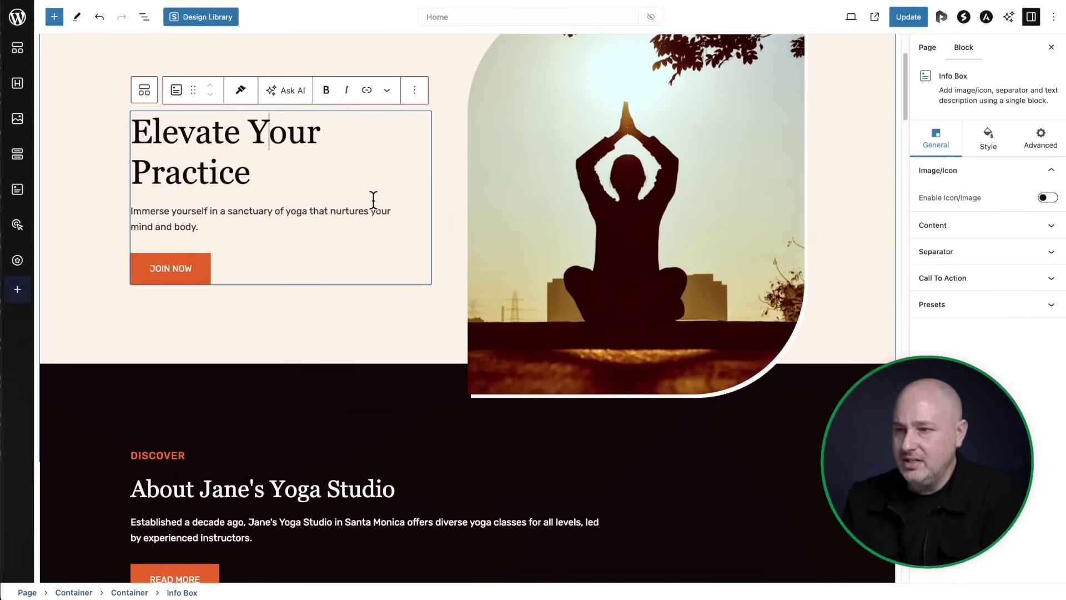
scroll(373, 200, down, 5)
click(332, 247)
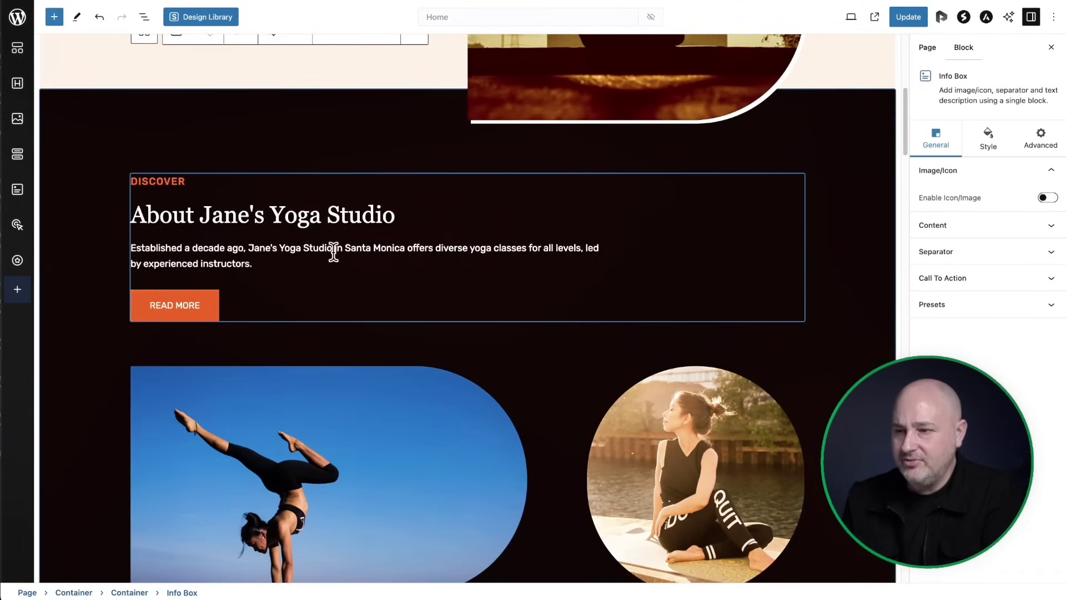
scroll(338, 248, down, 3)
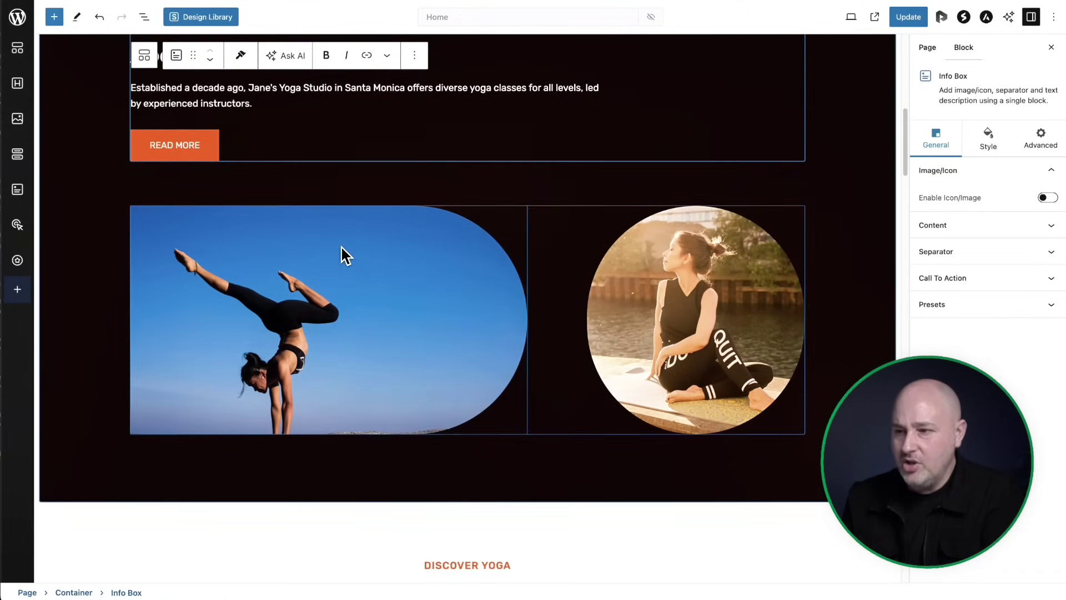
click(403, 294)
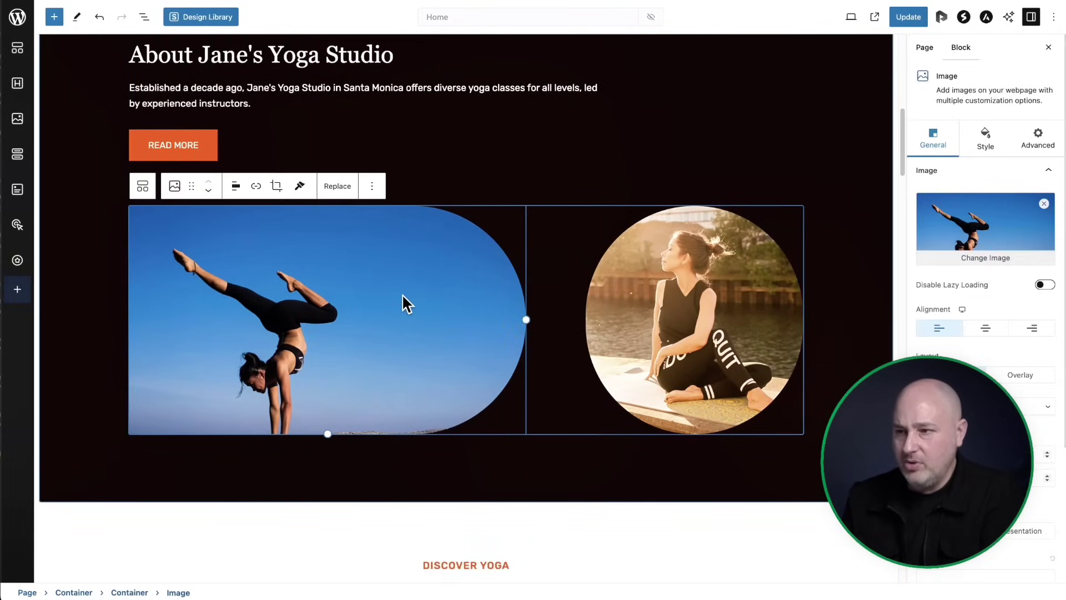
- Replace the handstand image in the about section with pexels-photo-3823039.jpeg from the media library
click(338, 189)
click(355, 224)
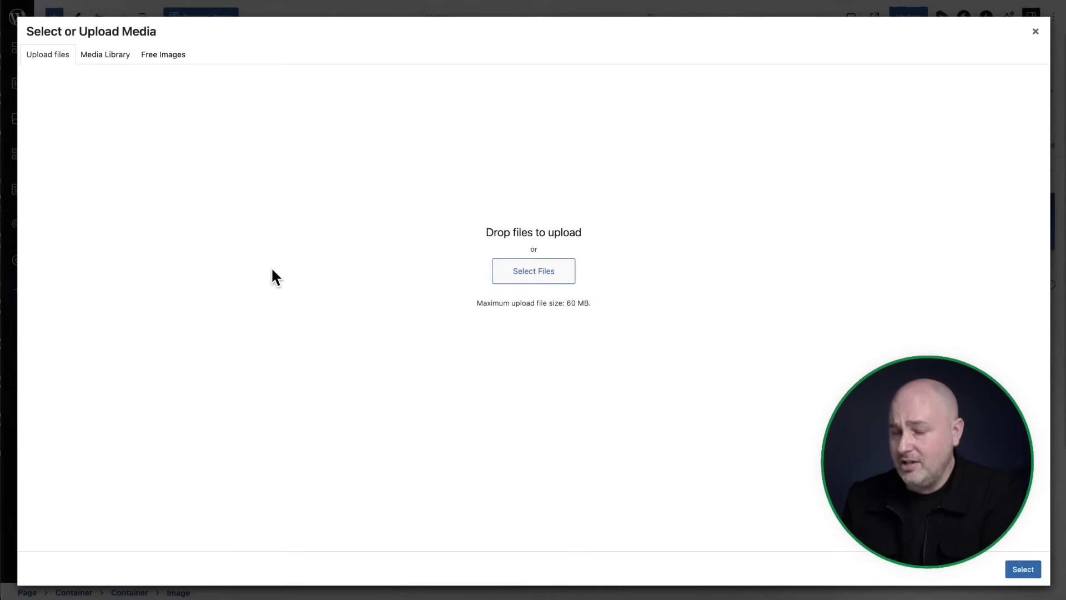
click(120, 55)
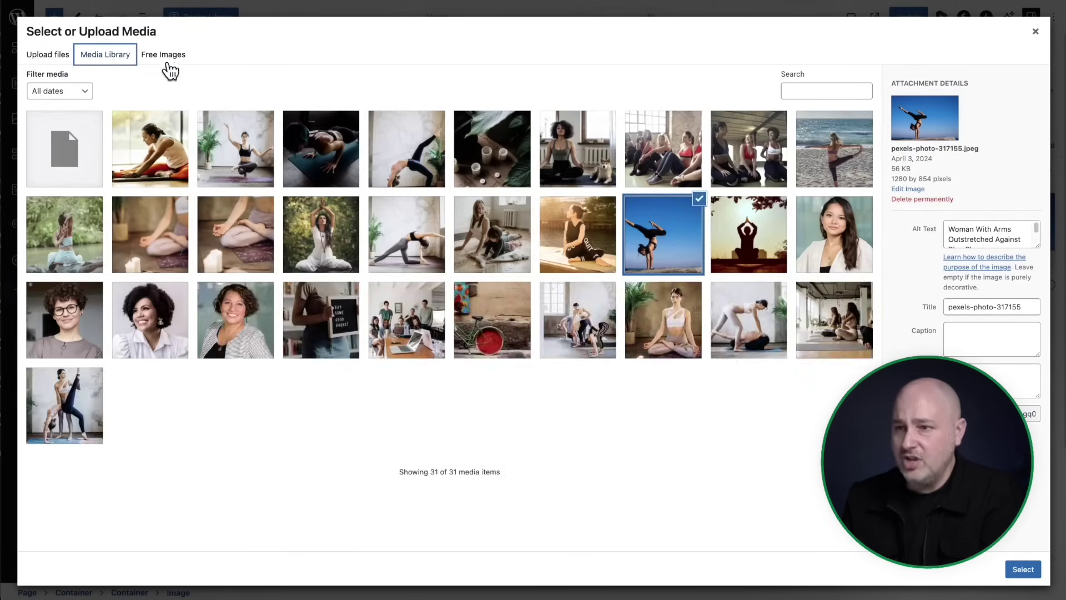
click(166, 55)
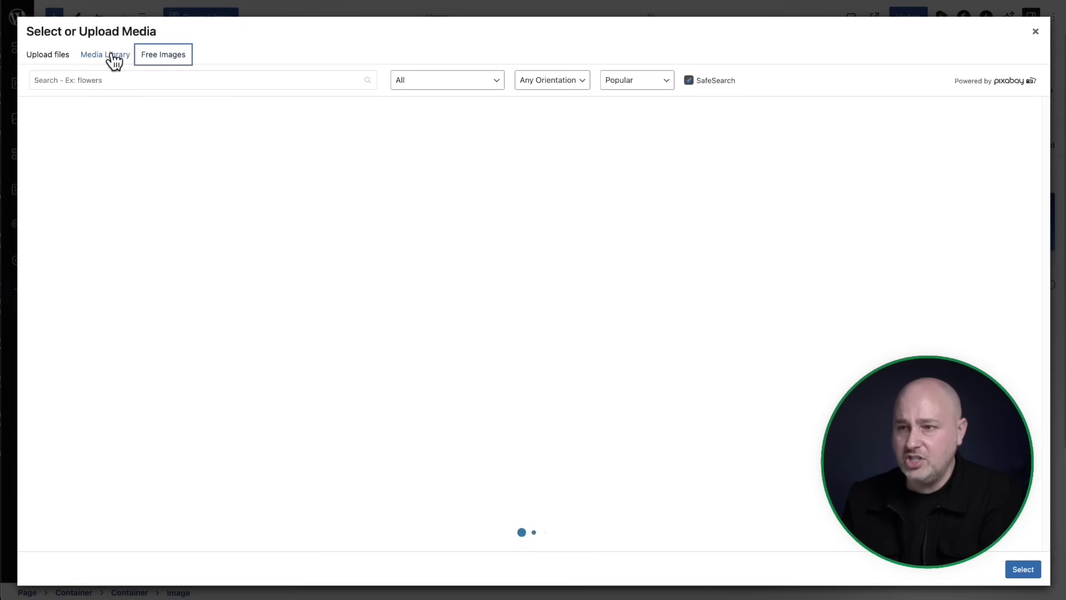
click(96, 78)
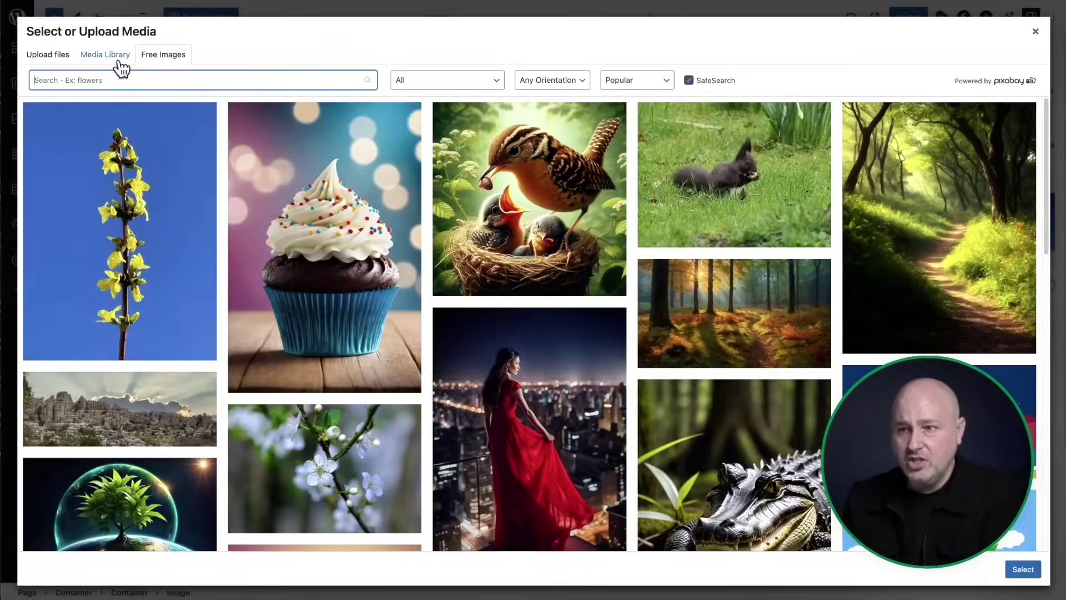
click(118, 55)
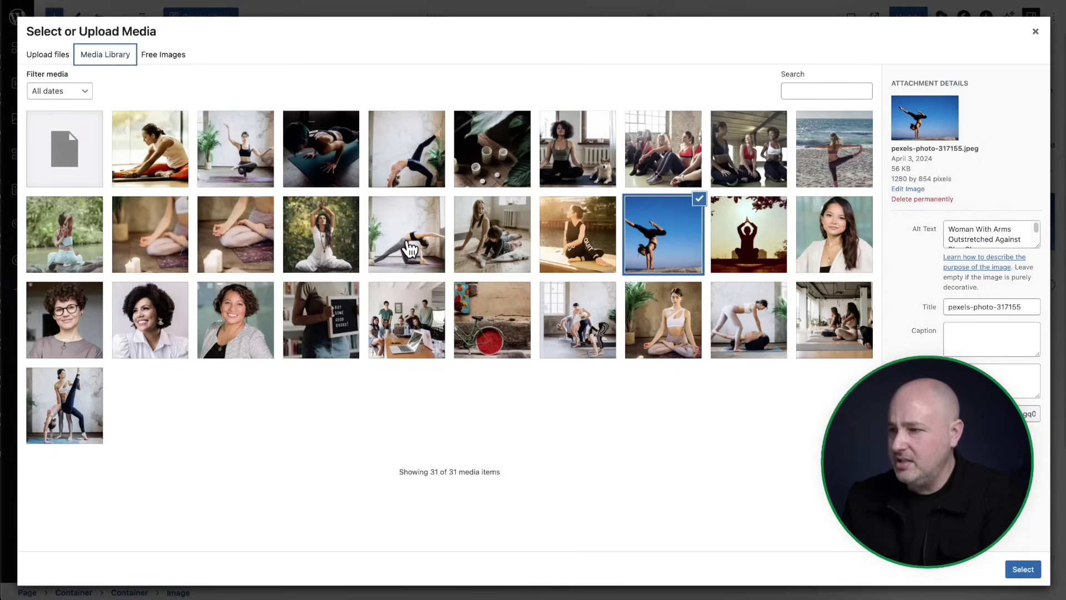
click(411, 249)
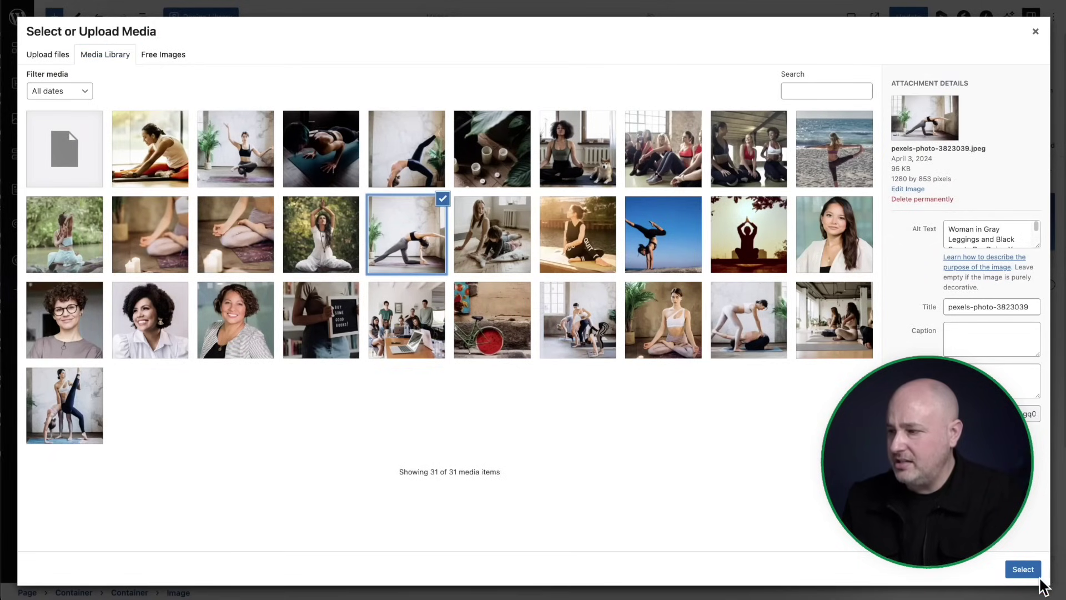
click(1024, 569)
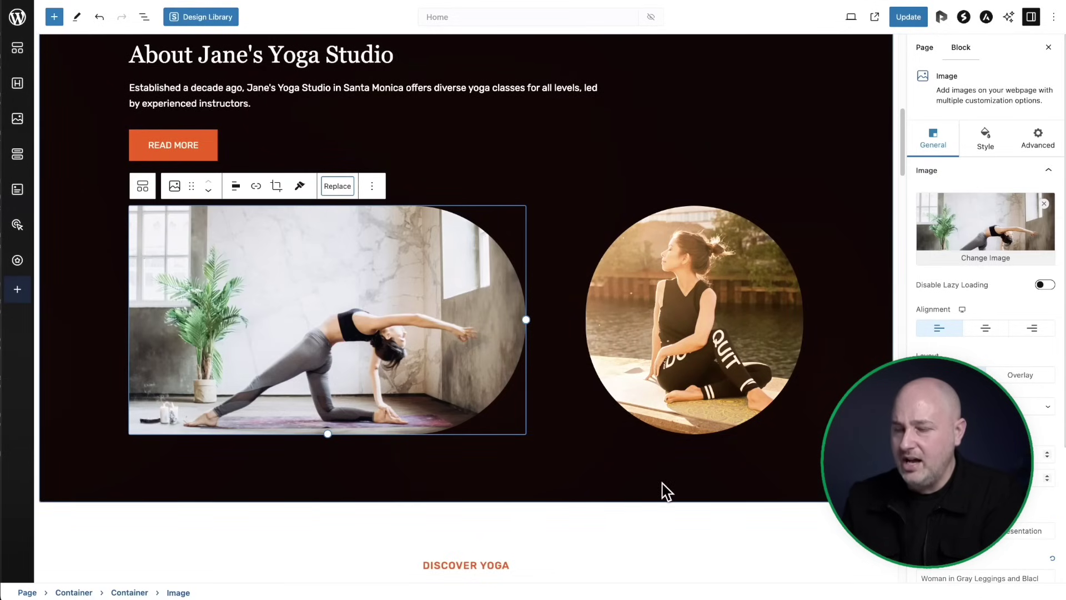
- Save the home page changes and review the published page's about images and yoga class sections
click(910, 18)
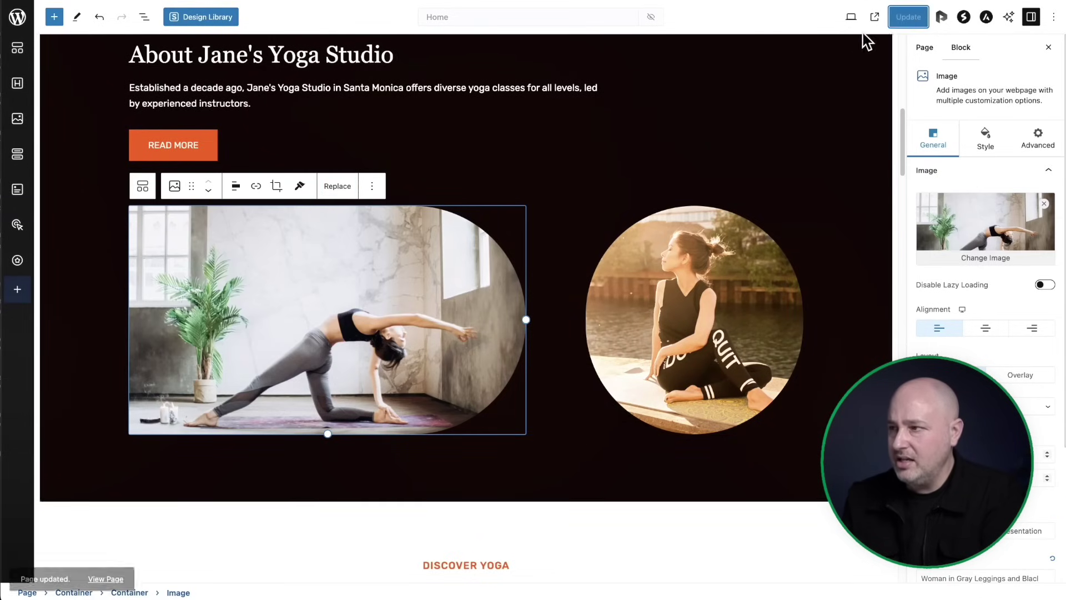
click(106, 579)
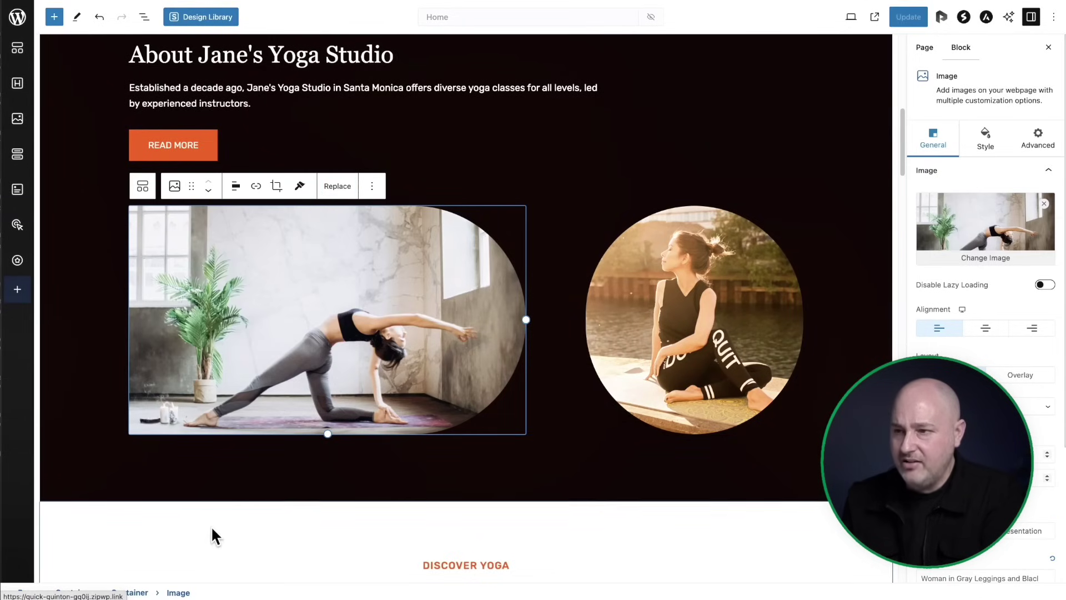
scroll(237, 441, down, 10)
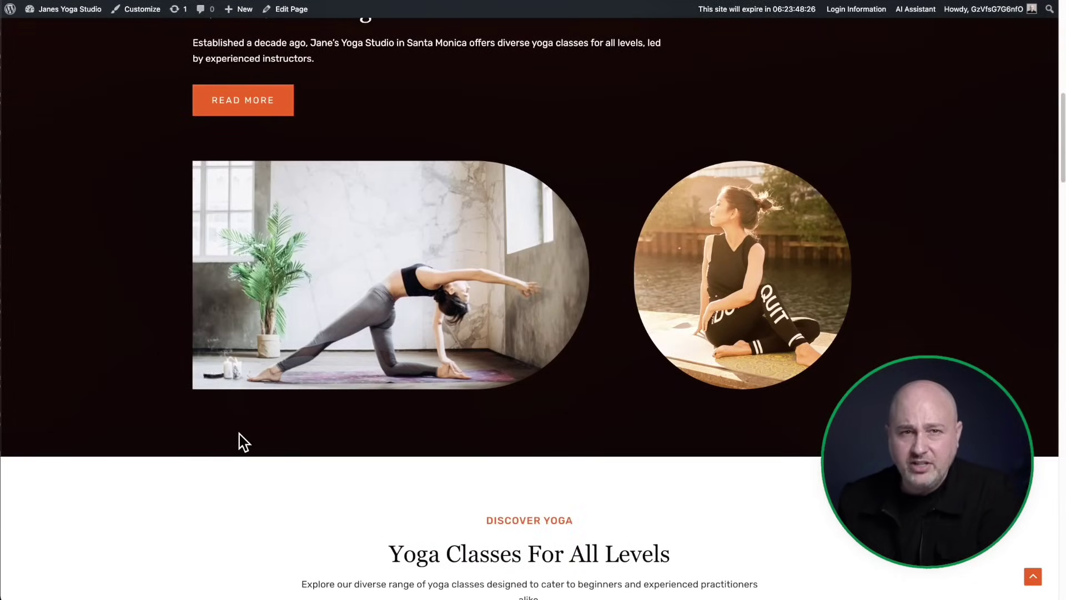
scroll(238, 432, down, 10)
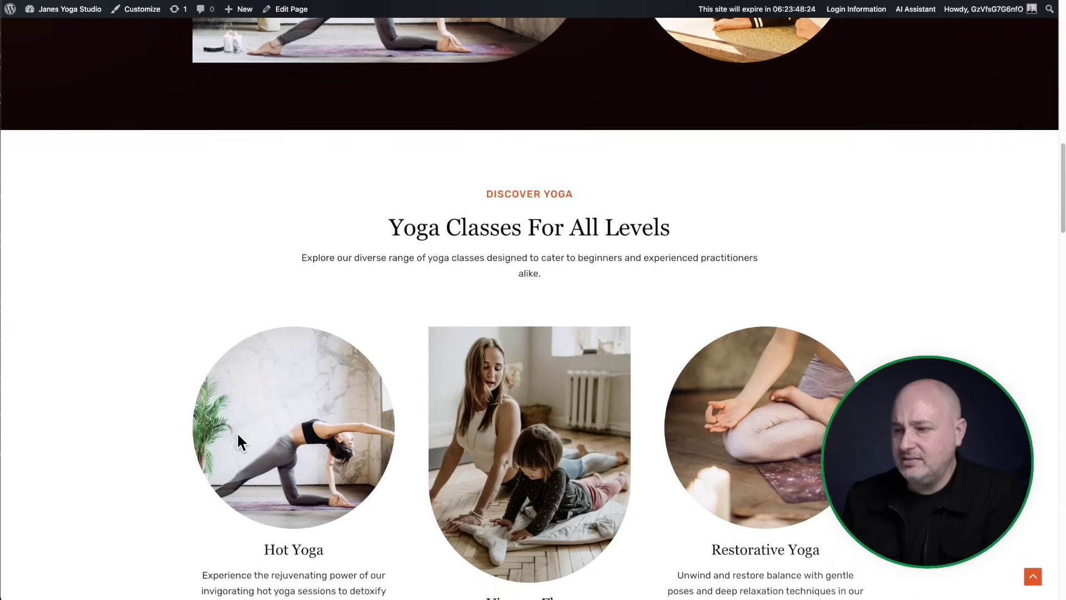
scroll(237, 435, down, 5)
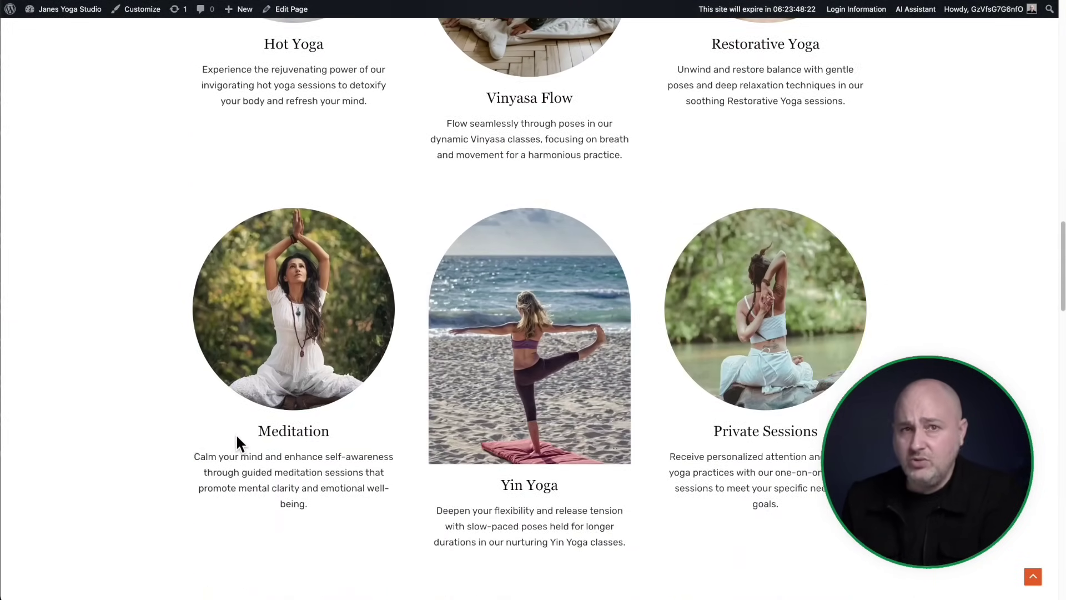
scroll(236, 439, down, 4)
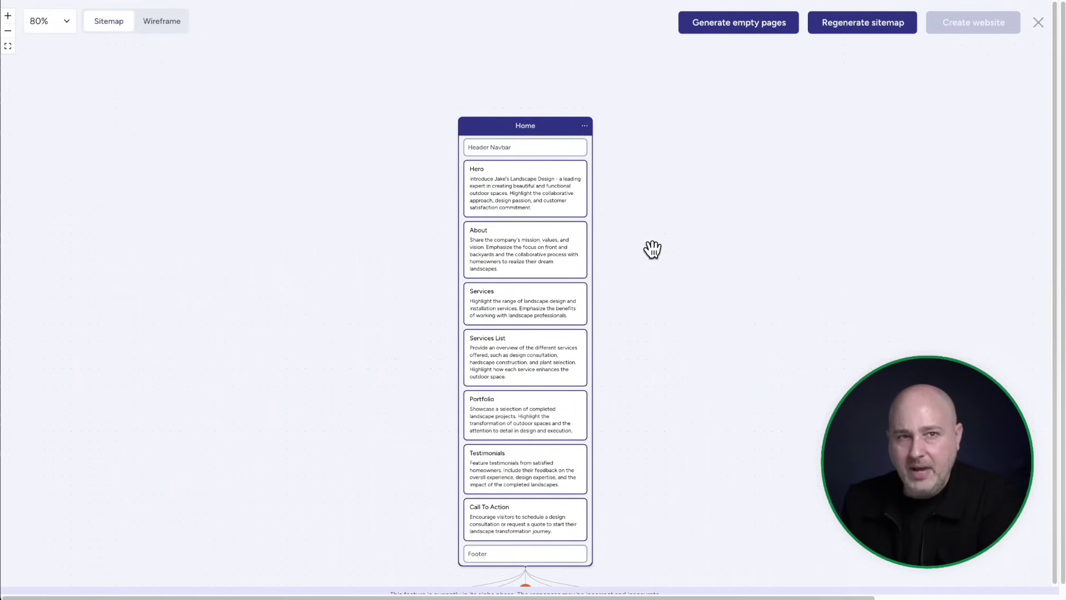
- Examine the landscape design sitemap, from its child pages to the home page's section descriptions at closer zoom
scroll(653, 249, down, 3)
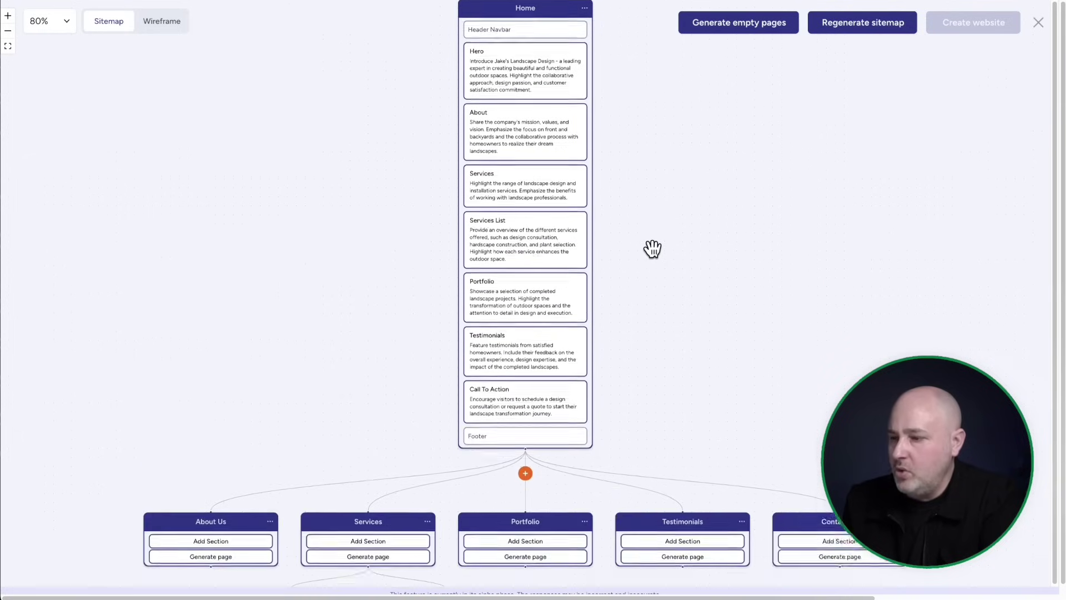
scroll(653, 249, down, 5)
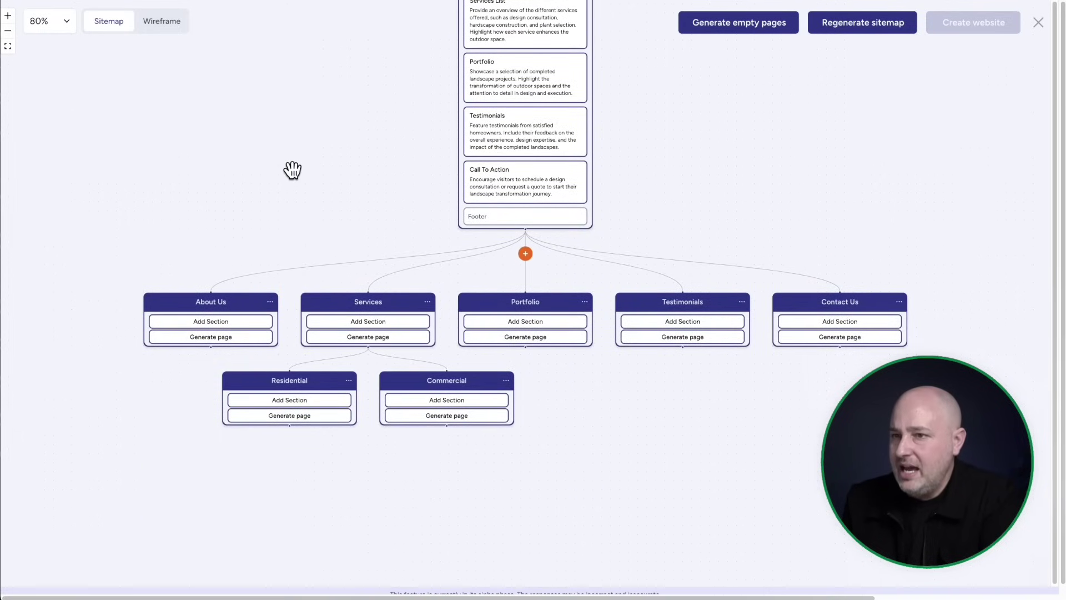
scroll(365, 174, up, 4)
scroll(366, 177, up, 2)
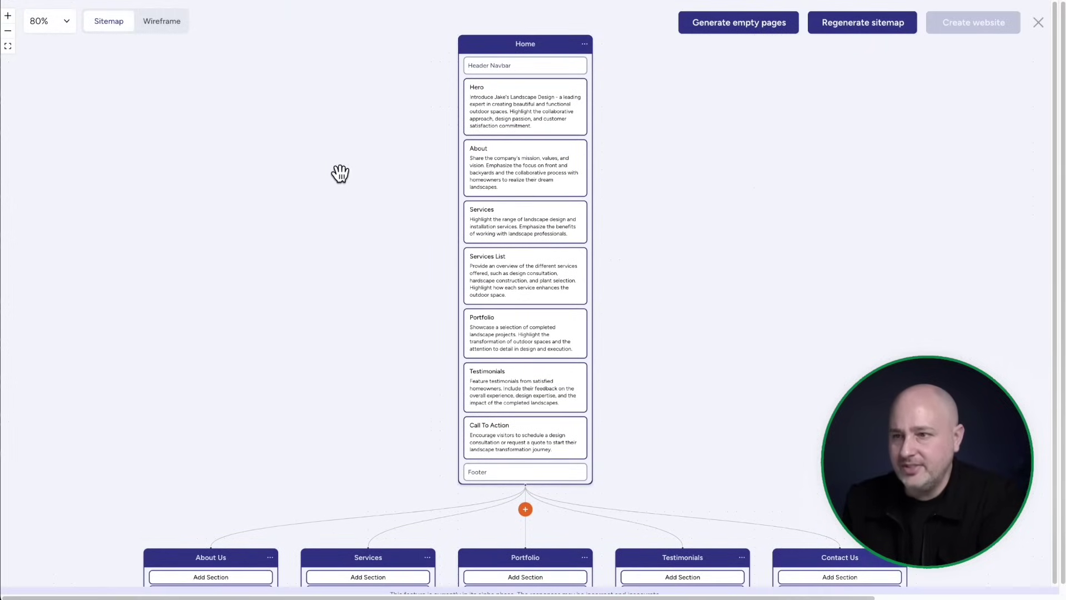
click(8, 16)
click(8, 16)
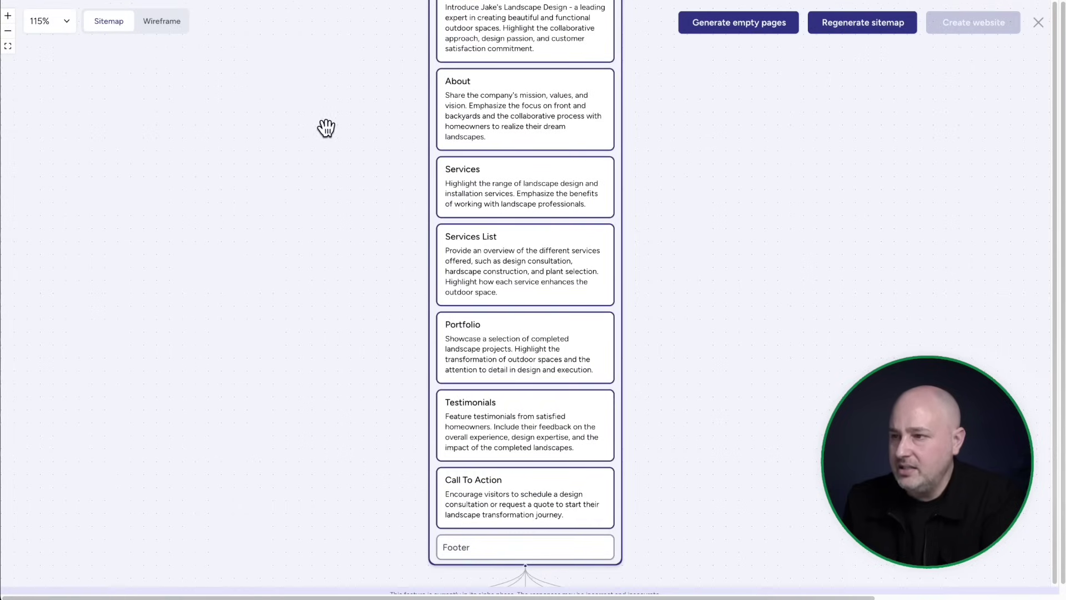
drag(326, 126, 326, 266)
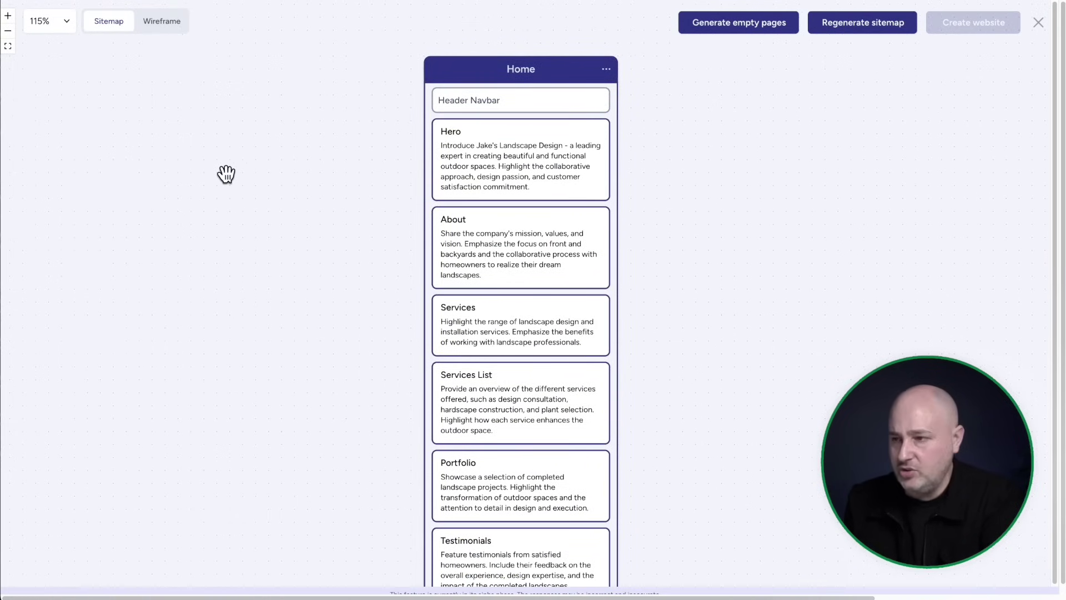
drag(316, 298, 258, 325)
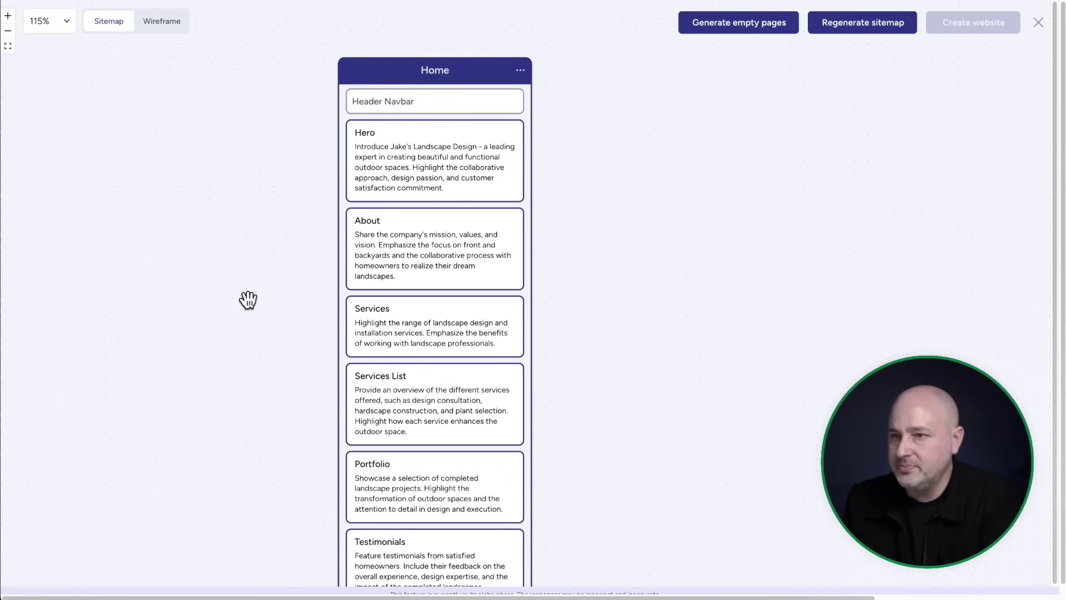
- Fit the whole sitemap in view and take a closer look at the home page's hero, about and services sections
click(8, 48)
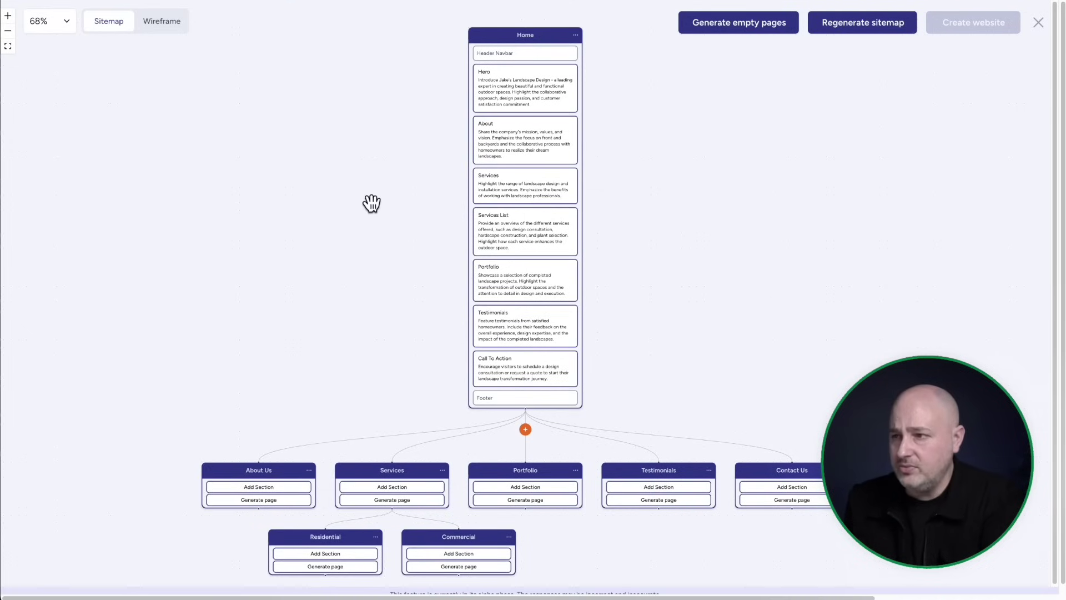
drag(405, 187, 362, 219)
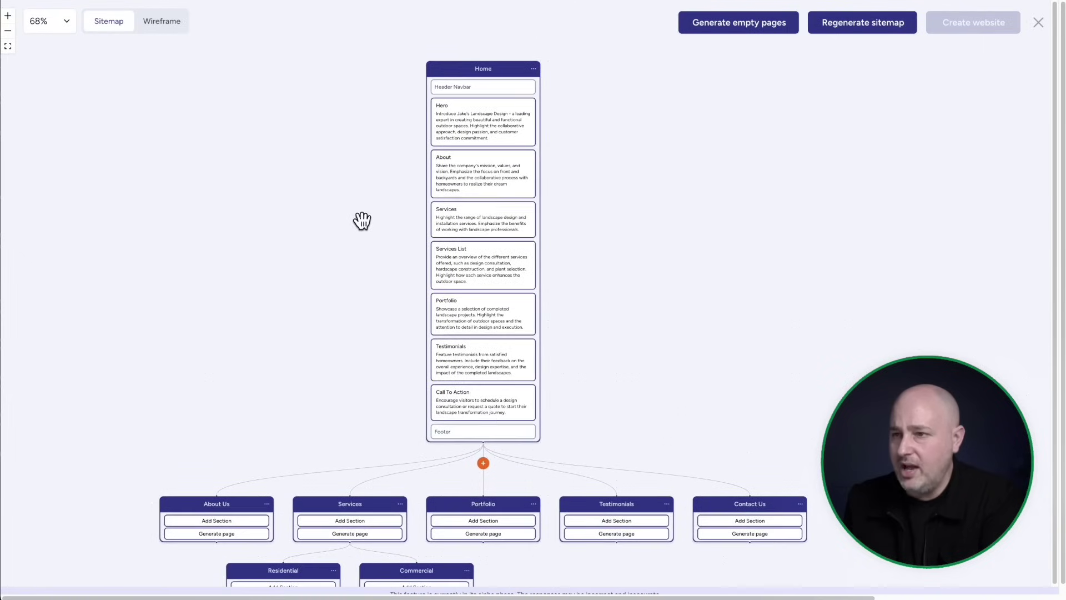
click(8, 15)
click(8, 16)
click(8, 16)
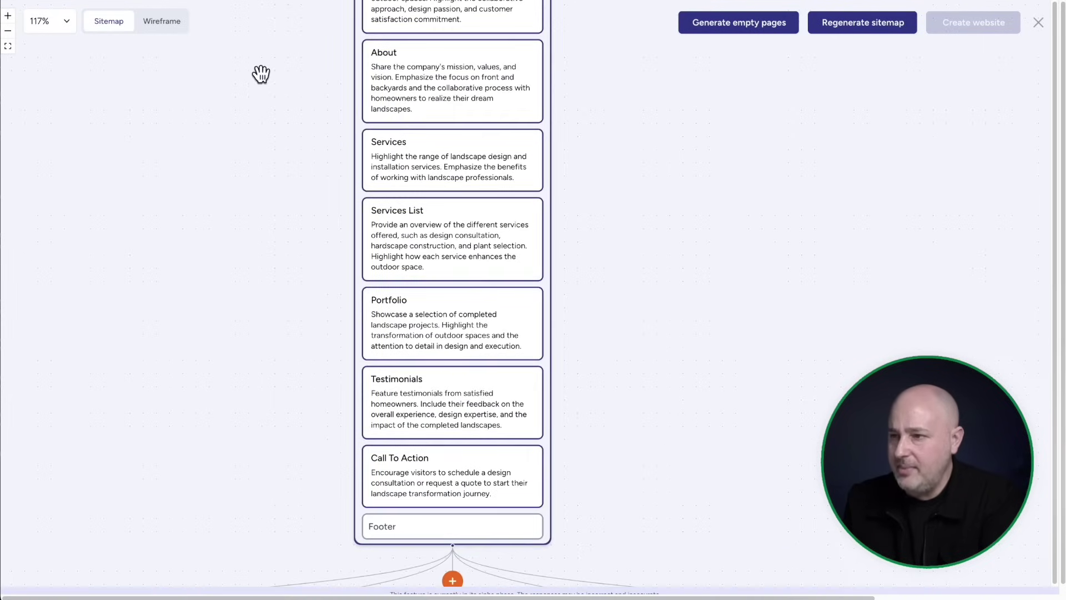
drag(285, 72, 319, 209)
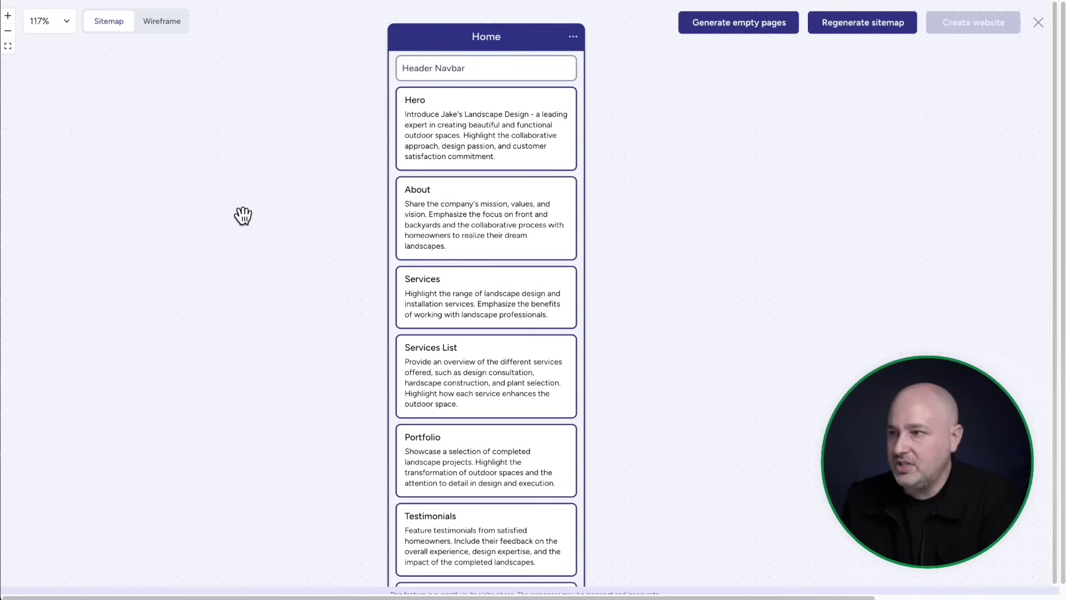
scroll(344, 250, down, 1)
scroll(342, 244, up, 2)
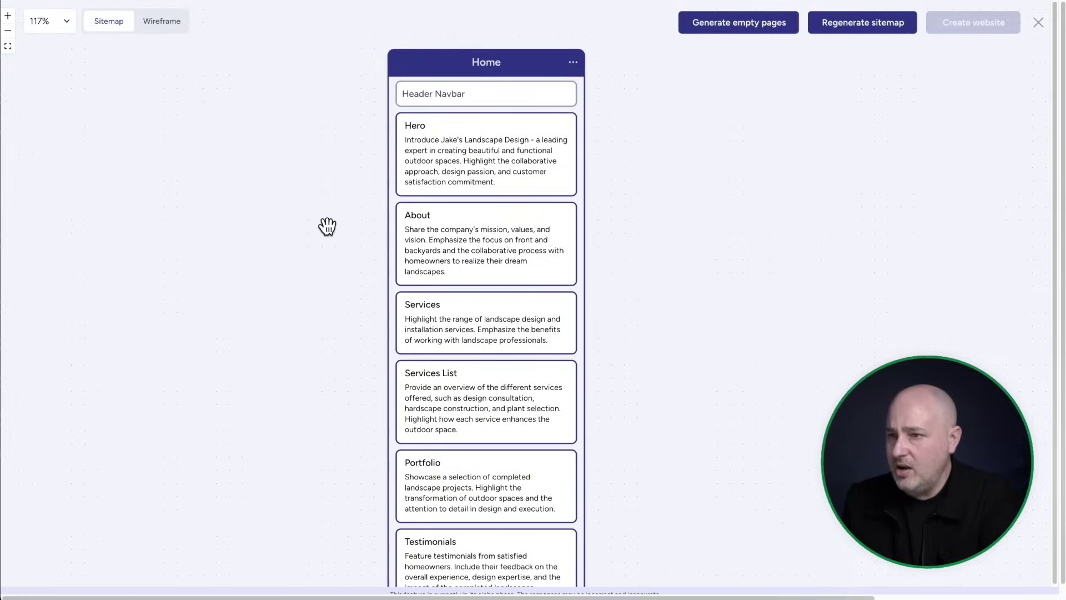
- Switch to the wireframe view and look across the Home, About Us and Services page frames
click(149, 22)
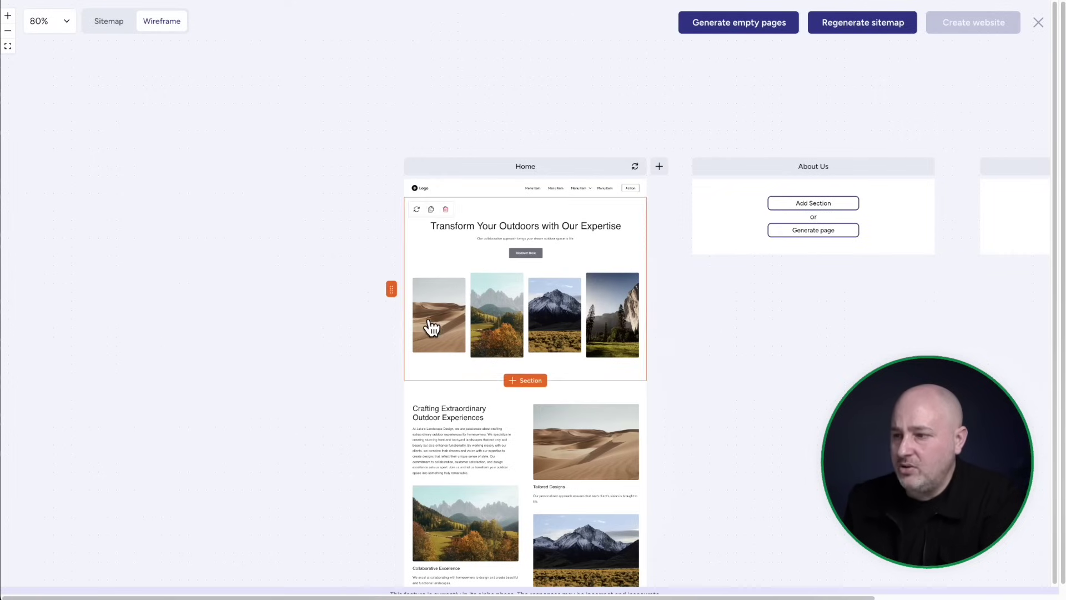
drag(357, 318, 146, 237)
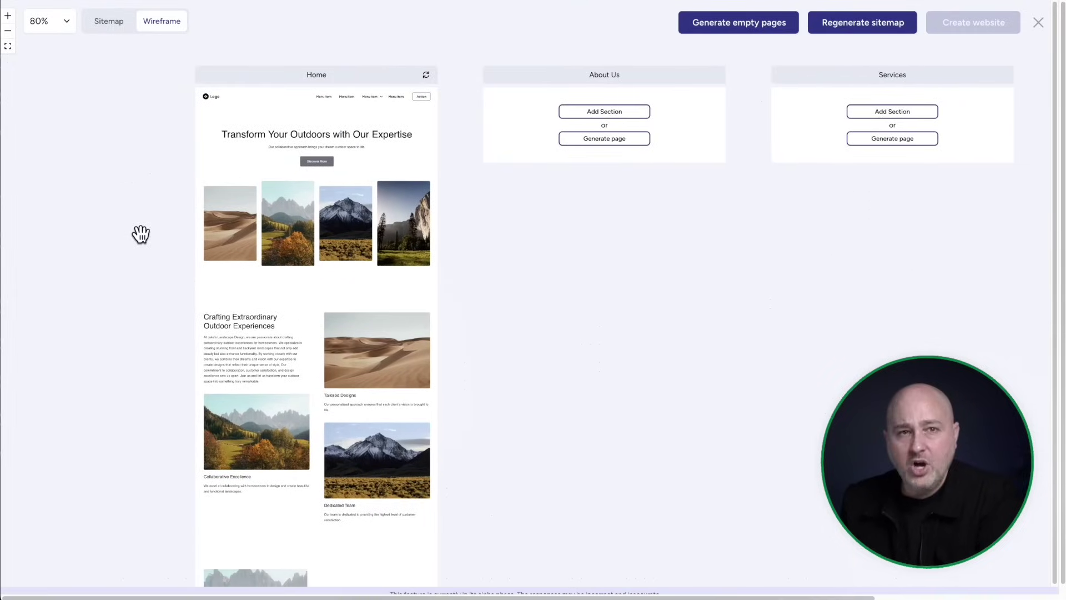
drag(730, 285, 191, 311)
drag(841, 310, 677, 326)
mouse_move(245, 335)
mouse_down()
mouse_move(324, 319)
mouse_move(743, 305)
mouse_up()
drag(390, 310, 479, 311)
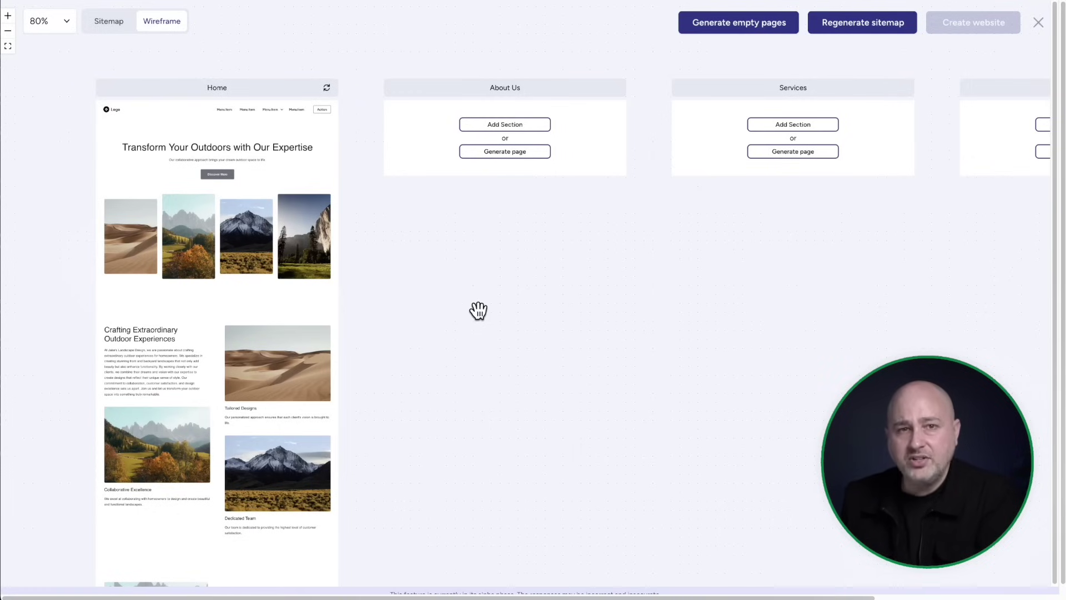
- Examine the home page wireframe's sections from the about block down to the call to action and footer
scroll(418, 320, down, 3)
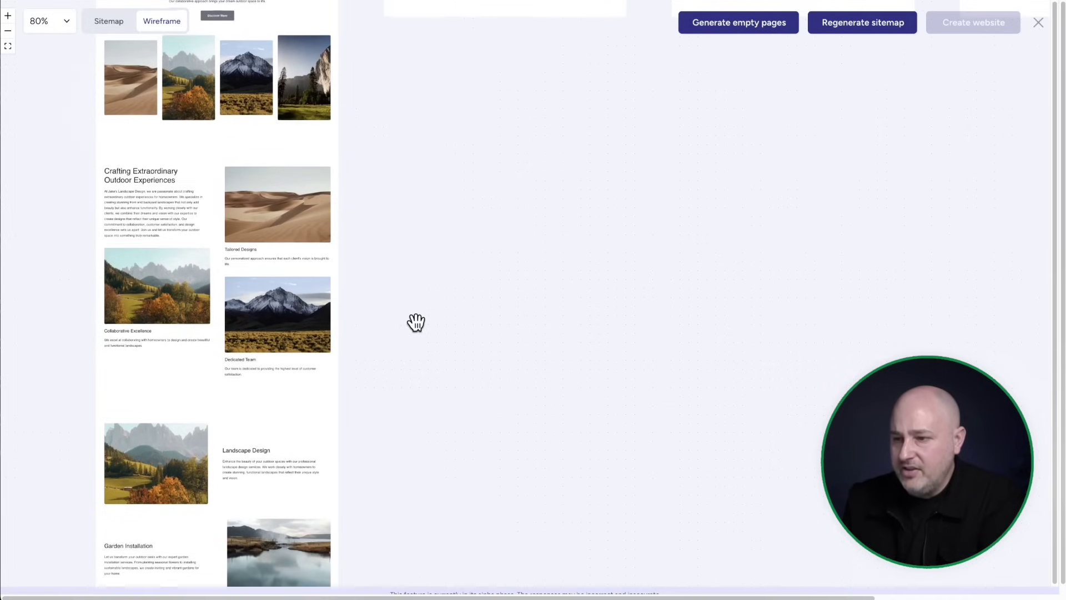
scroll(416, 322, down, 13)
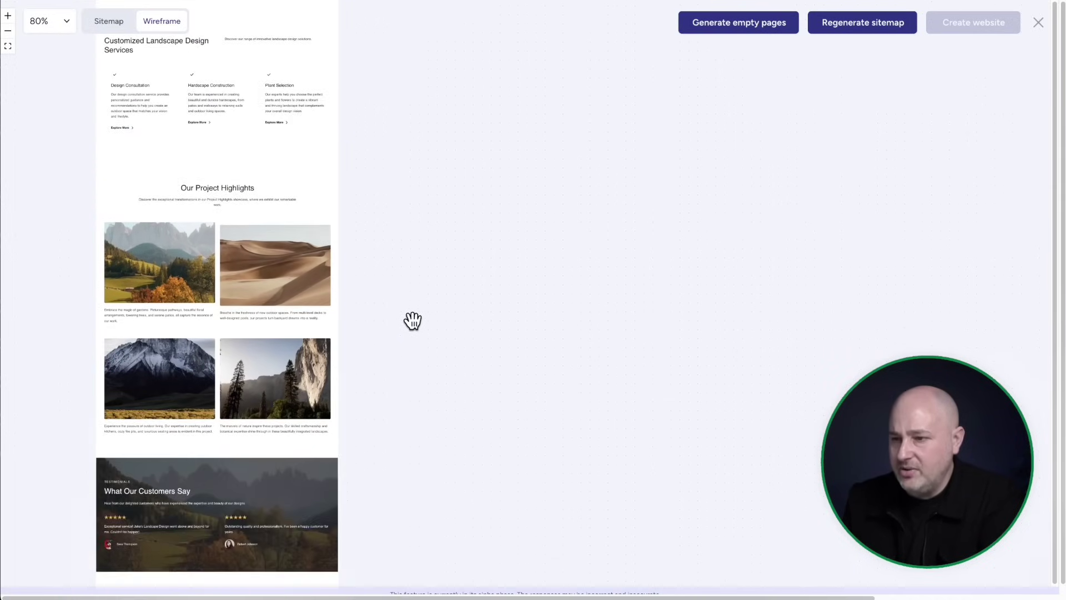
scroll(412, 320, down, 5)
- Change the testimonials section to the light layout with six customer reviews in two rows of three and review the regenerated section
mouse_move(223, 241)
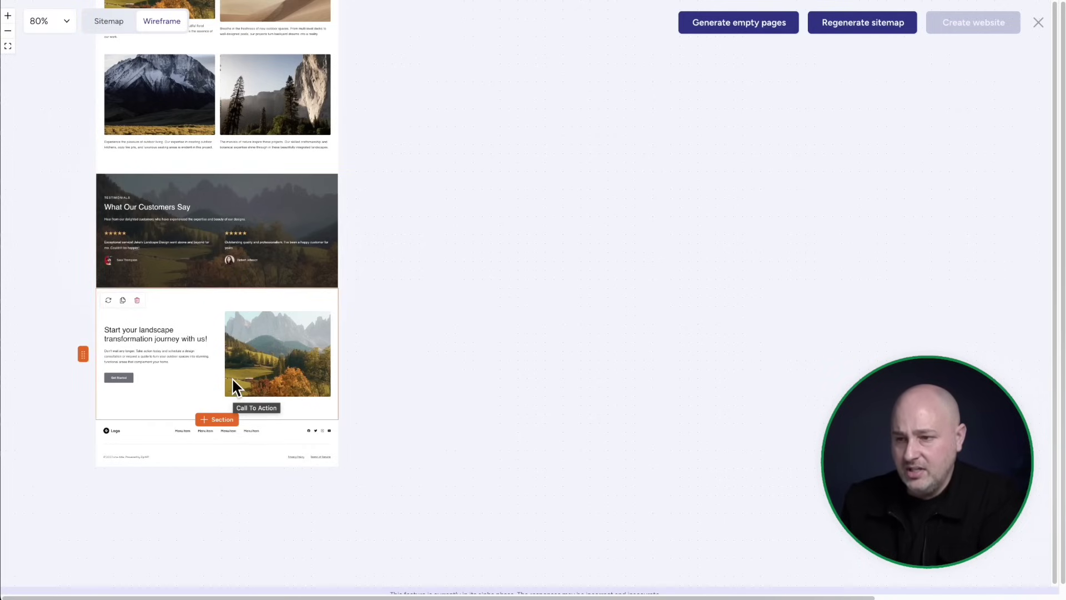
click(214, 234)
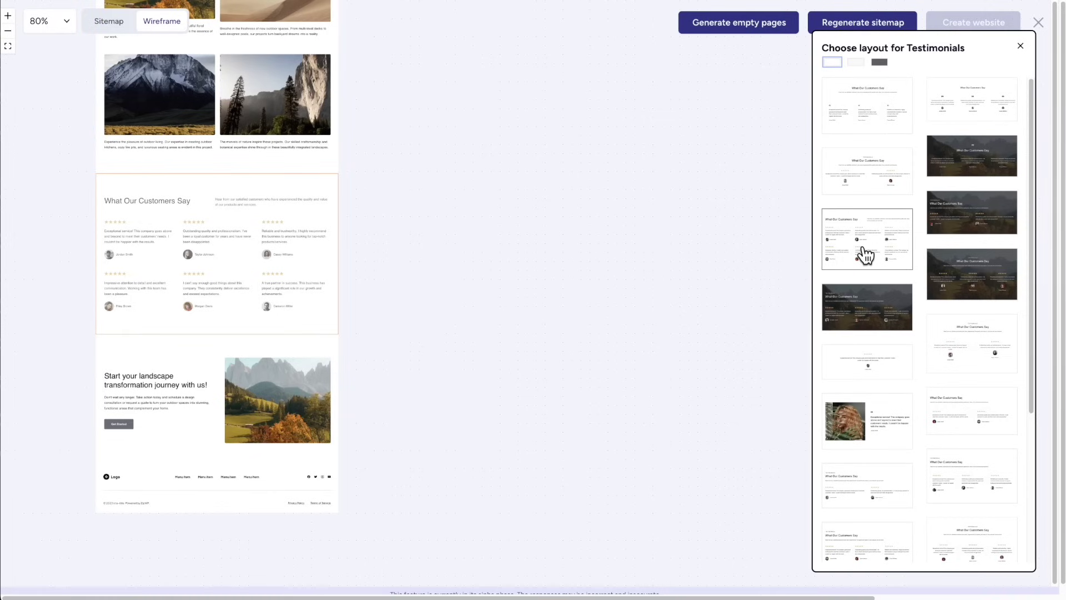
scroll(877, 322, down, 4)
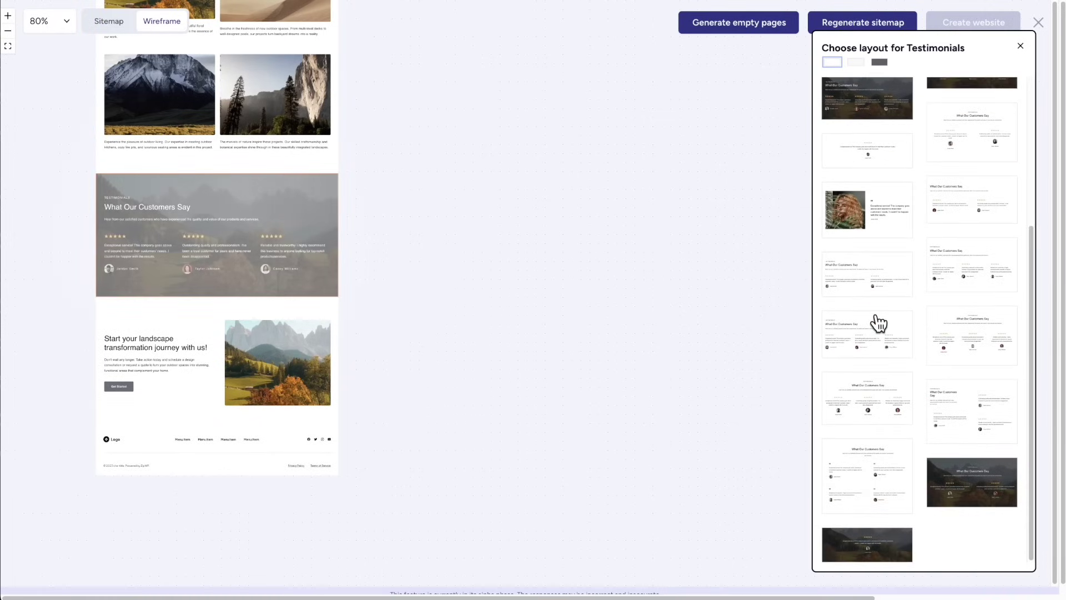
scroll(876, 389, up, 4)
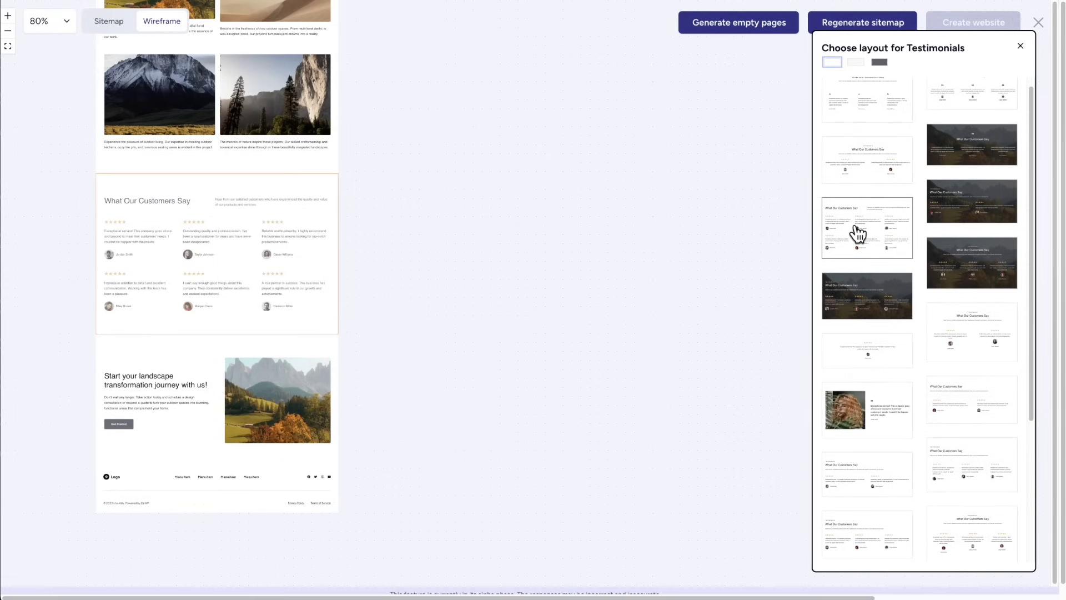
click(858, 234)
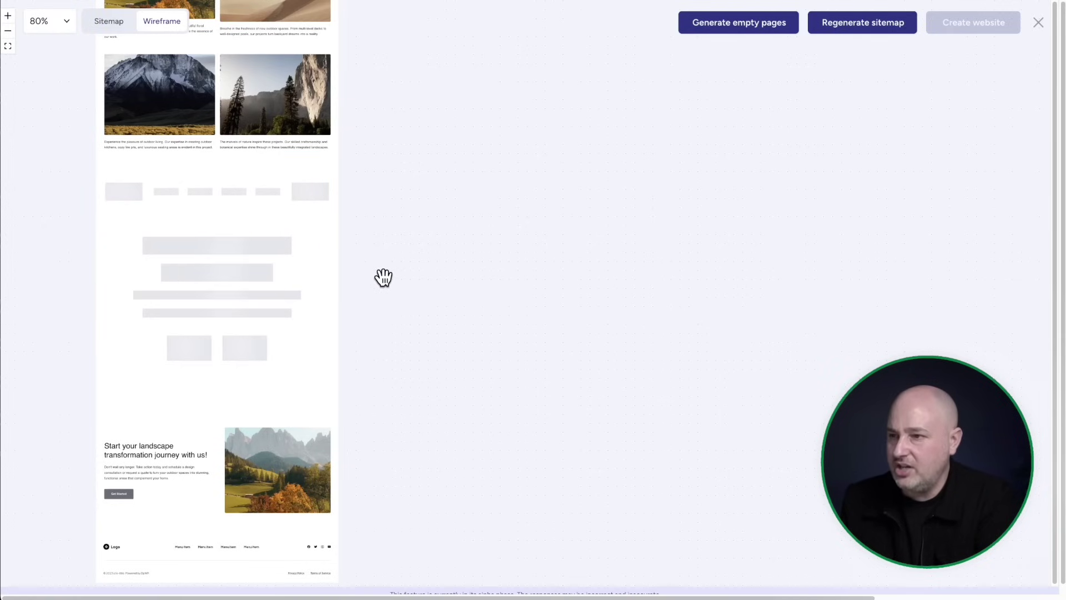
scroll(382, 279, down, 3)
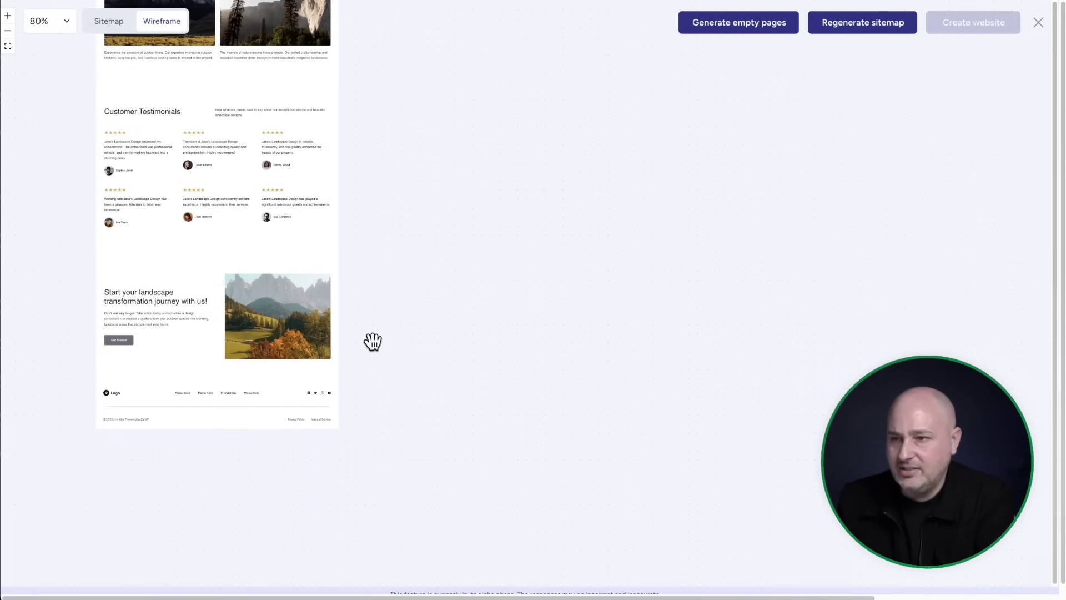
- Change the home page's call to action to the light centred layout with two buttons below the heading
click(211, 315)
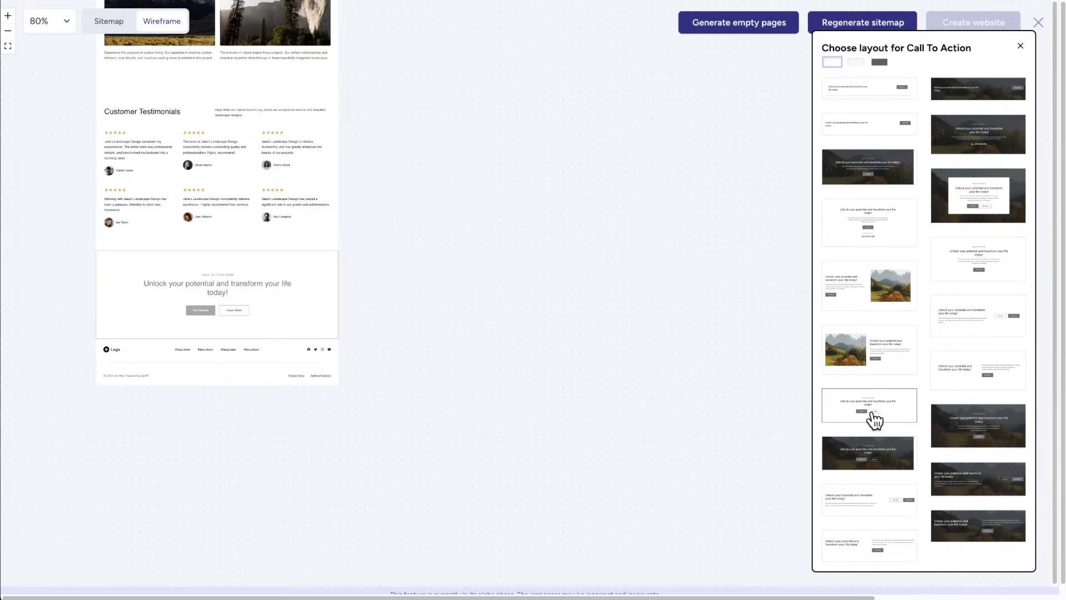
scroll(873, 417, down, 1)
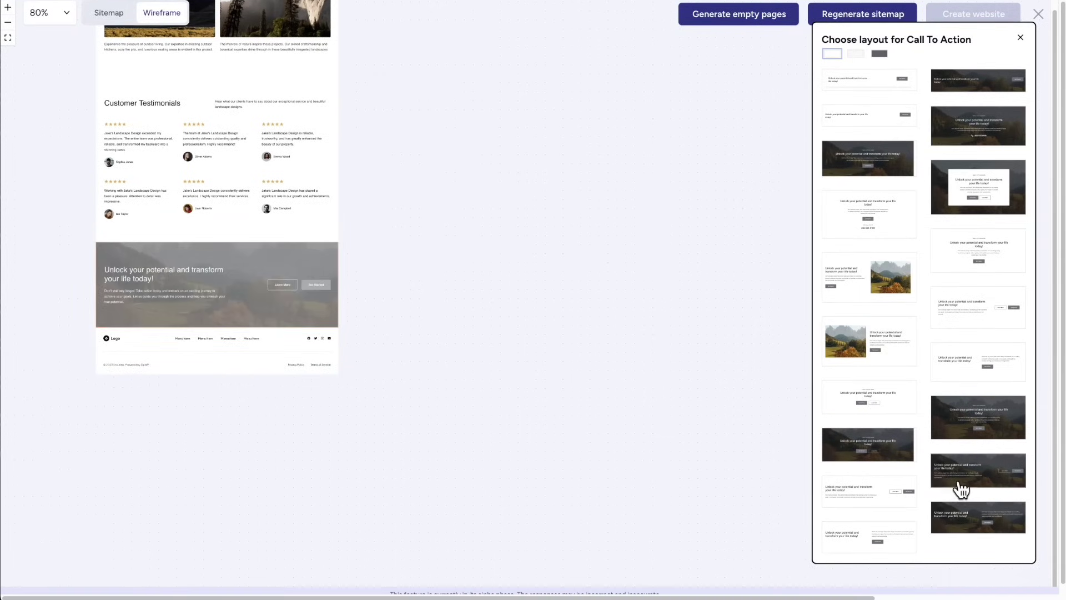
click(976, 305)
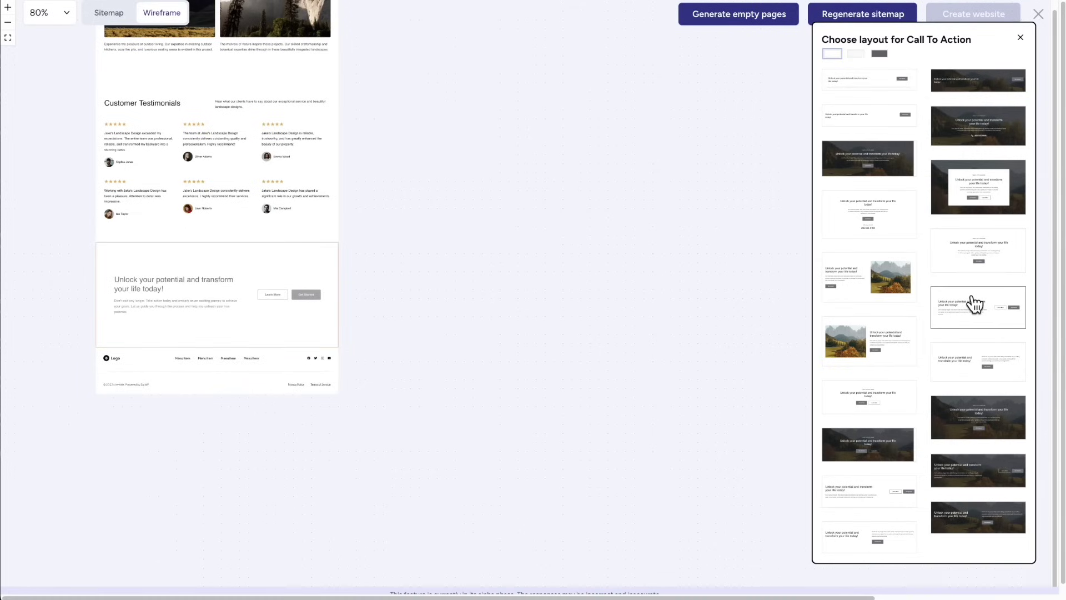
click(870, 406)
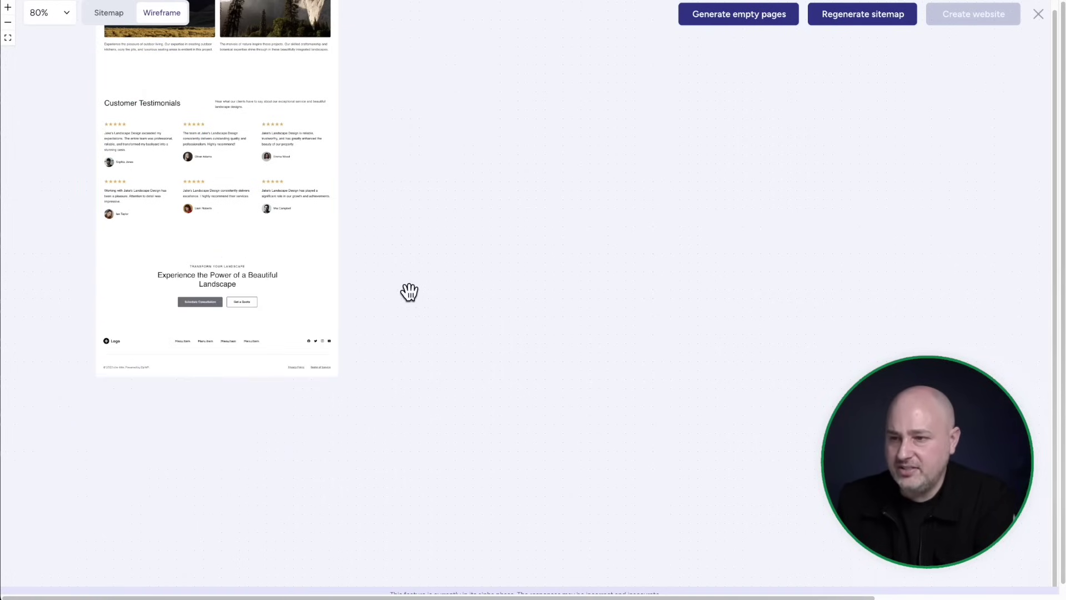
- Return to the sitemap view and generate the sections of the Services page
scroll(409, 292, up, 1)
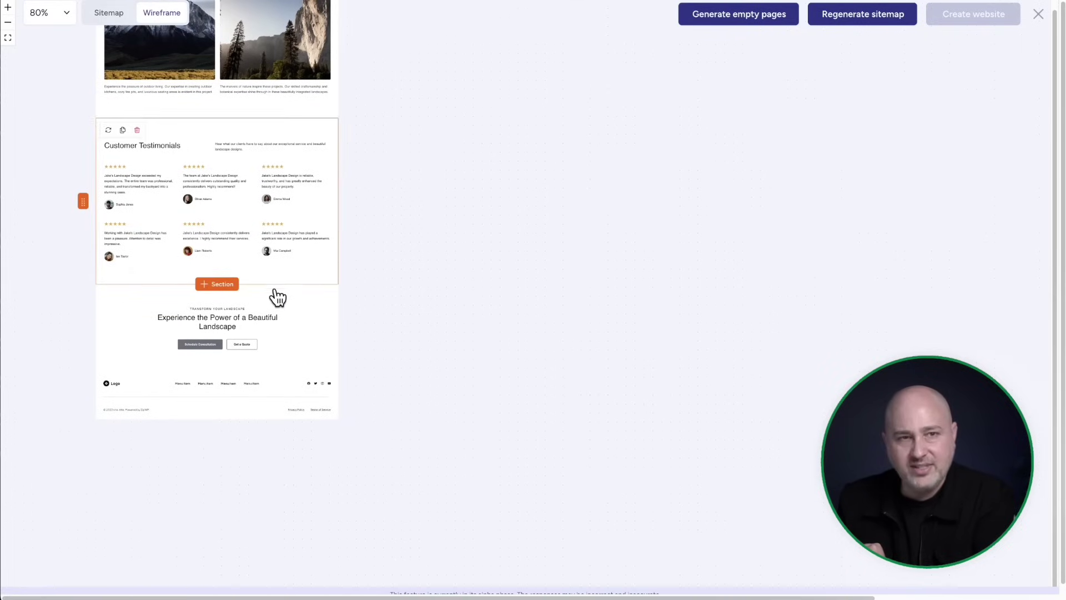
scroll(451, 284, up, 9)
scroll(449, 283, up, 10)
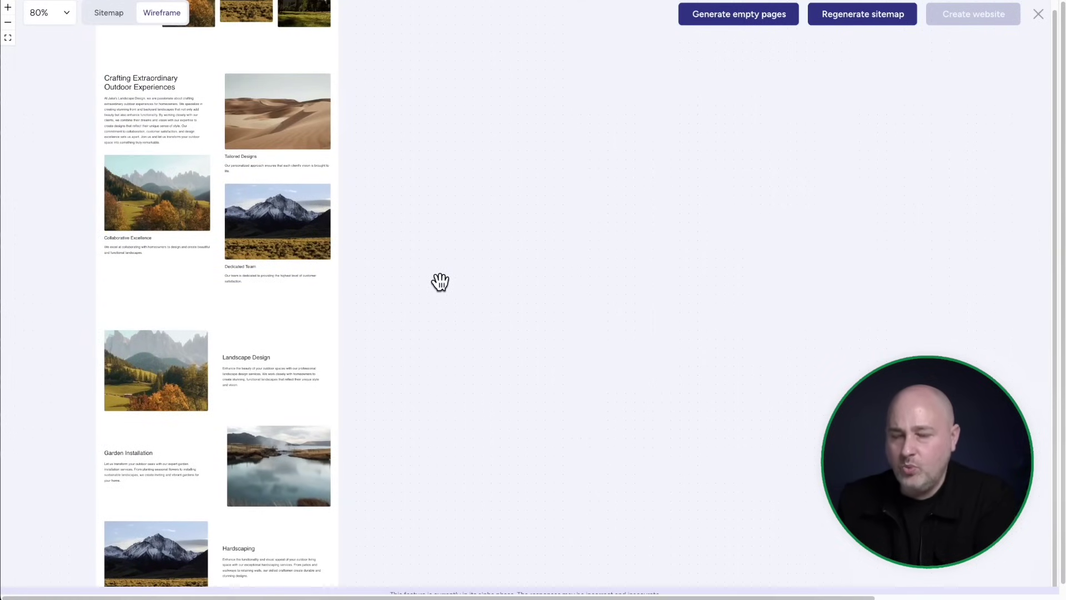
scroll(440, 282, up, 3)
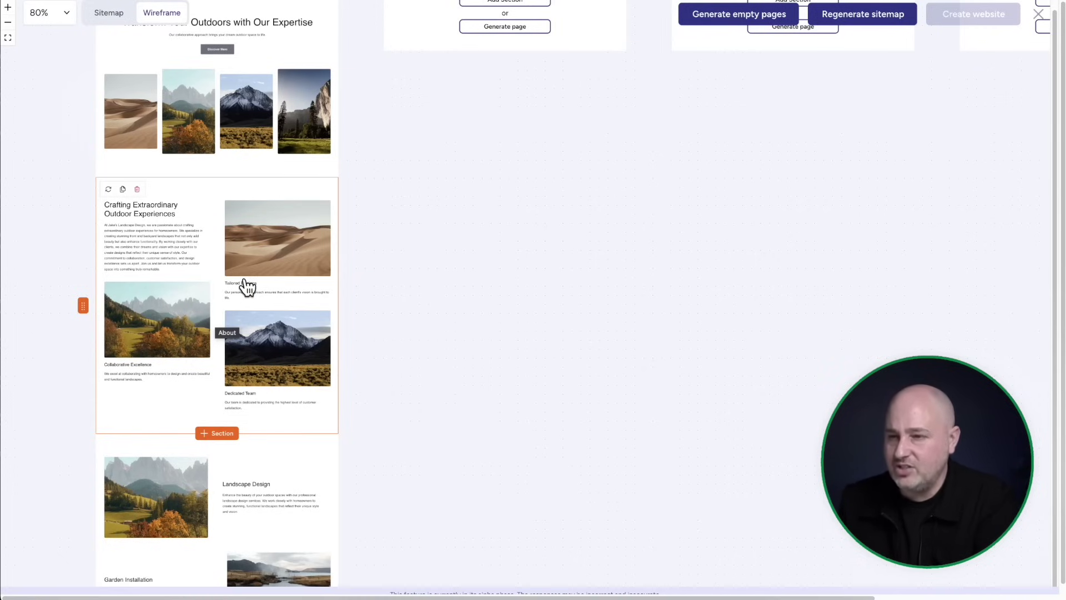
scroll(261, 253, up, 3)
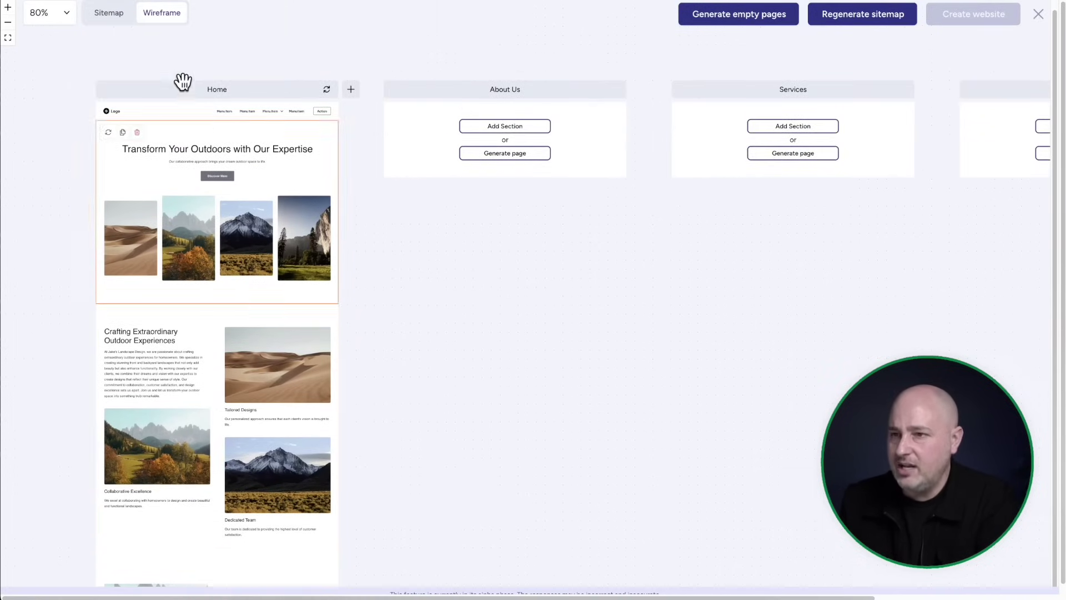
click(107, 13)
scroll(305, 209, down, 8)
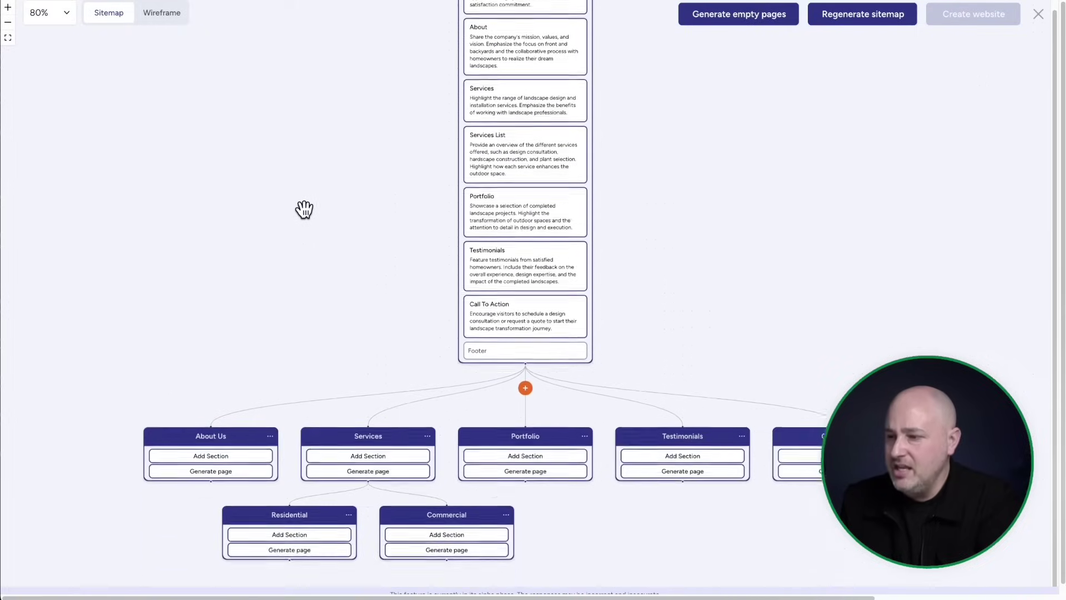
scroll(303, 206, down, 1)
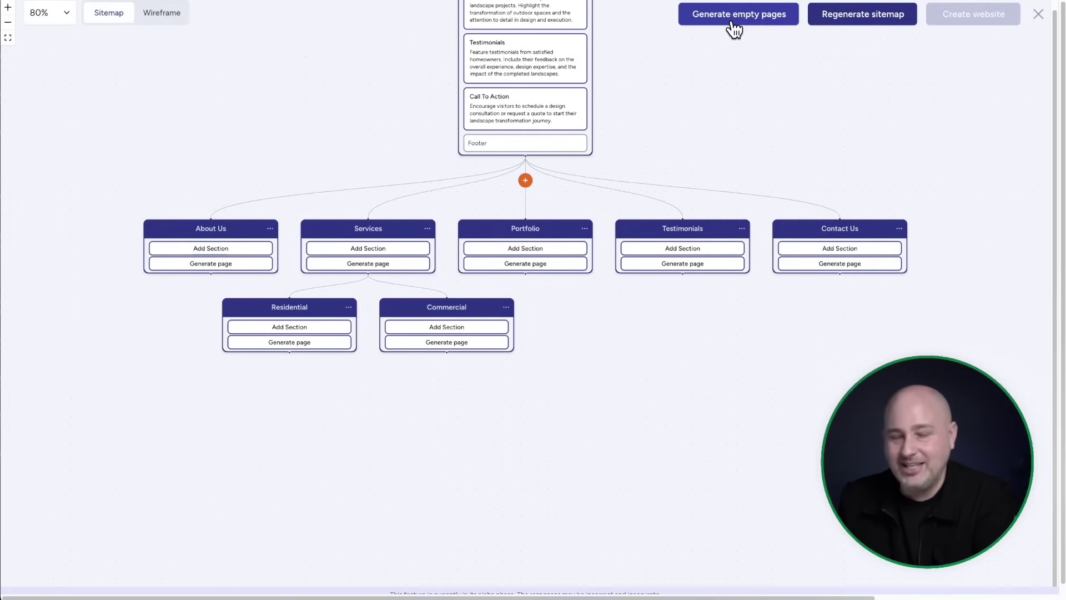
click(366, 264)
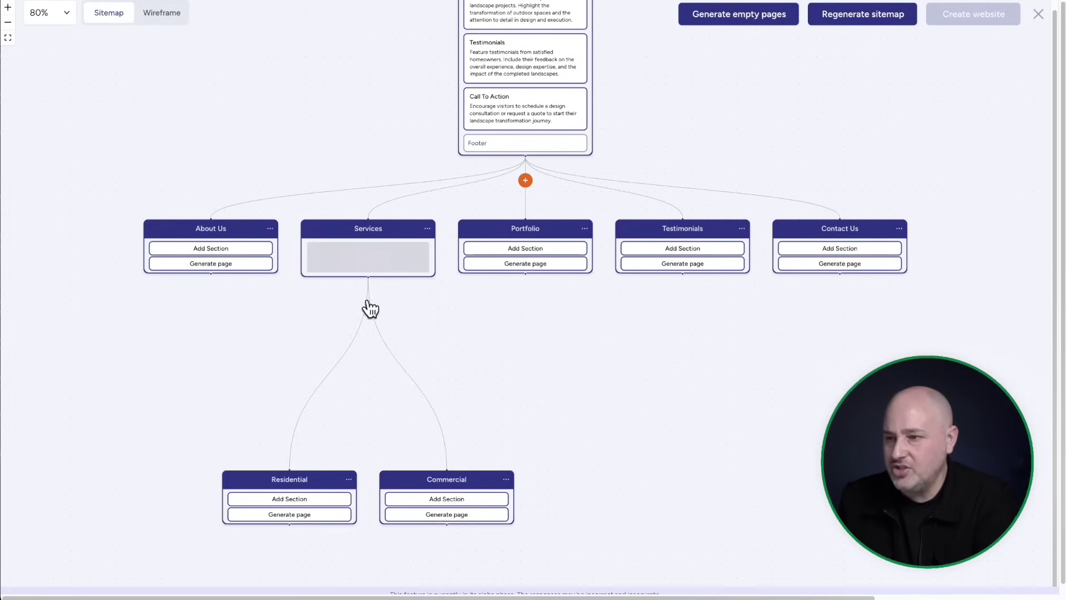
- Take a closer look at the Services page's sections and browse the section types that can be added below Features
scroll(554, 335, down, 2)
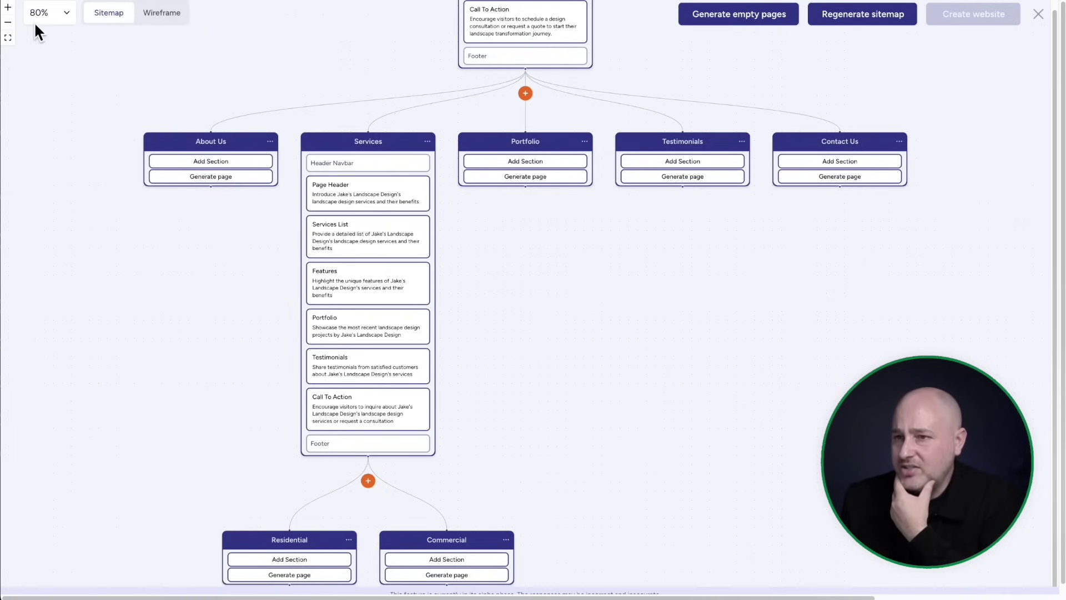
double_click(7, 8)
drag(97, 266, 289, 256)
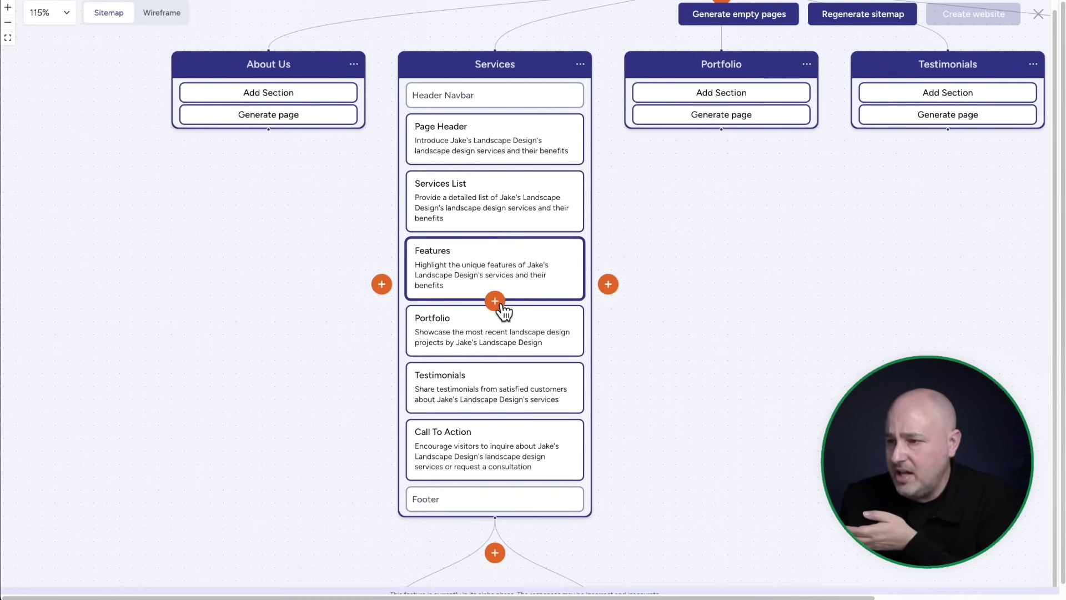
click(499, 303)
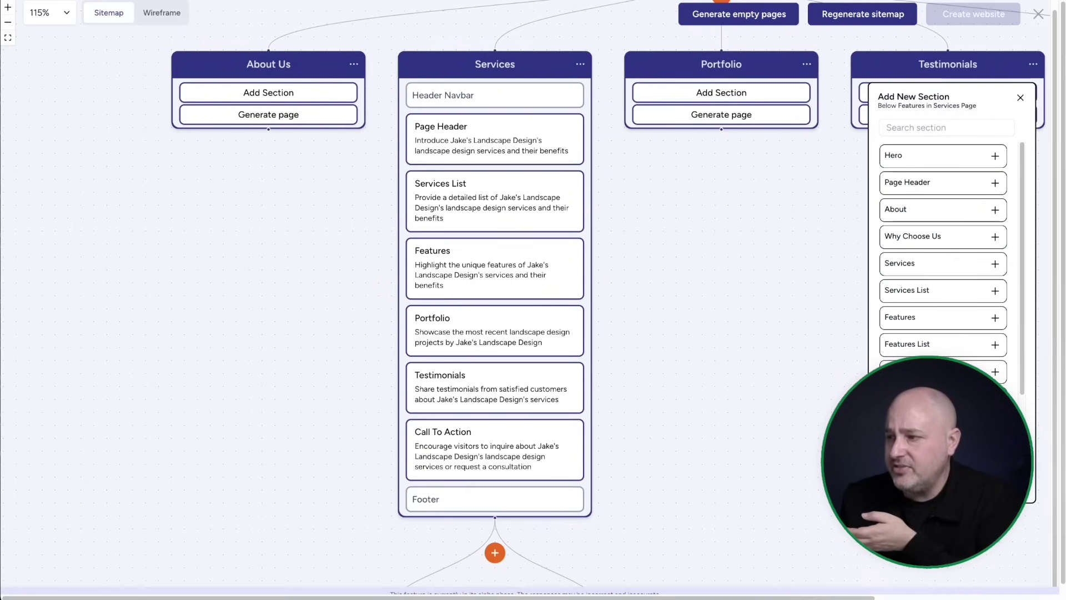
scroll(937, 252, down, 3)
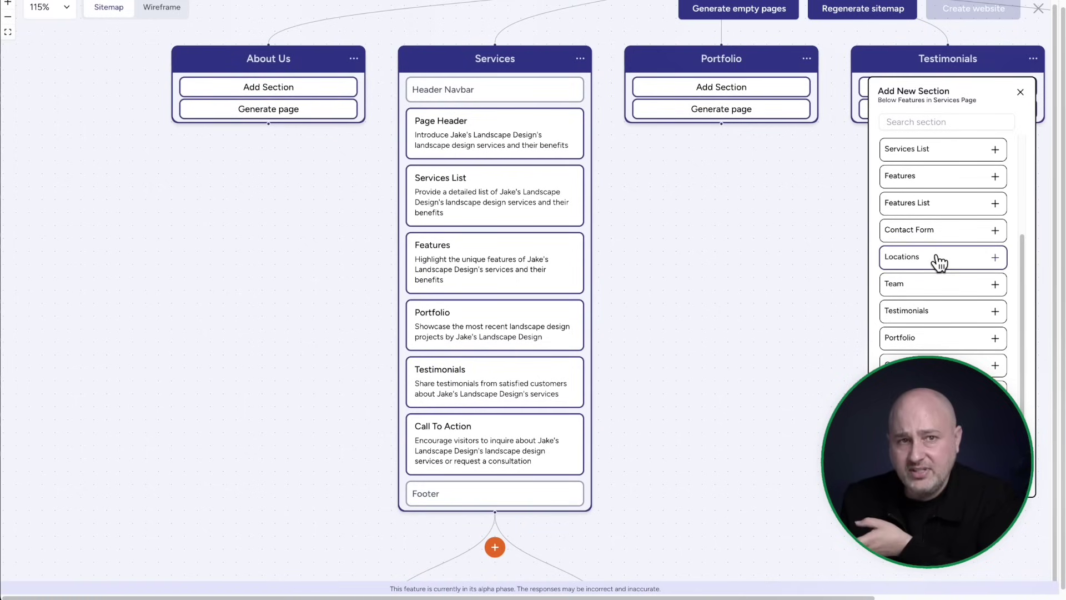
mouse_move(431, 271)
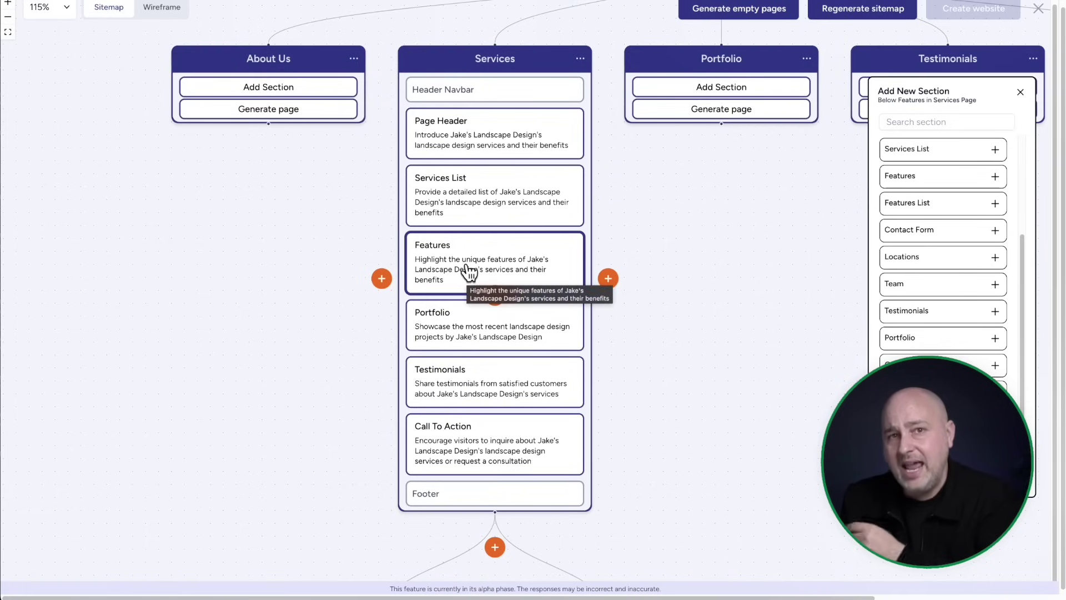
click(1021, 92)
- Review the Services page in the wireframe view from header to footer and look at its page header layout options
click(164, 19)
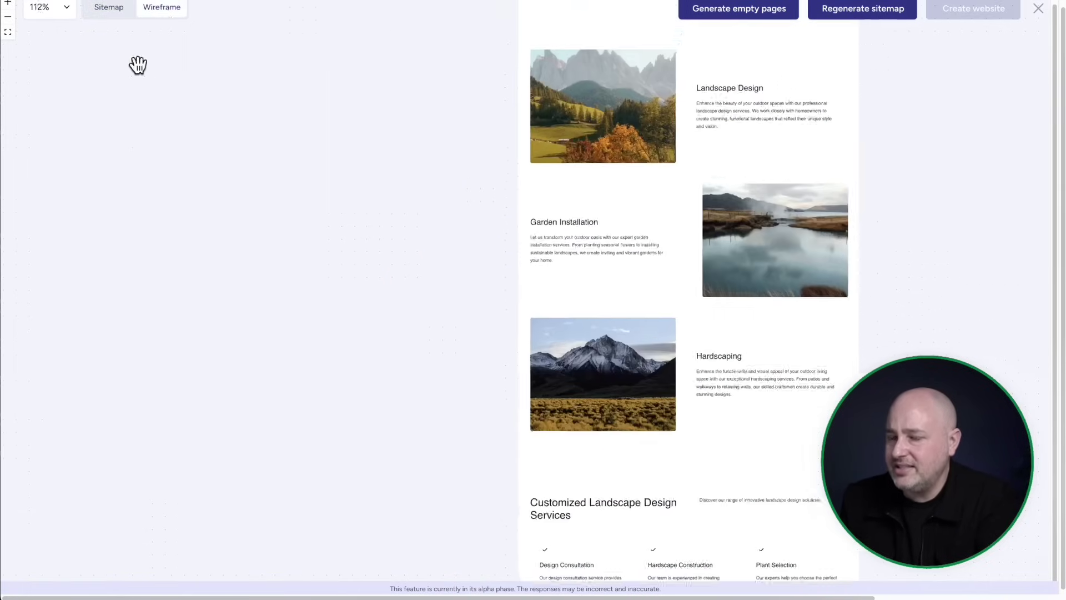
drag(852, 318, 200, 231)
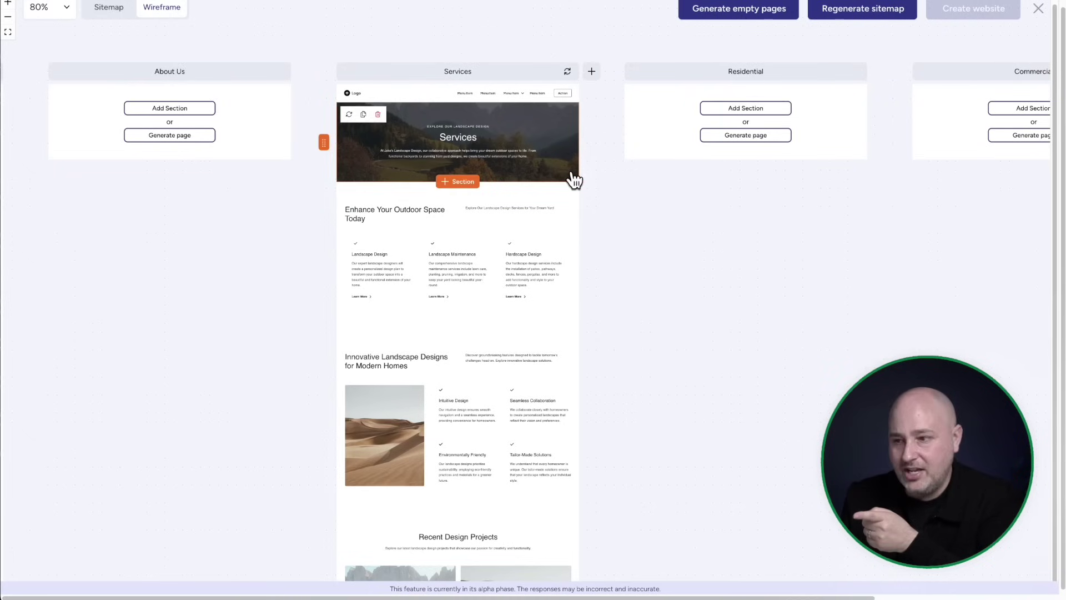
scroll(642, 254, down, 10)
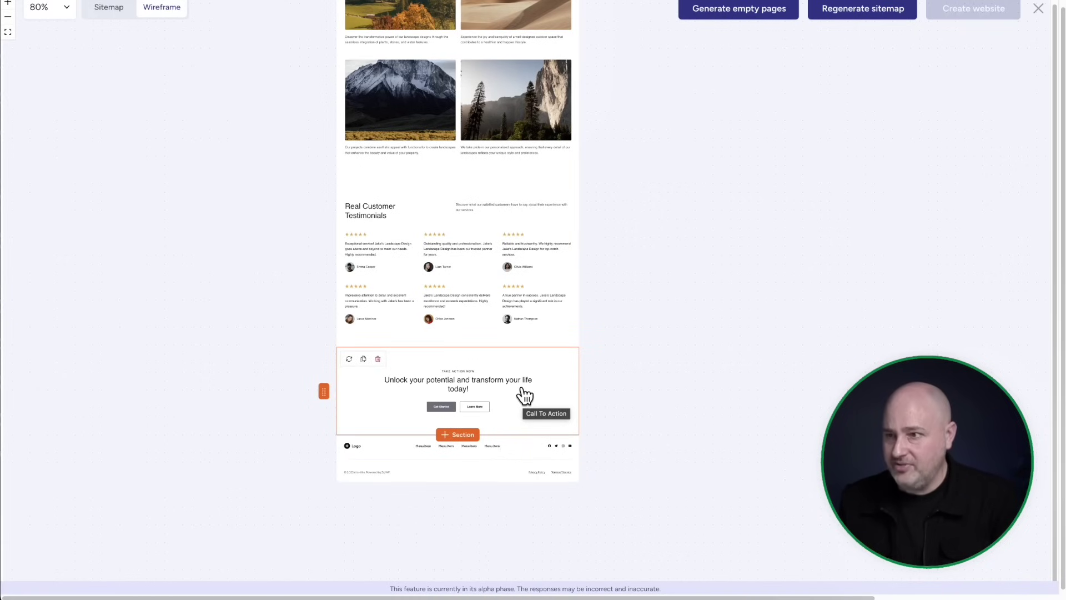
scroll(525, 395, up, 8)
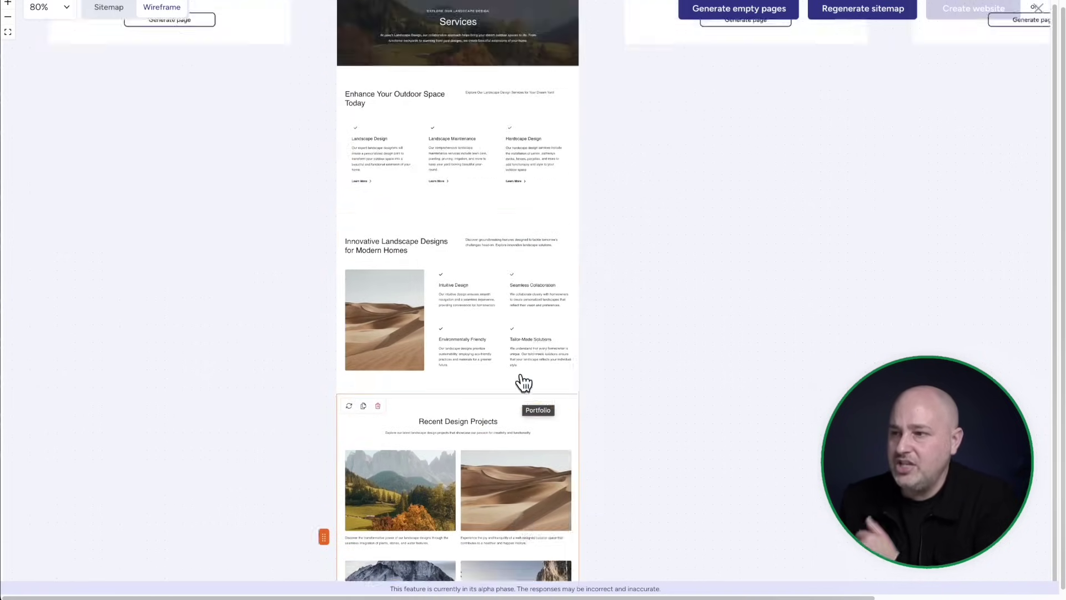
scroll(524, 376, up, 3)
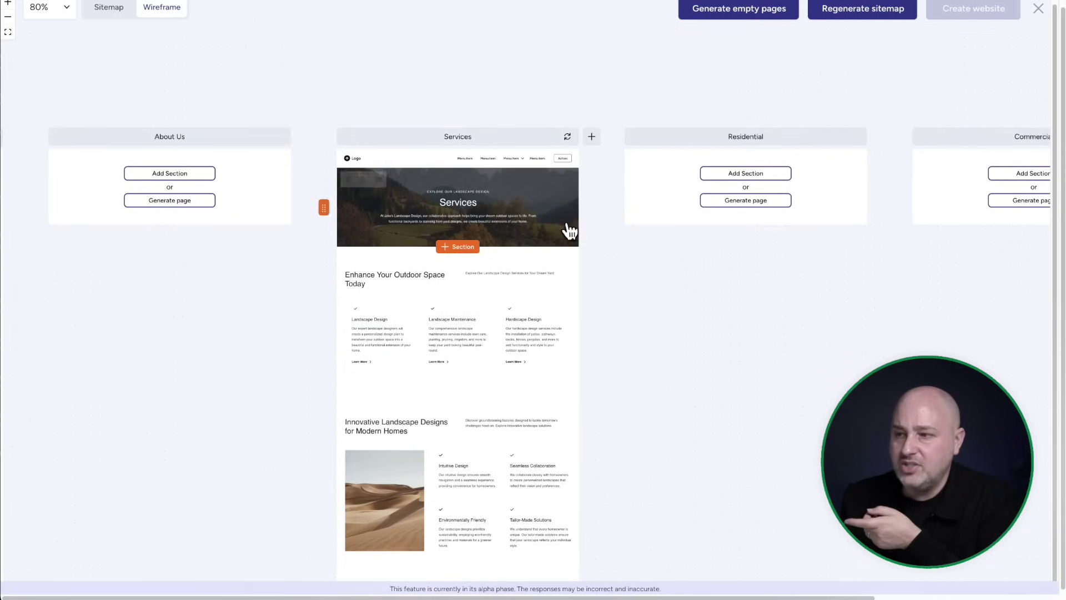
click(471, 214)
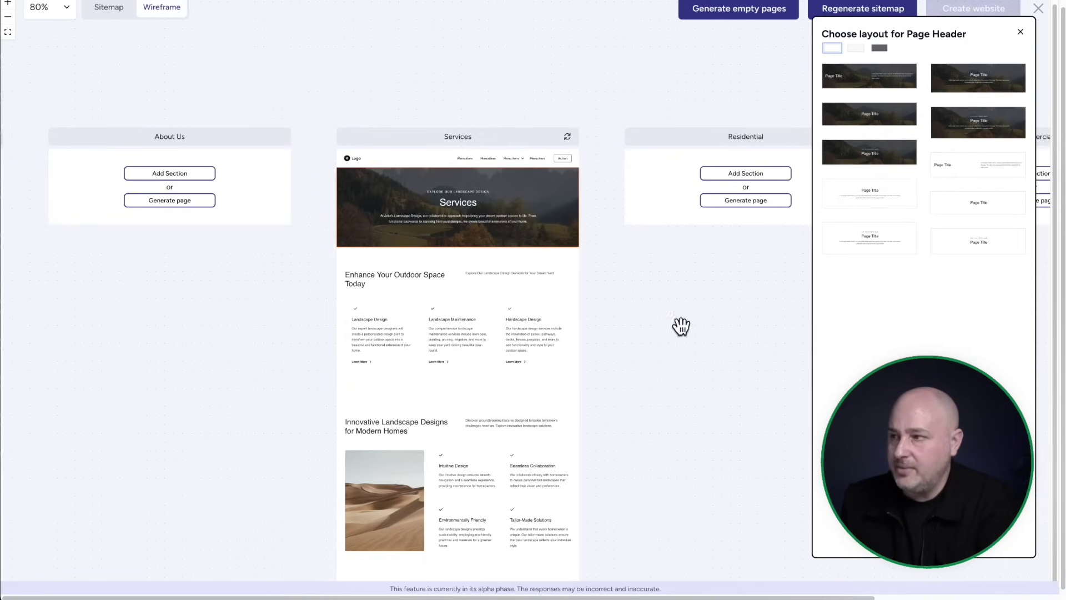
click(1021, 33)
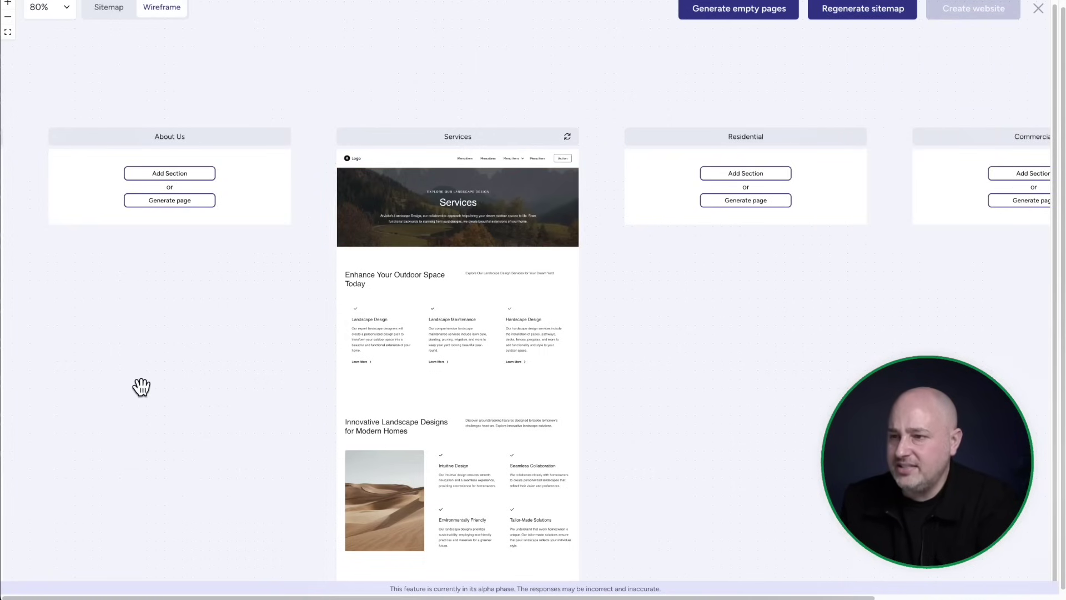
- Preview the home page's About section in the dark background colour scheme and leave the layout chooser
drag(140, 385, 573, 319)
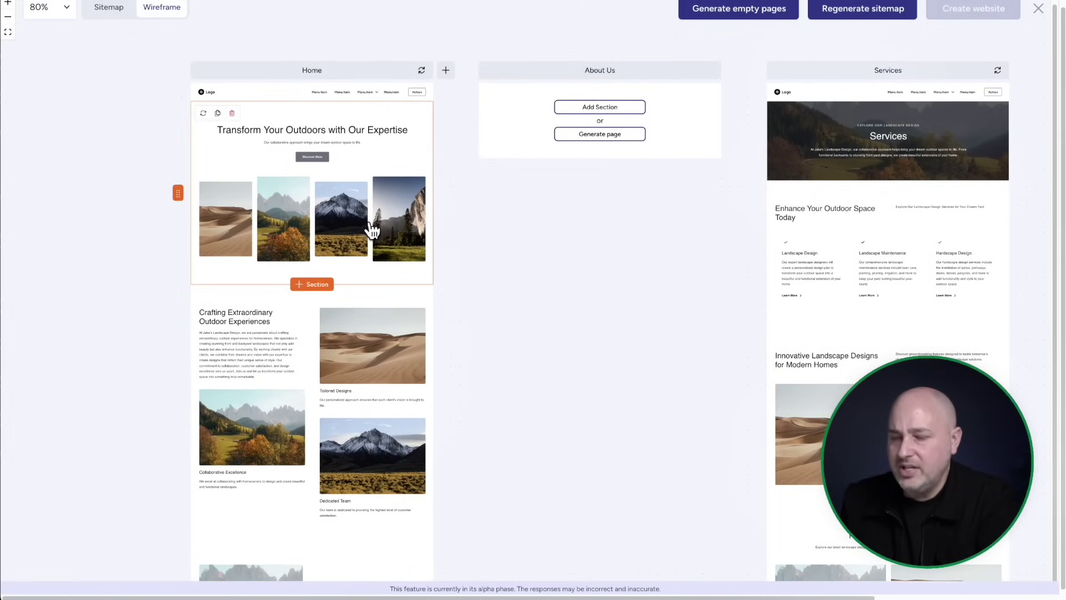
scroll(349, 367, down, 5)
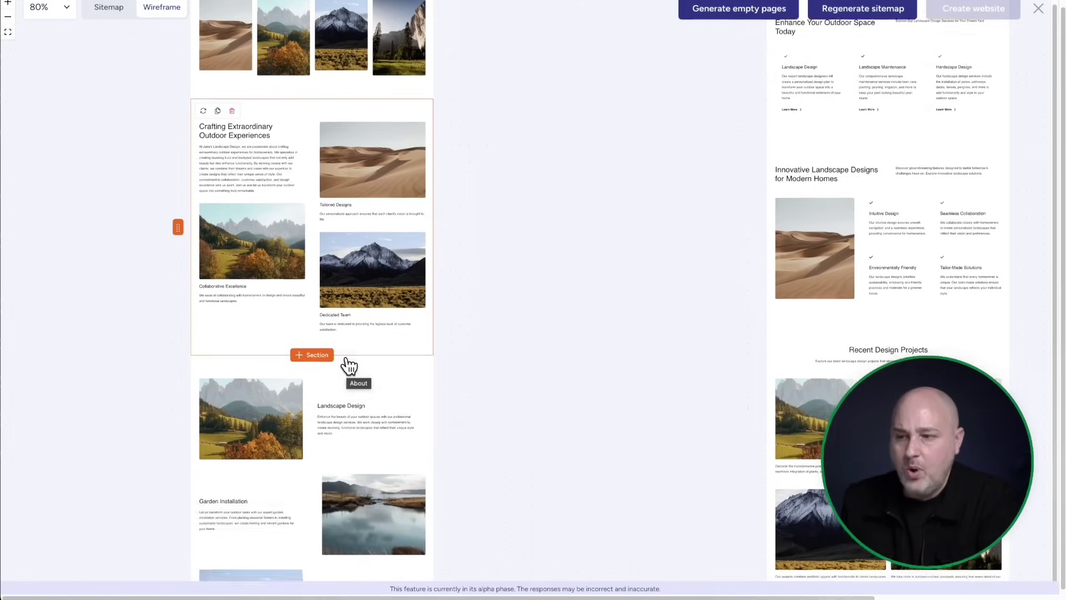
scroll(351, 405, up, 6)
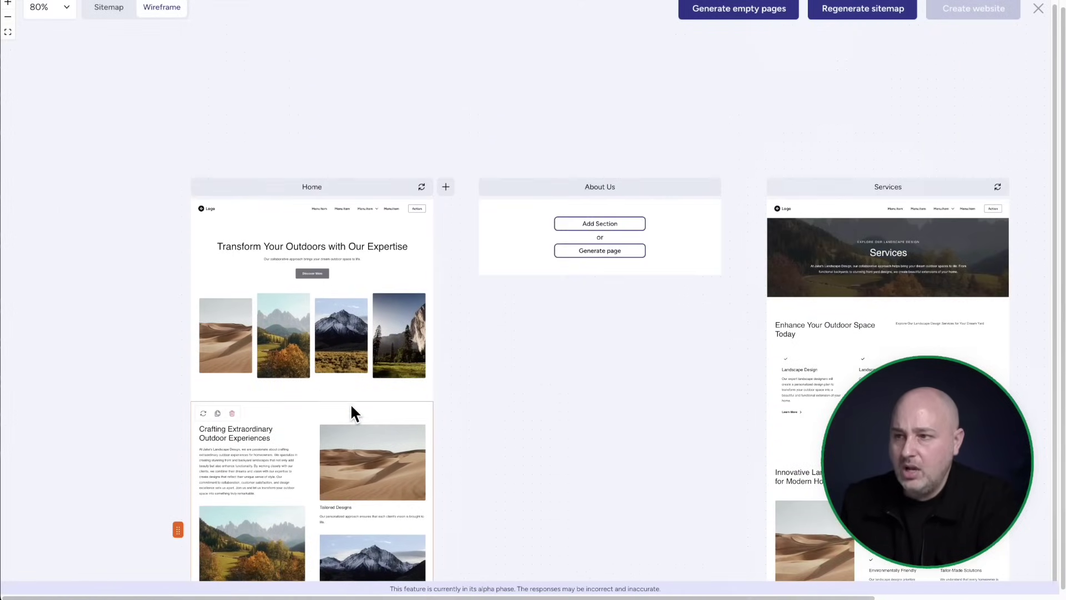
scroll(351, 397, down, 2)
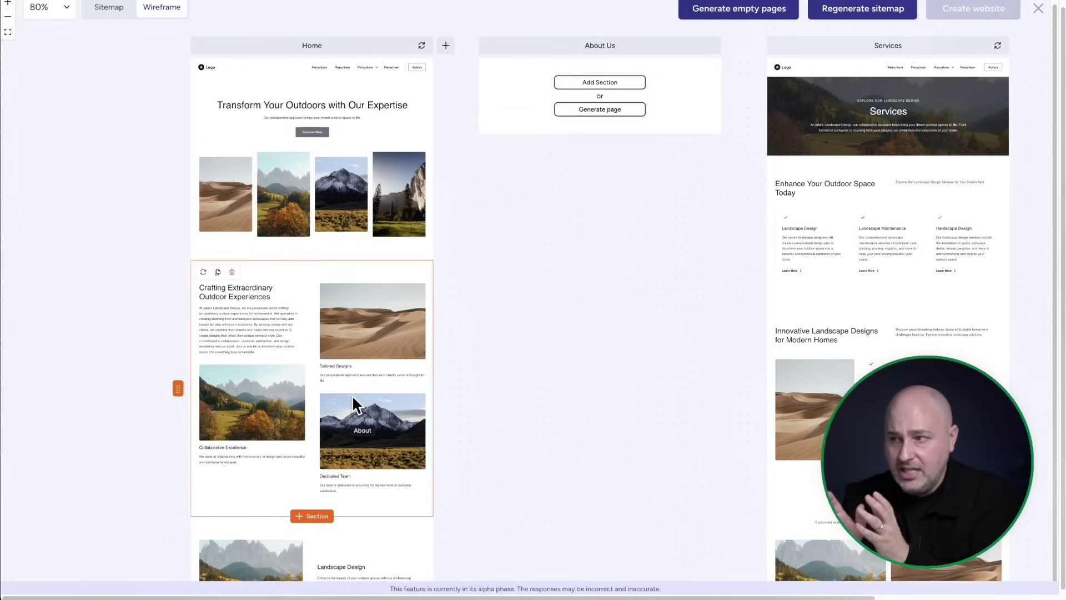
click(289, 337)
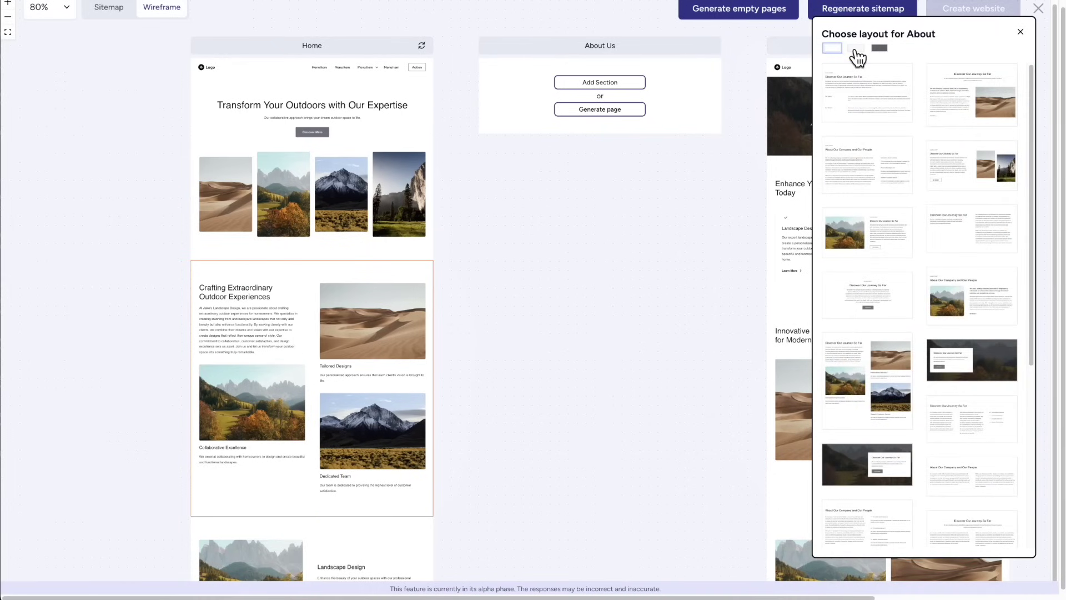
click(856, 49)
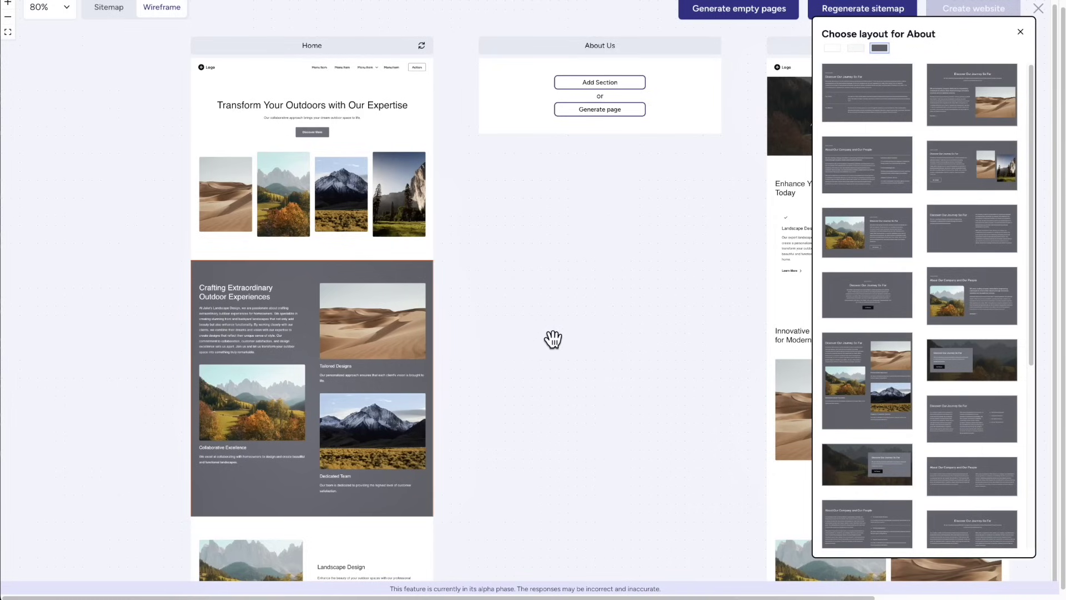
click(1022, 35)
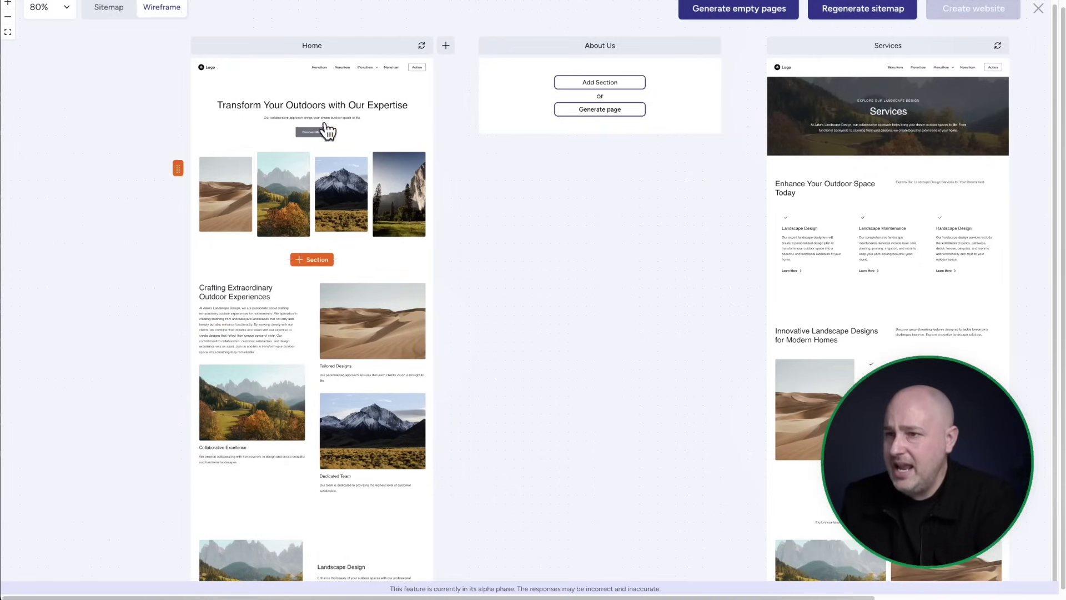
- Return to the sitemap view and generate the sections for all remaining empty pages
click(122, 13)
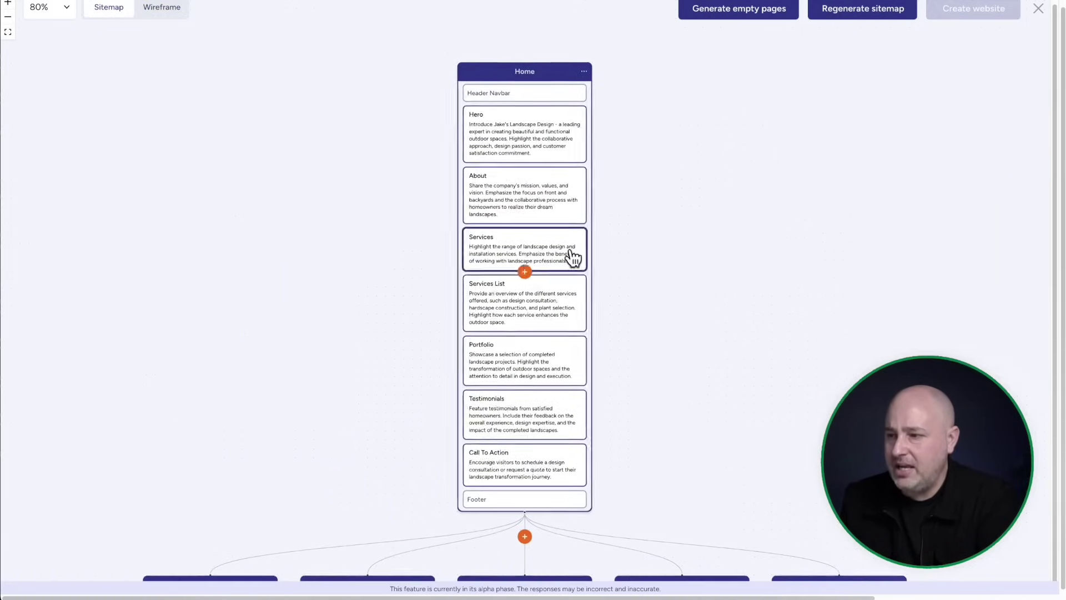
scroll(588, 252, down, 3)
scroll(604, 250, down, 4)
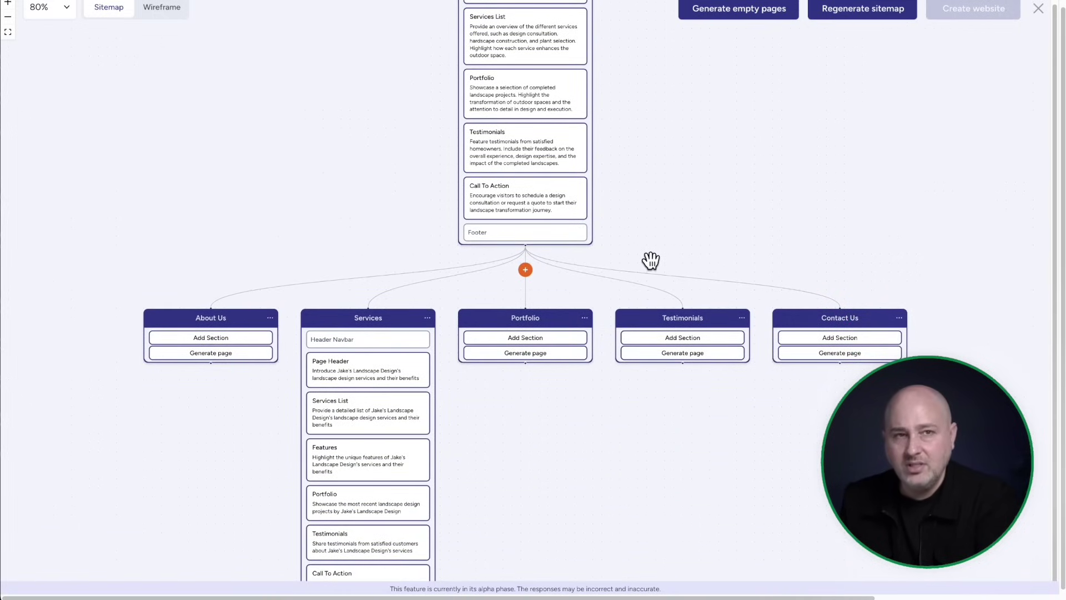
scroll(651, 260, down, 3)
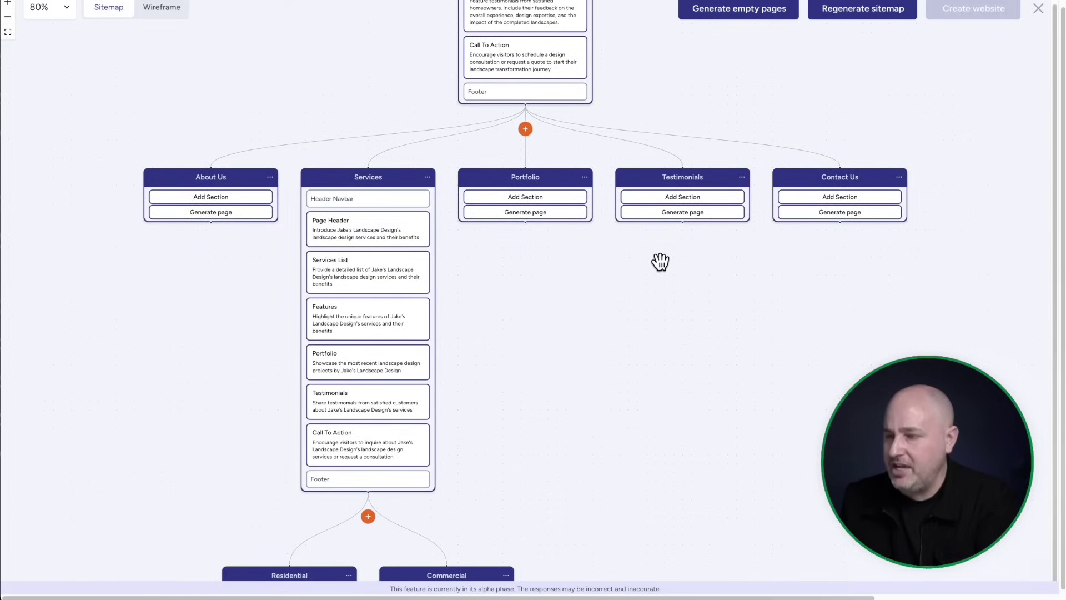
scroll(775, 104, up, 2)
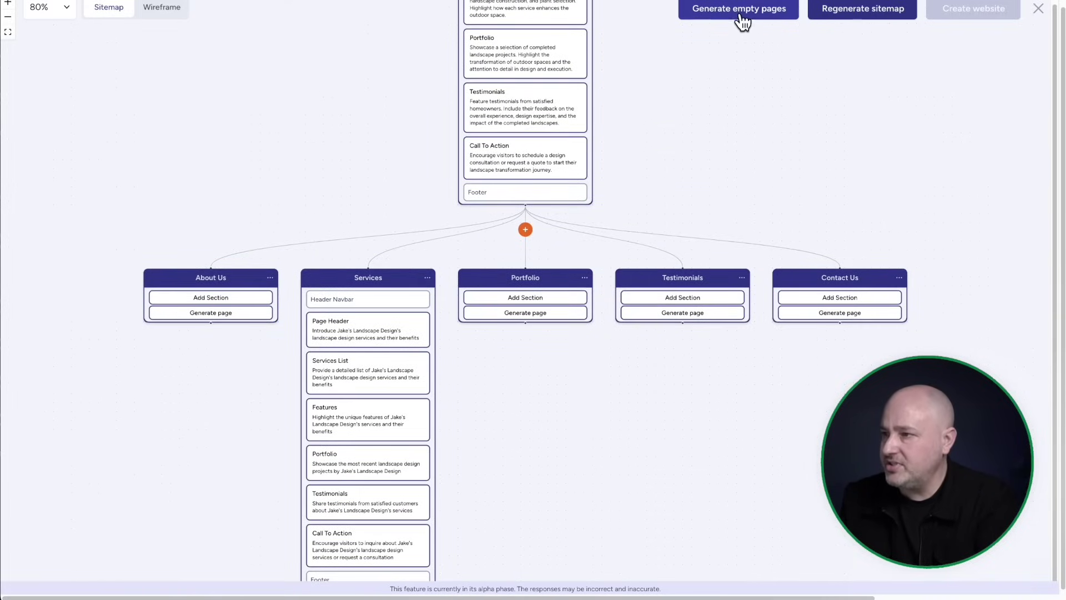
click(739, 16)
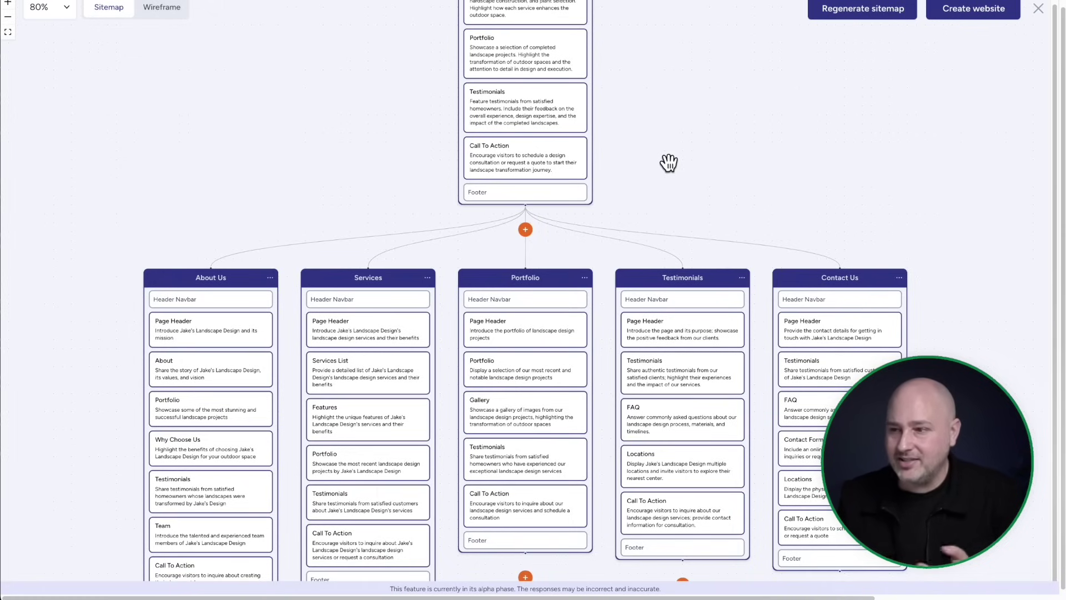
- Review the generated sections of all sitemap pages, including Residential and Commercial, and look at the Commercial page's options
scroll(669, 163, down, 5)
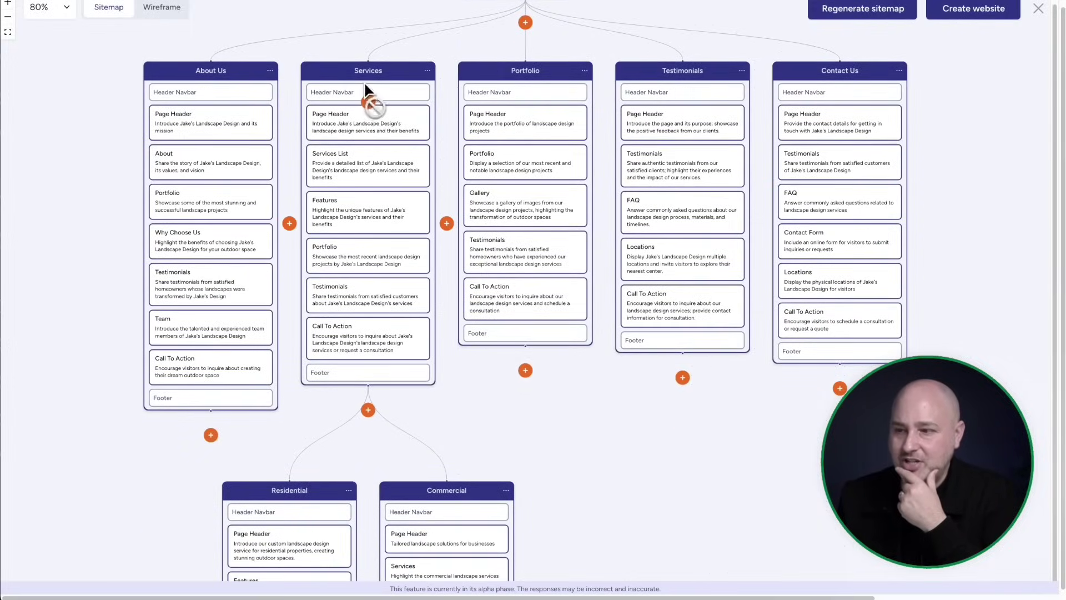
scroll(369, 300, down, 9)
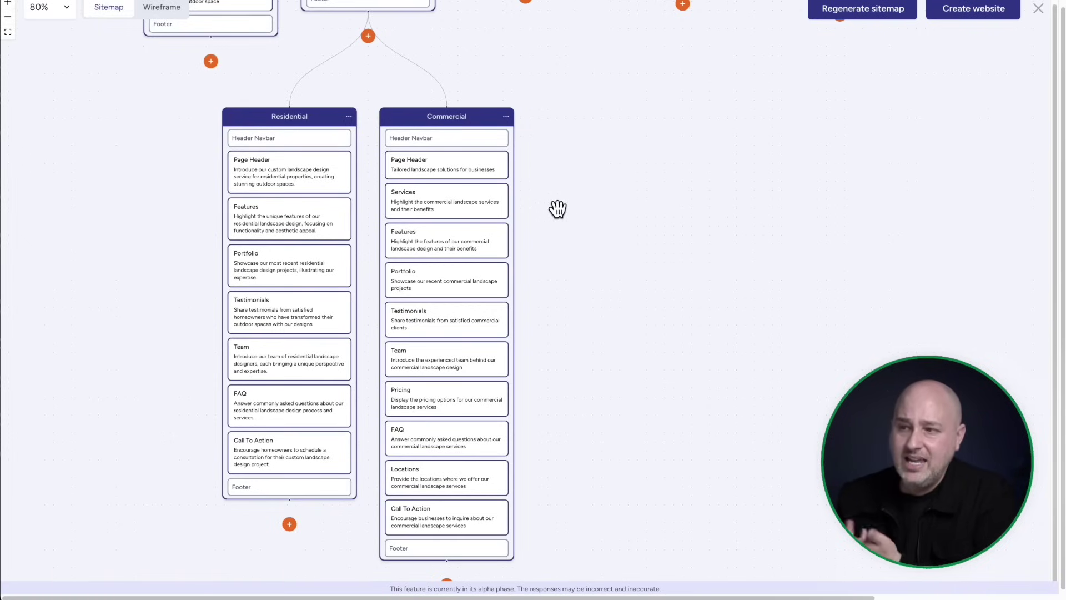
click(506, 117)
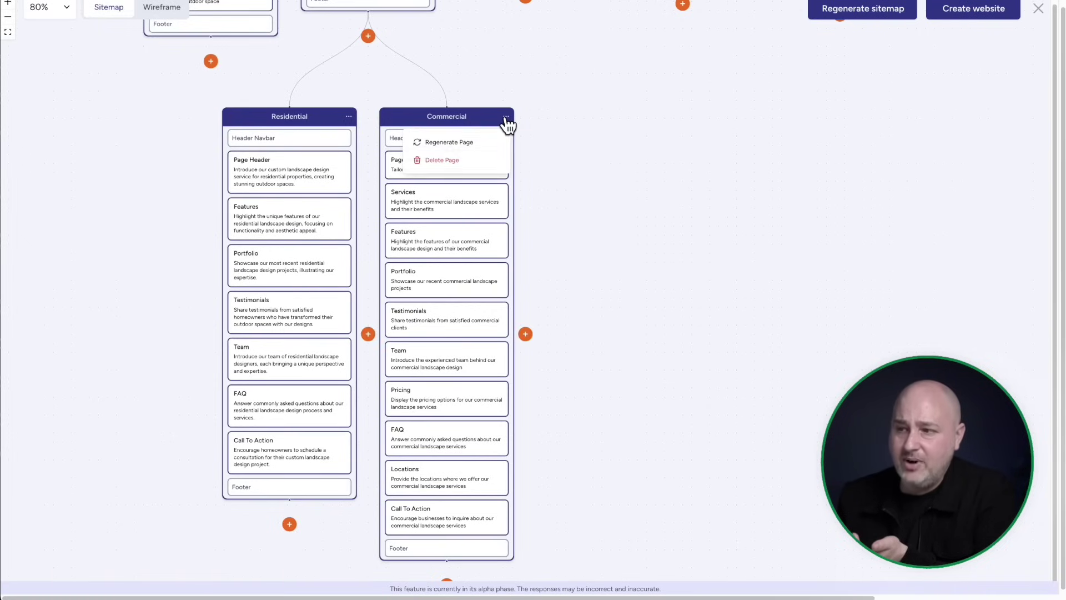
click(705, 188)
scroll(701, 191, up, 7)
scroll(698, 196, up, 1)
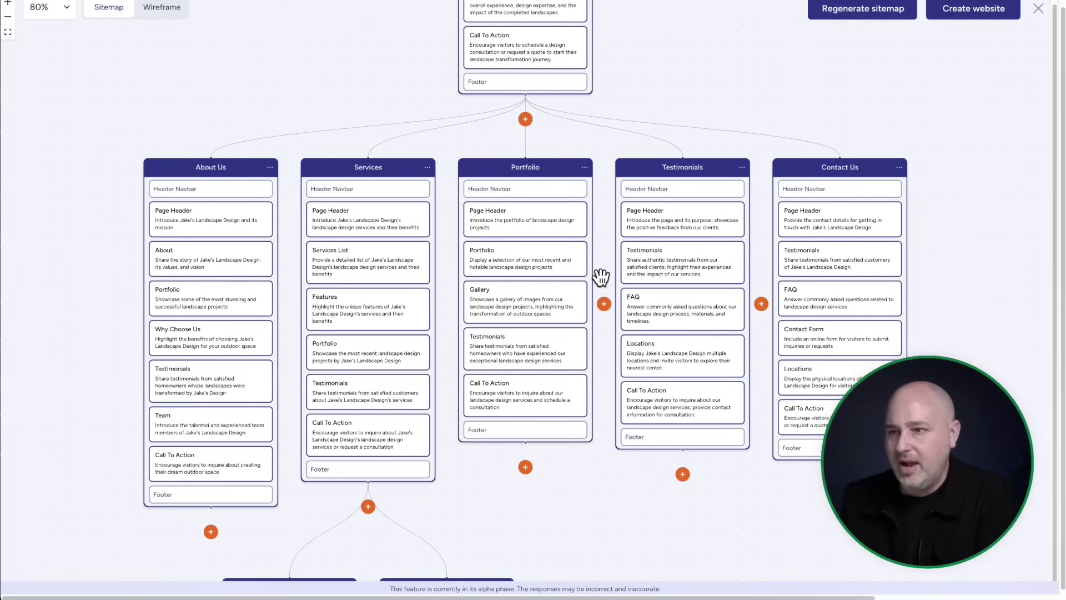
scroll(248, 201, up, 3)
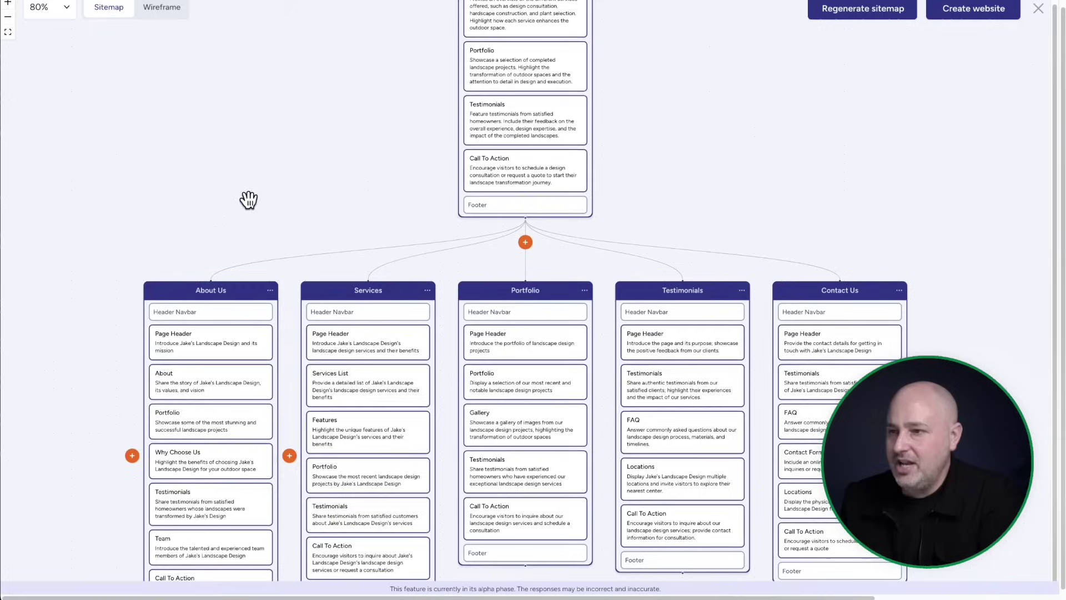
- Switch to the wireframe view, fit all pages in view and examine their generated layouts, from Home to Contact Us
click(163, 8)
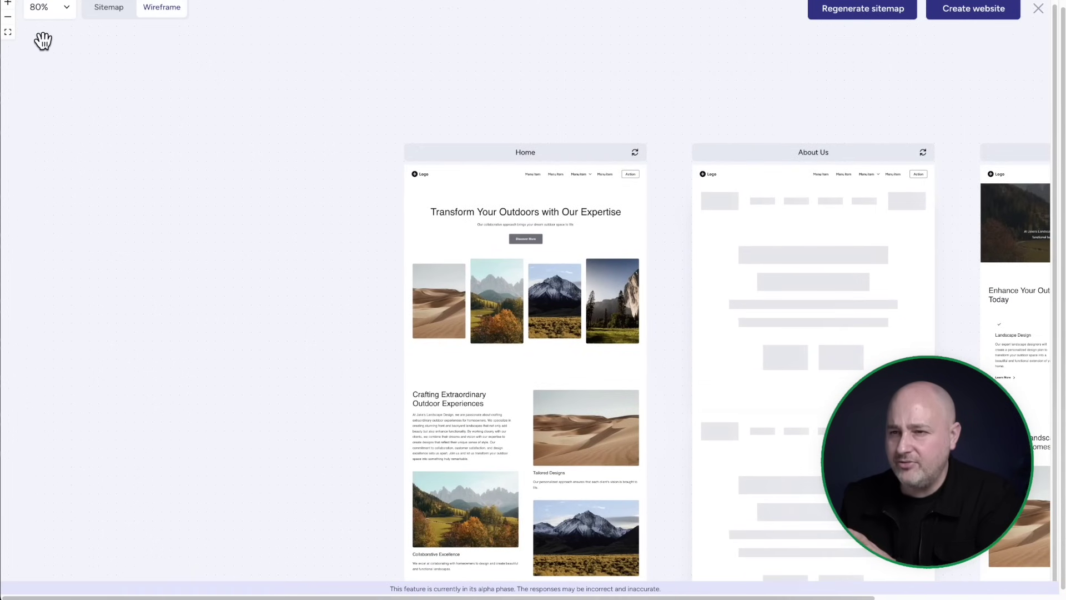
click(7, 32)
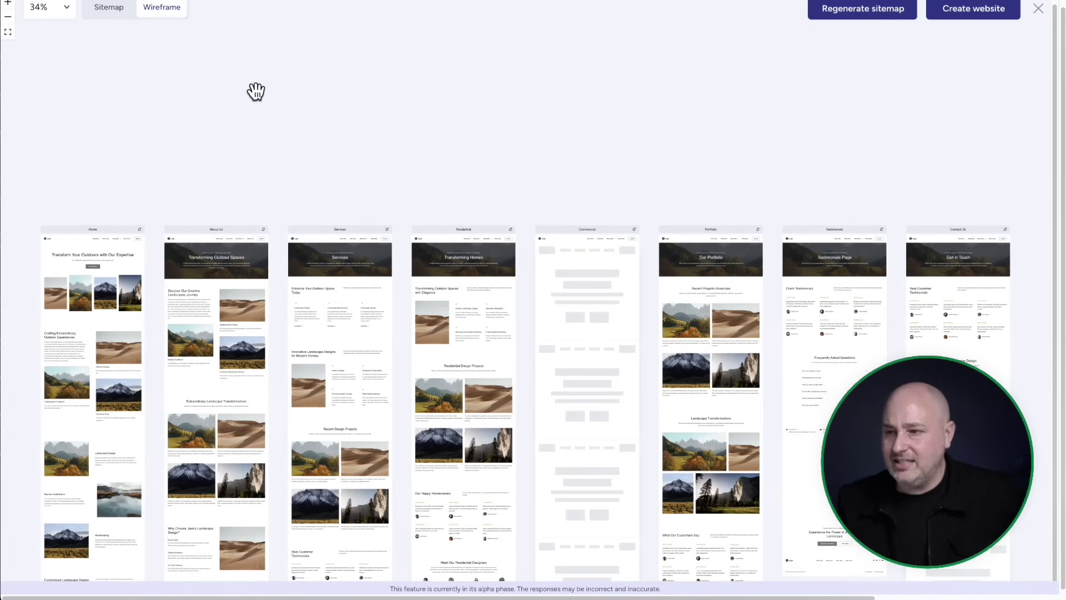
scroll(433, 97, down, 3)
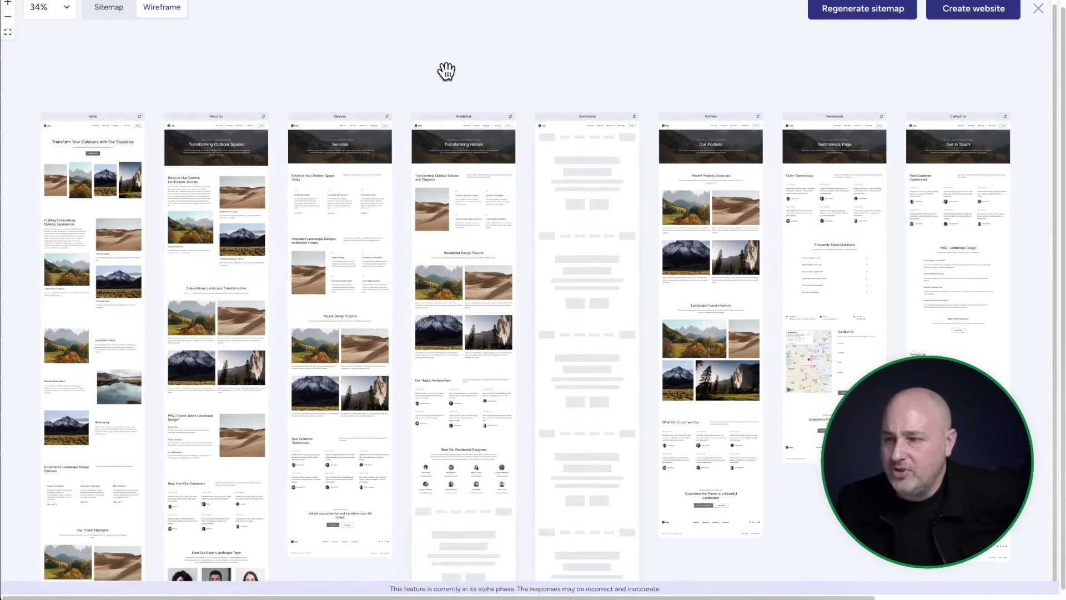
scroll(445, 72, down, 1)
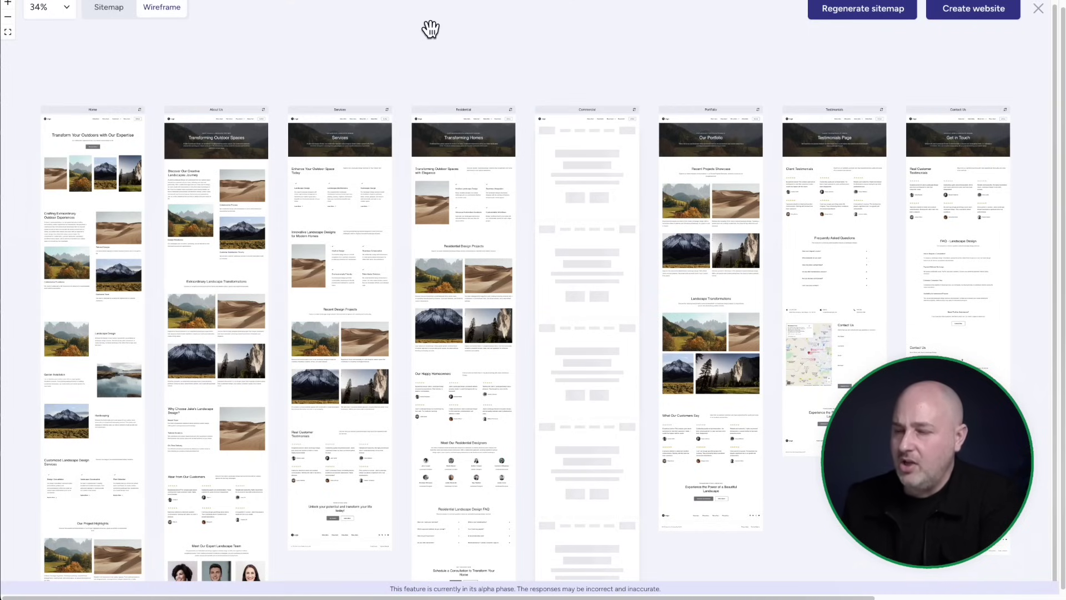
scroll(414, 50, down, 2)
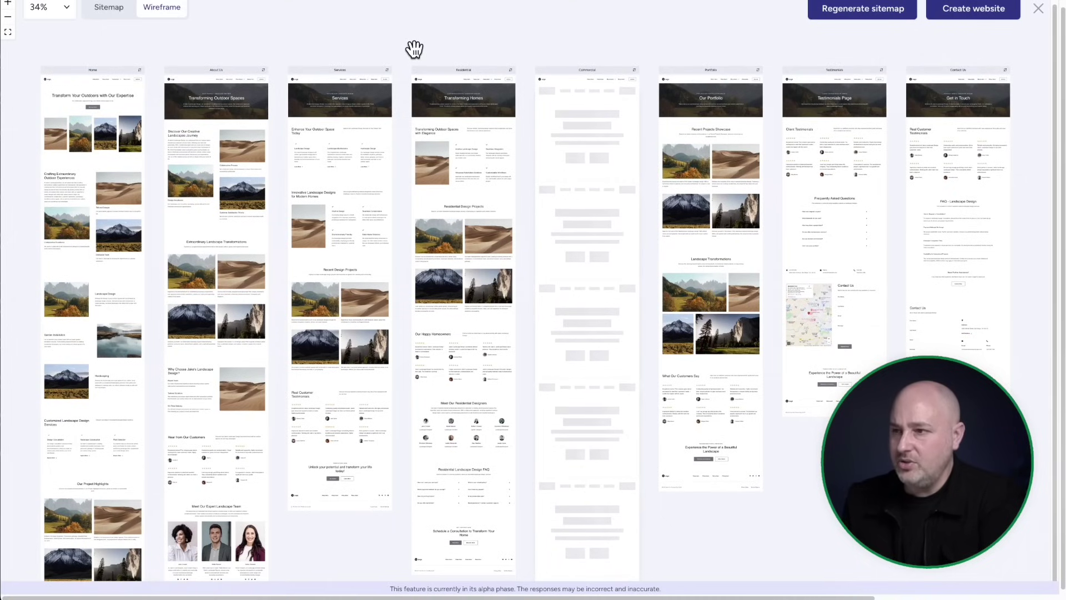
scroll(152, 43, up, 2)
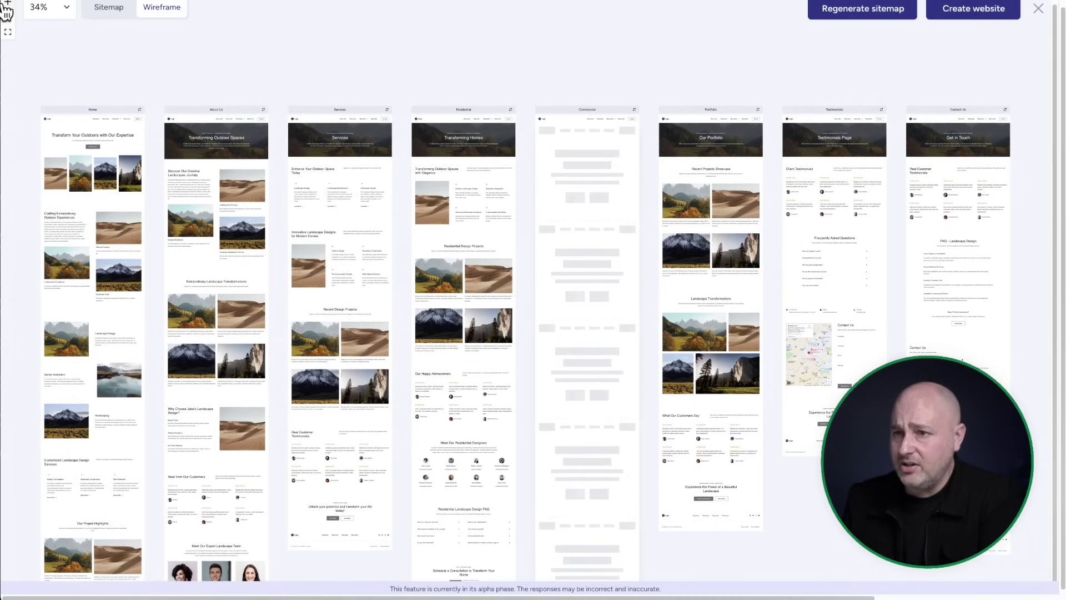
click(7, 3)
click(8, 3)
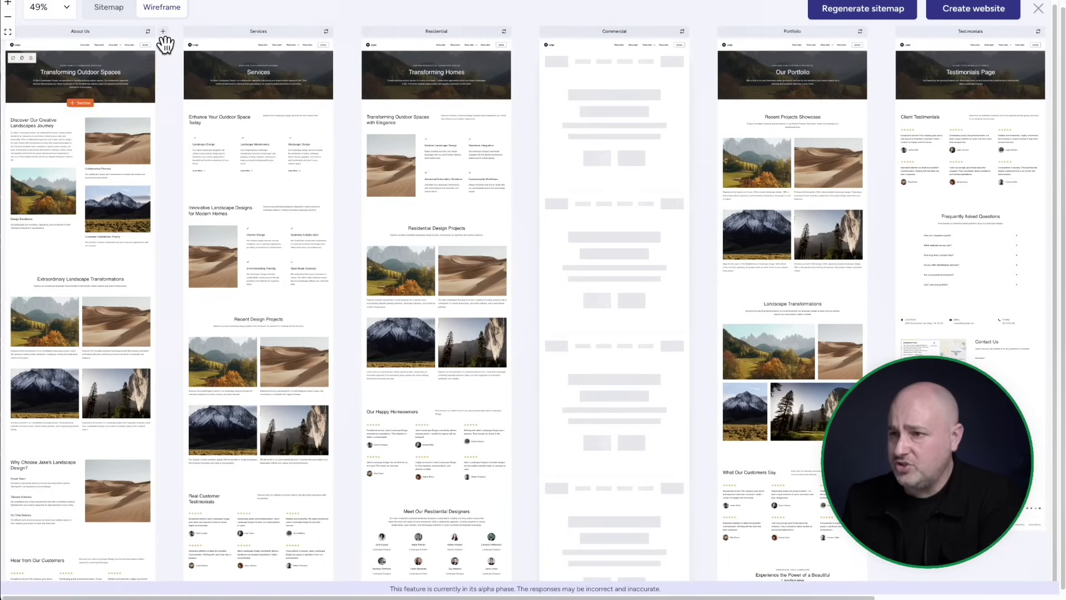
drag(234, 22, 562, 39)
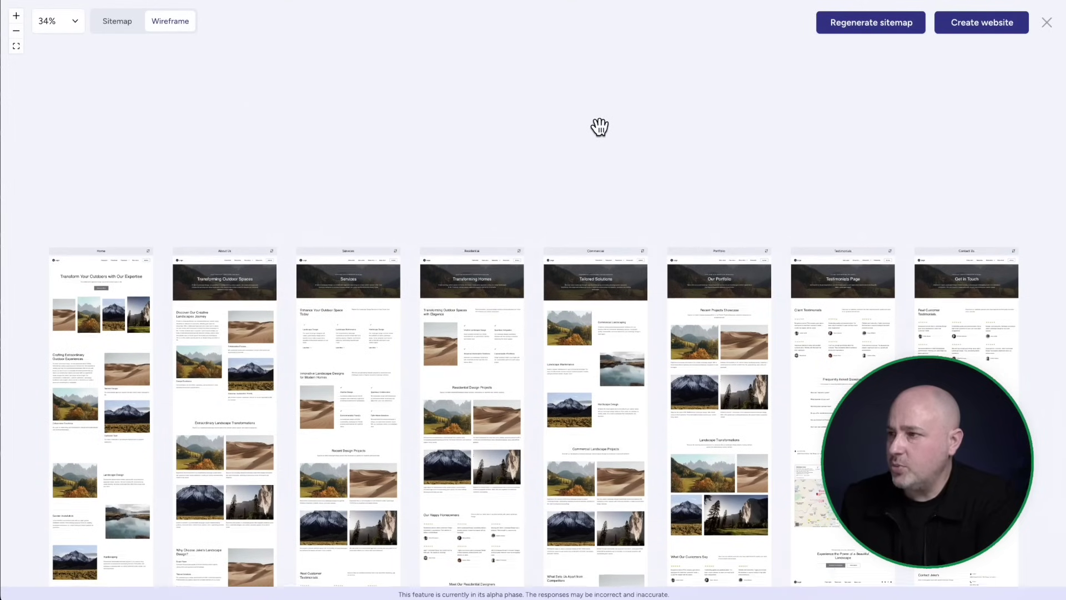
scroll(599, 127, down, 3)
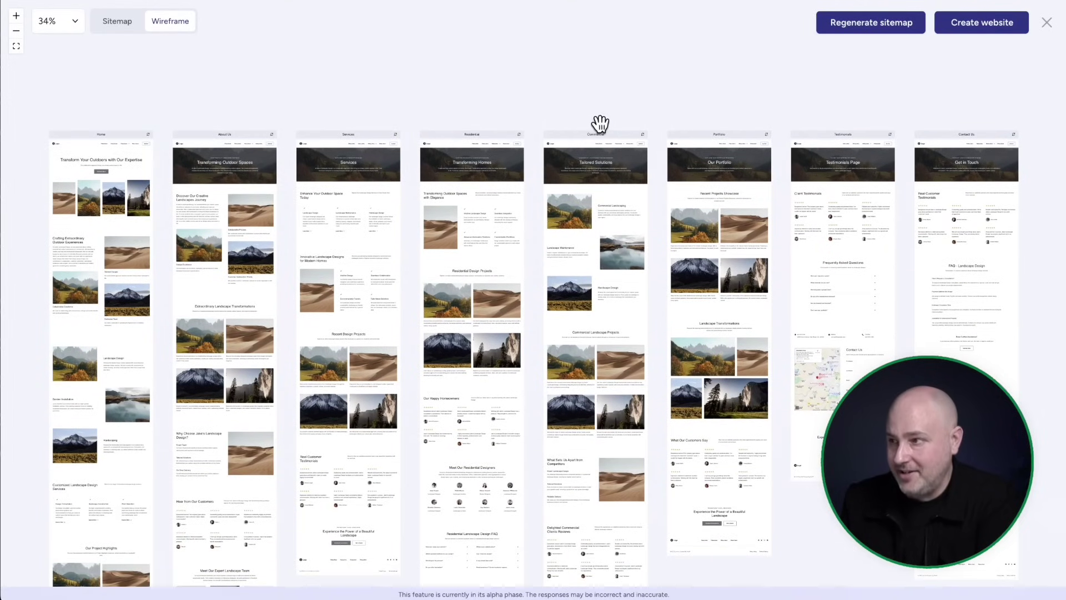
- Create the website from the finished sitemap and wireframes and open the resulting site
click(982, 25)
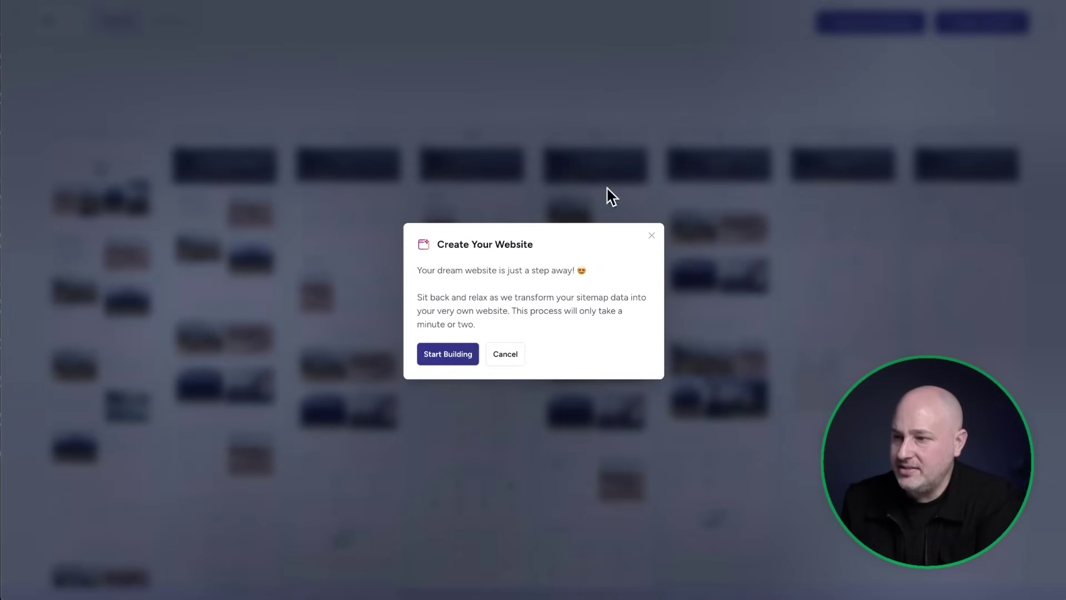
click(447, 358)
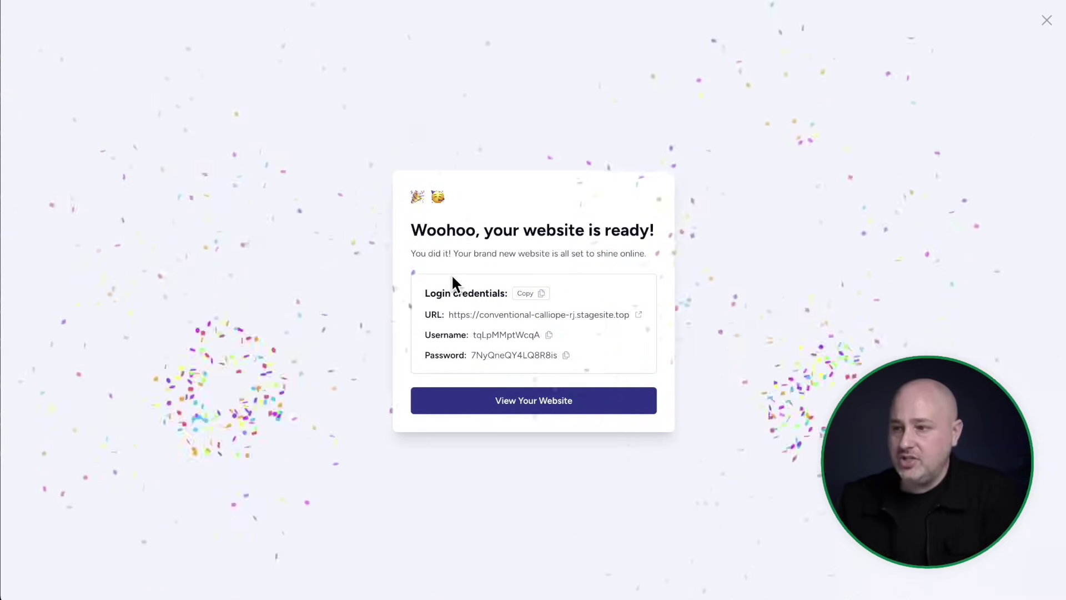
click(538, 406)
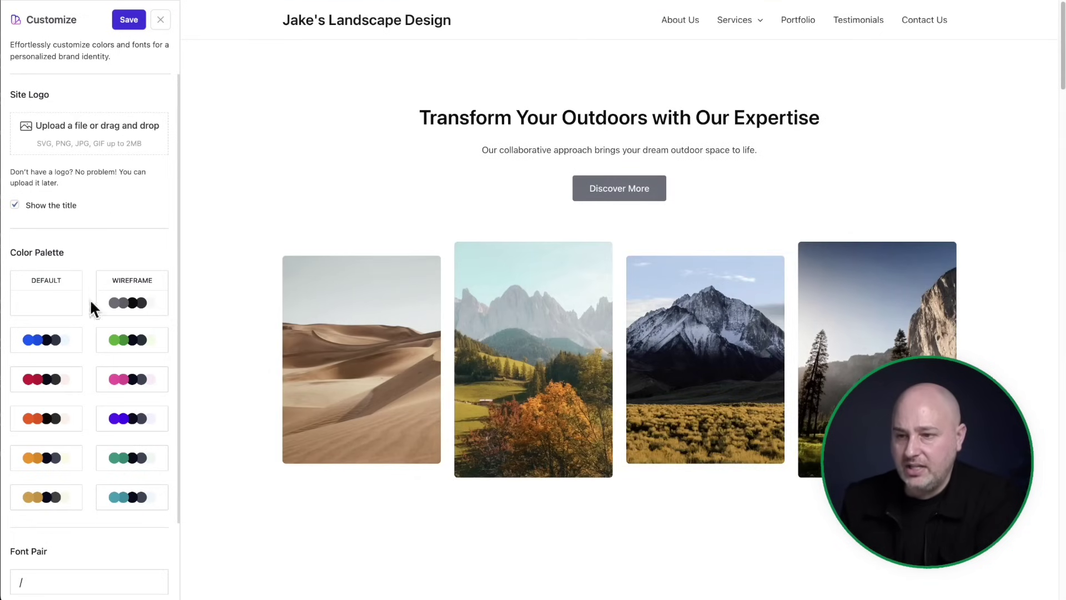
- Try the orange, gold, purple and light green colour palettes on the site, and apply the teal-green palette
click(51, 429)
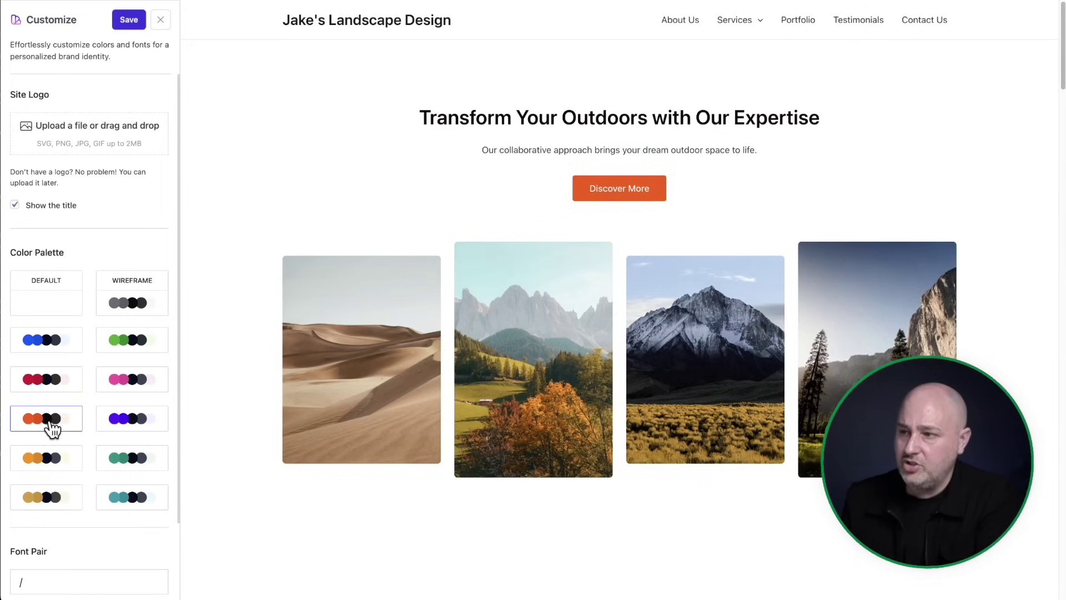
click(49, 461)
click(55, 499)
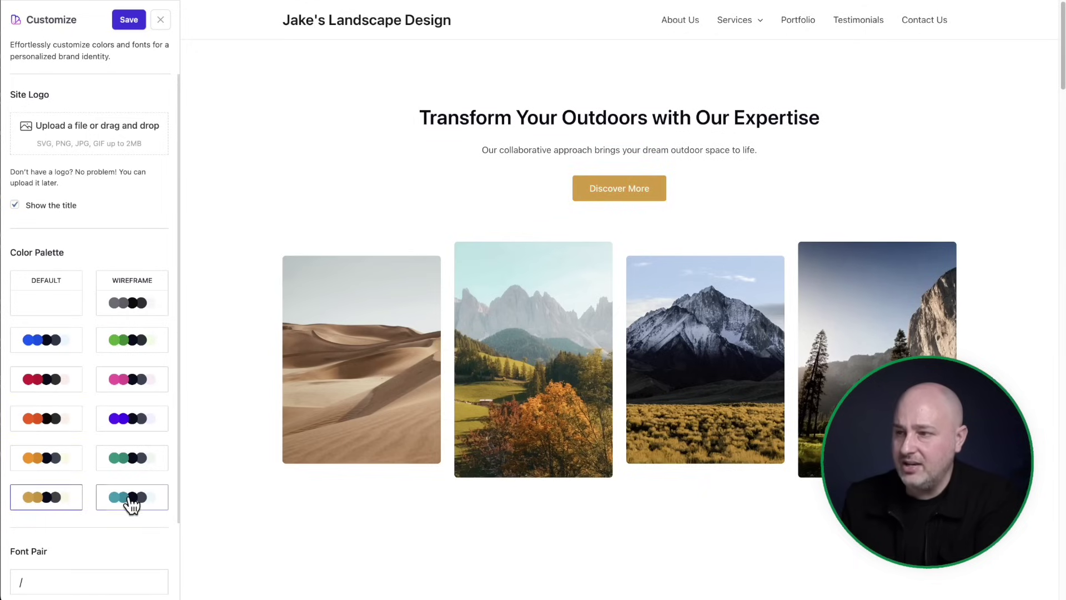
click(131, 498)
click(136, 465)
click(138, 420)
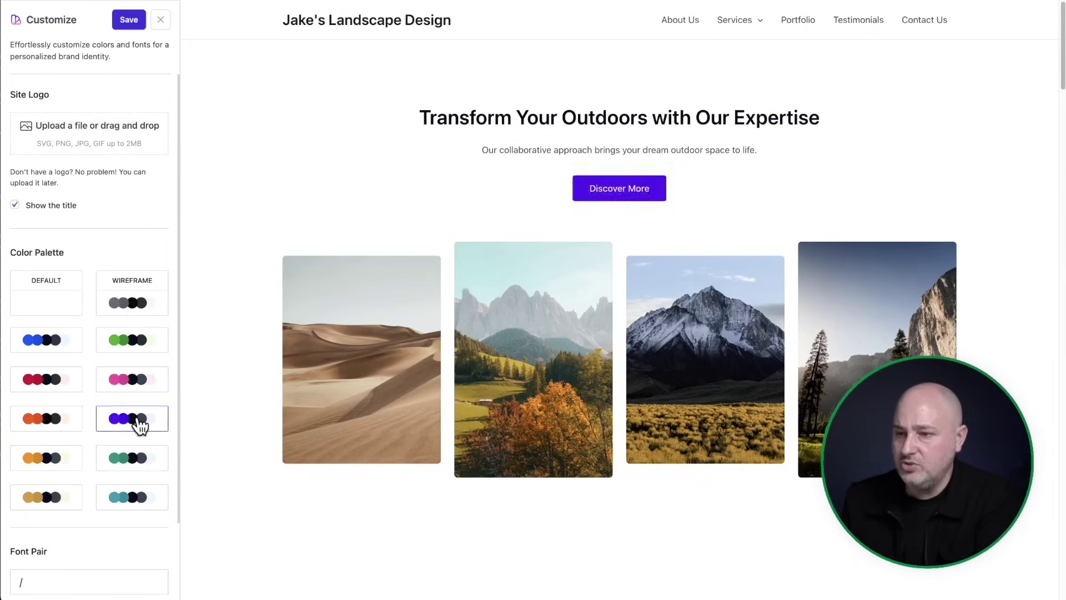
click(143, 349)
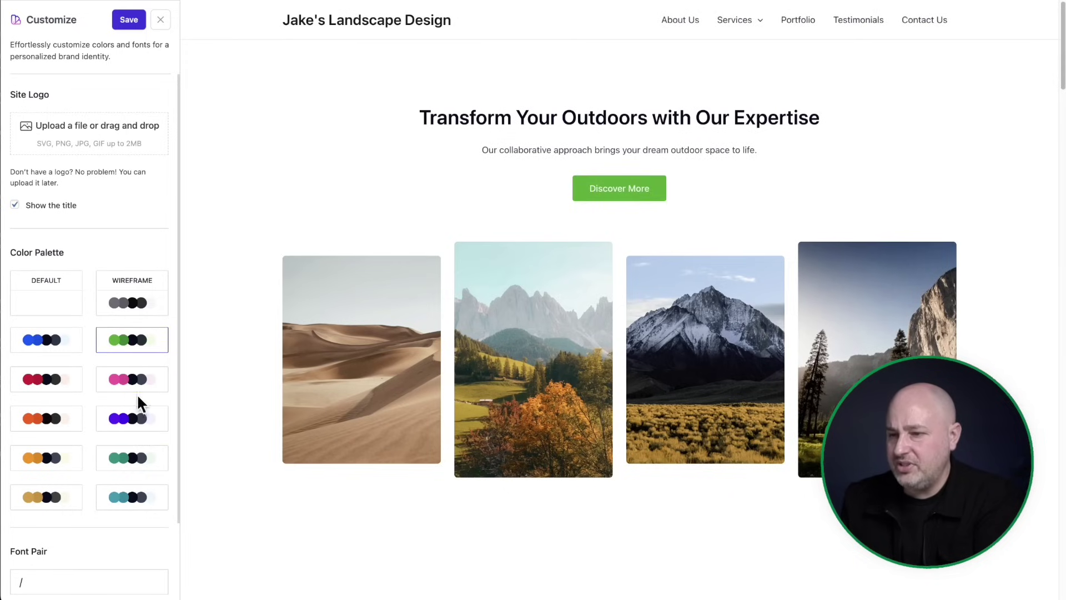
click(126, 466)
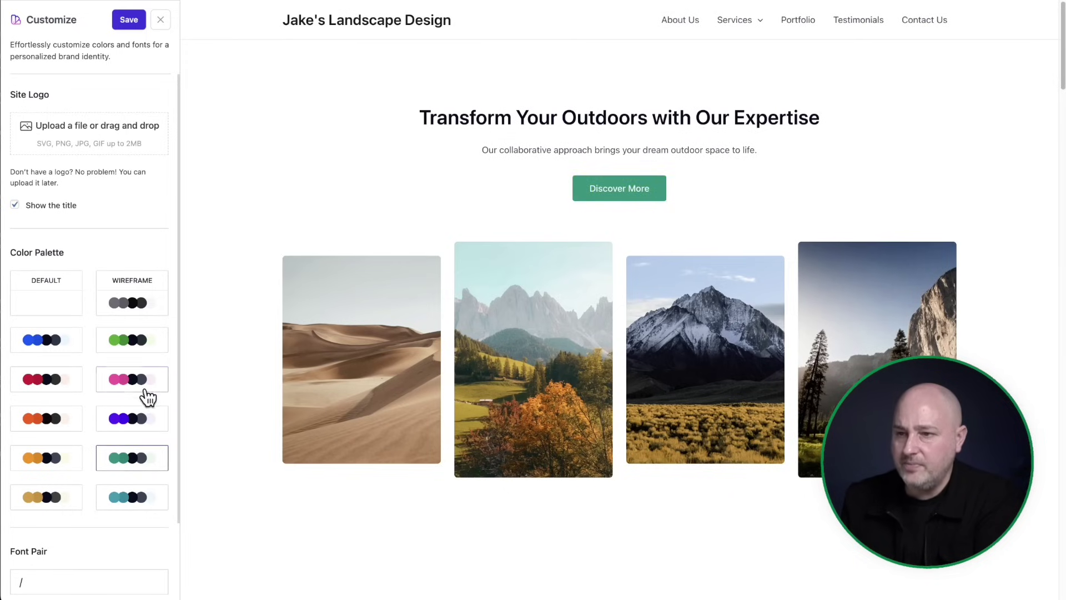
scroll(105, 228, down, 1)
scroll(104, 219, up, 1)
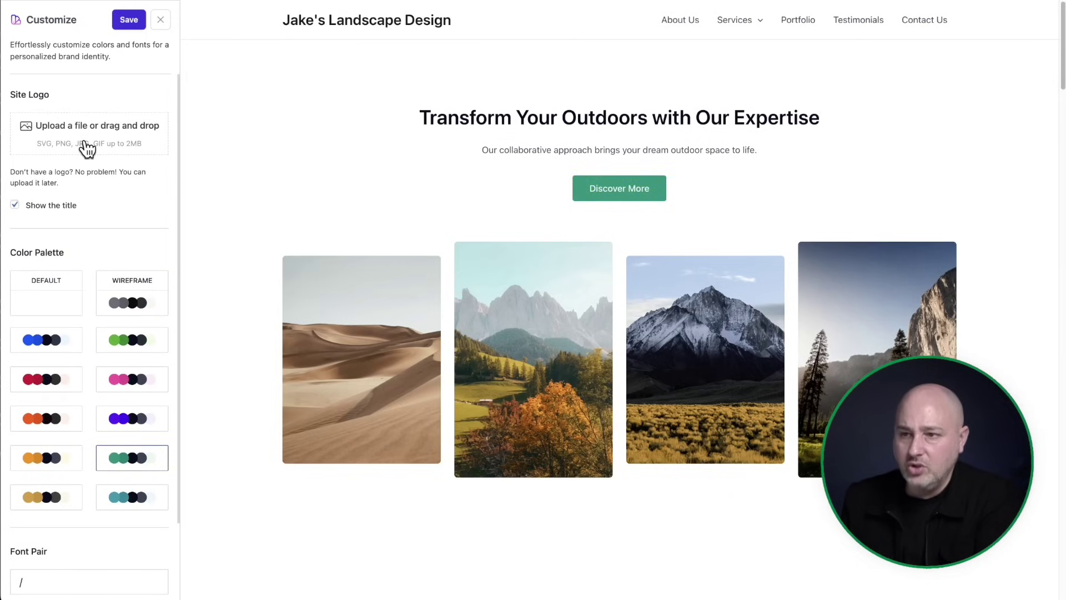
- Compare several font pairs on the site and apply the serif-heading pair that is second in the second row
scroll(78, 233, down, 2)
click(67, 530)
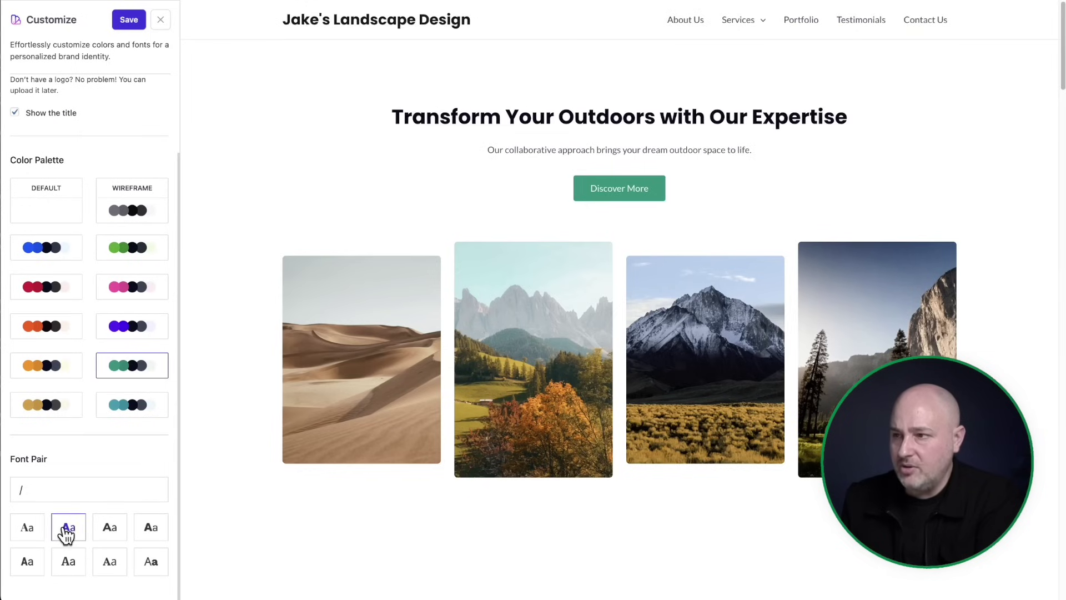
click(104, 534)
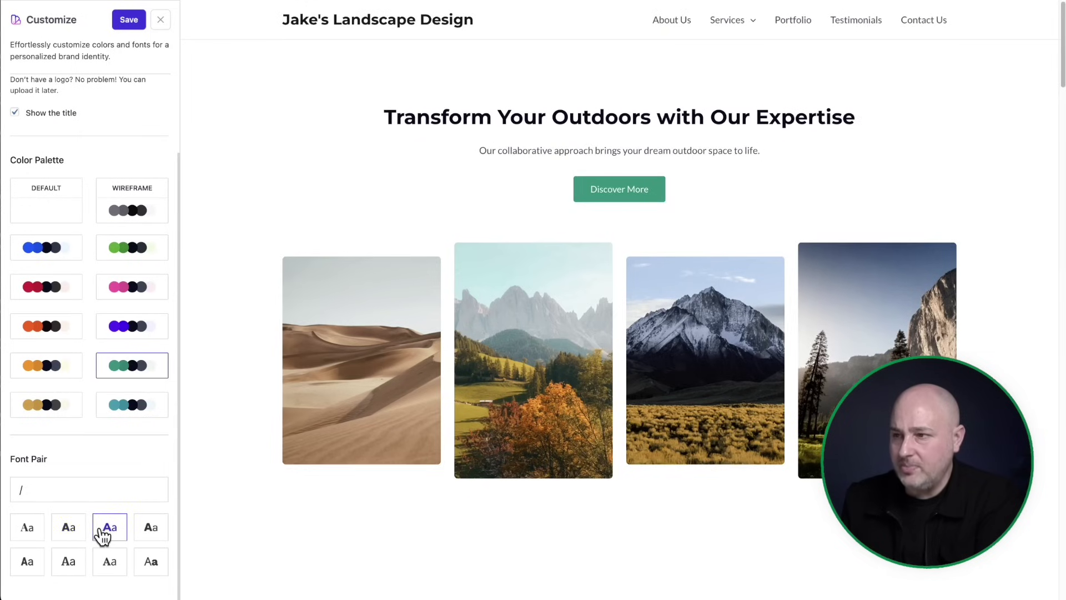
click(152, 530)
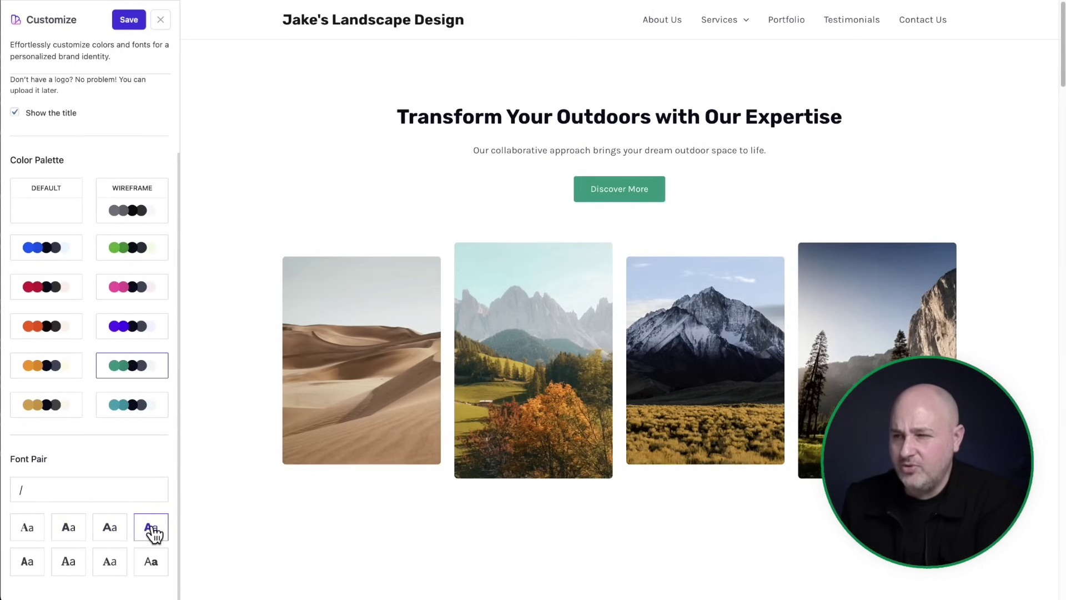
click(22, 526)
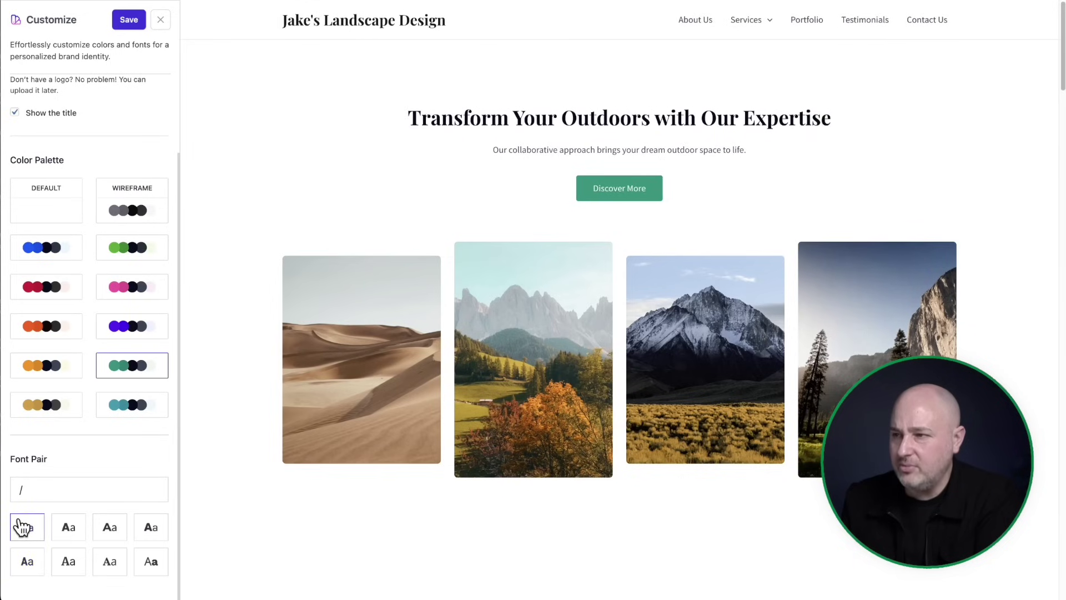
click(65, 561)
- Check the new colours and fonts down the home page and save the site customization
scroll(335, 327, down, 15)
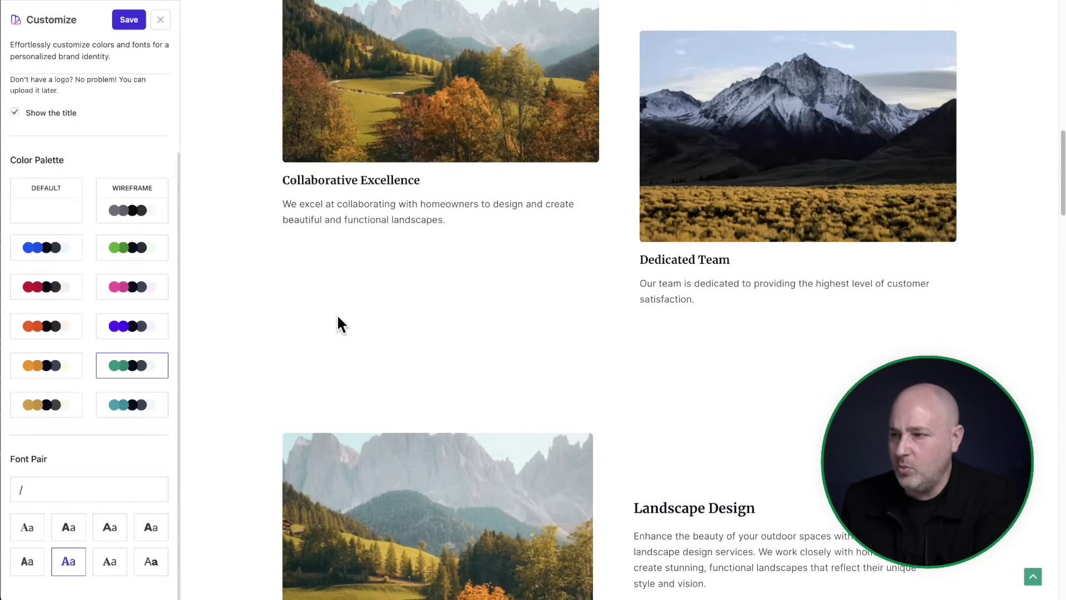
scroll(338, 317, down, 10)
scroll(338, 320, down, 6)
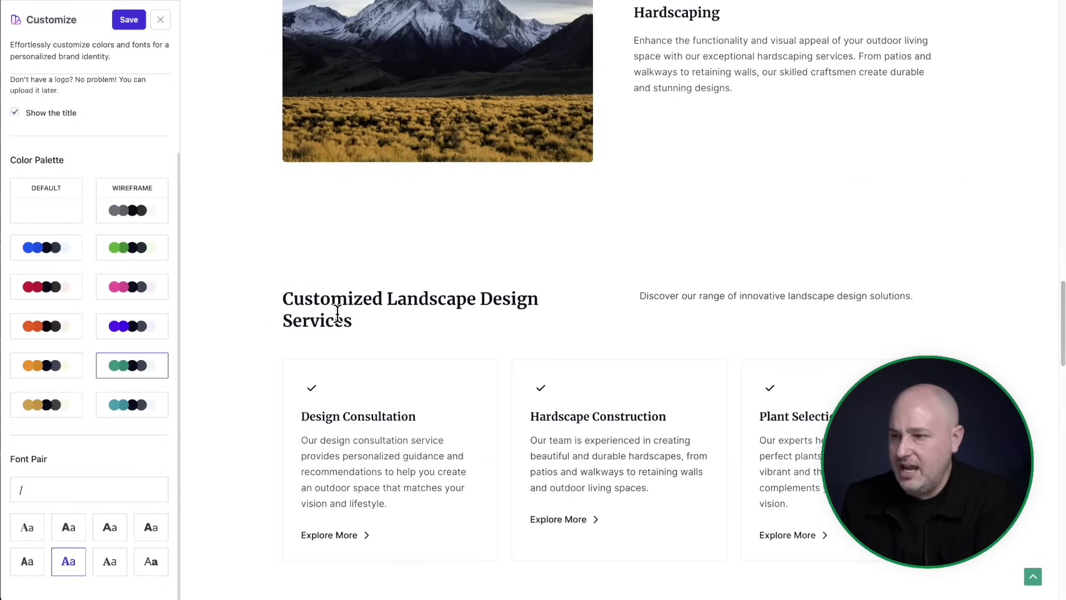
click(128, 22)
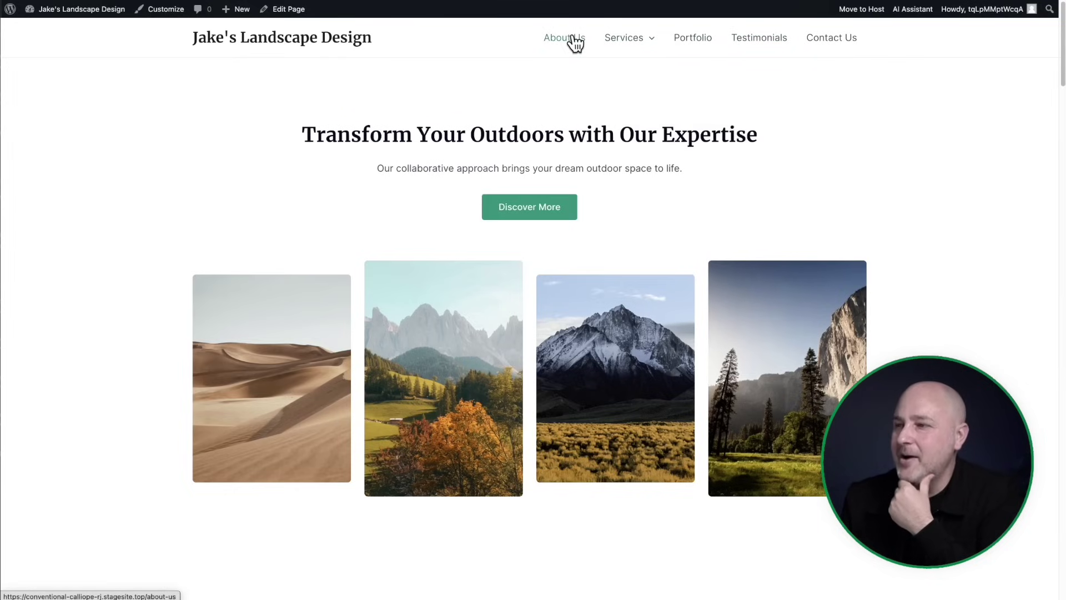
- Browse the live site's Services submenu and its Portfolio, Contact Us and Testimonials pages, and return to the home page
mouse_move(645, 45)
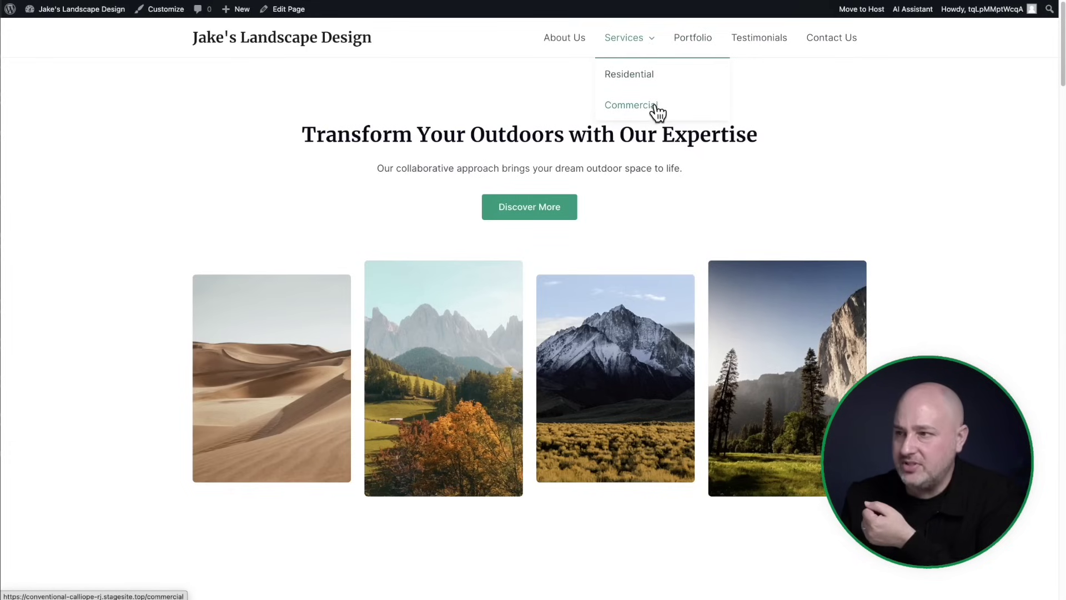
click(692, 54)
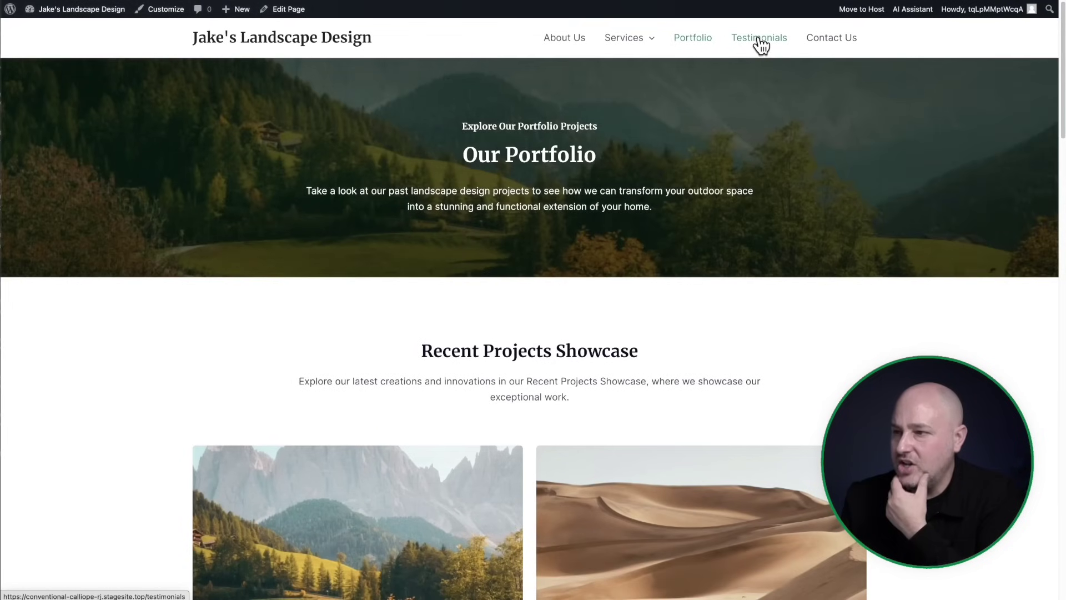
click(762, 45)
click(821, 44)
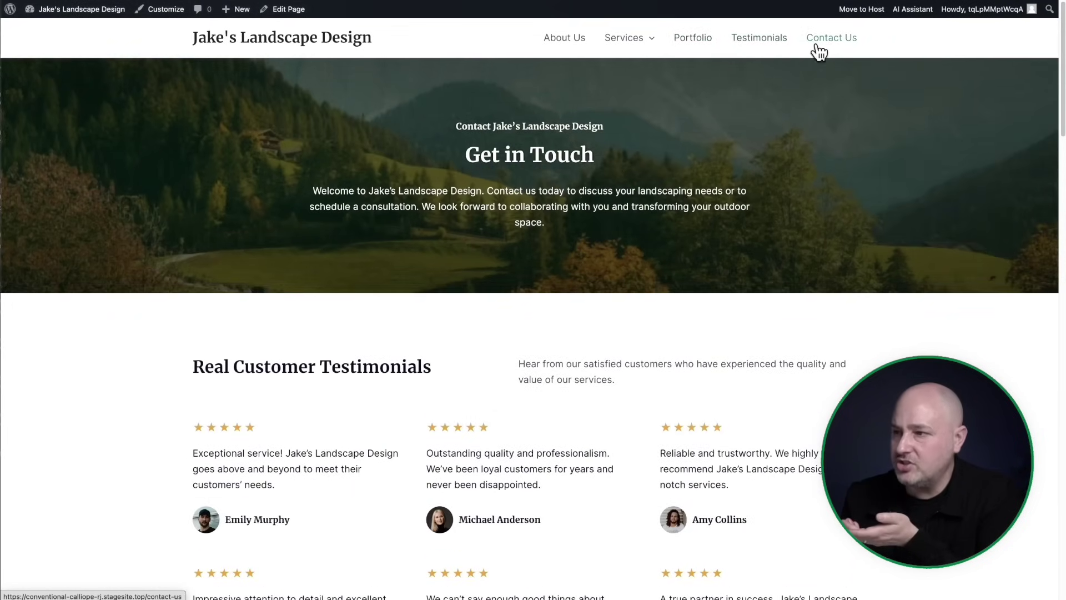
click(751, 49)
scroll(521, 180, down, 15)
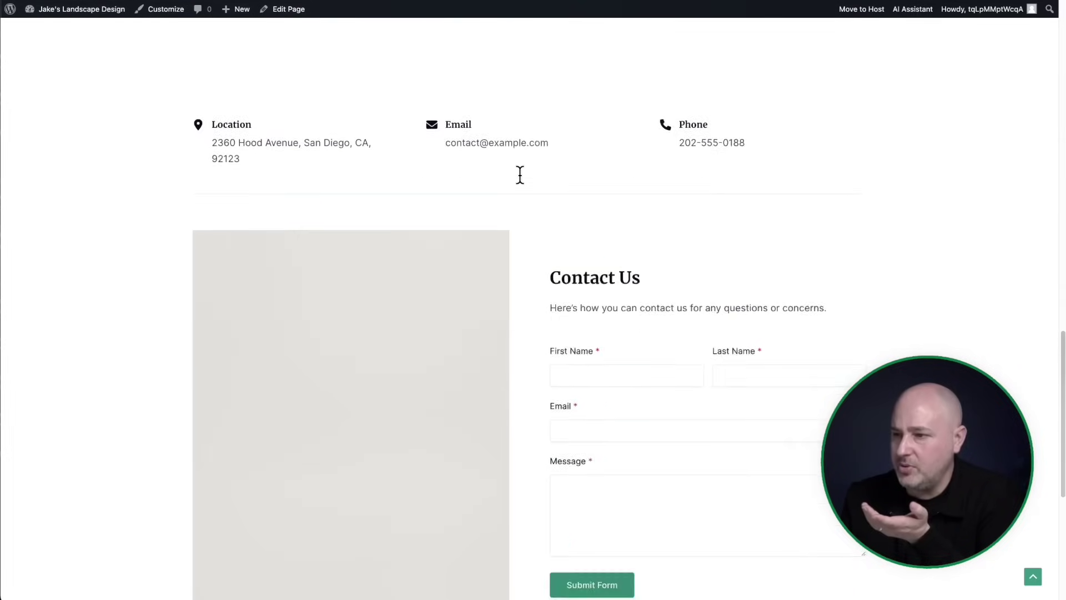
scroll(520, 180, up, 4)
scroll(521, 181, down, 4)
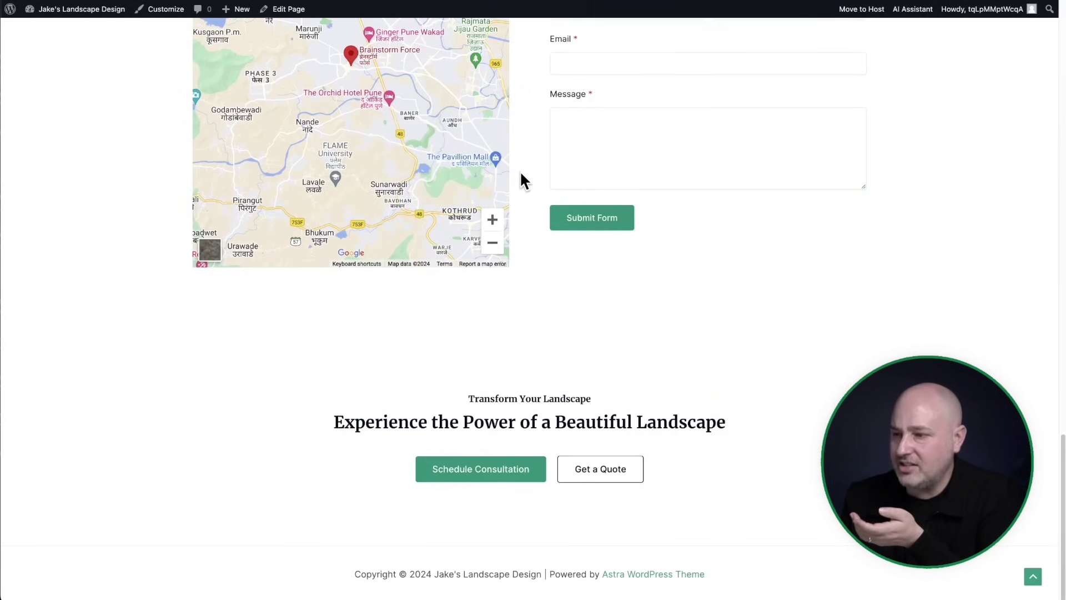
scroll(657, 369, up, 20)
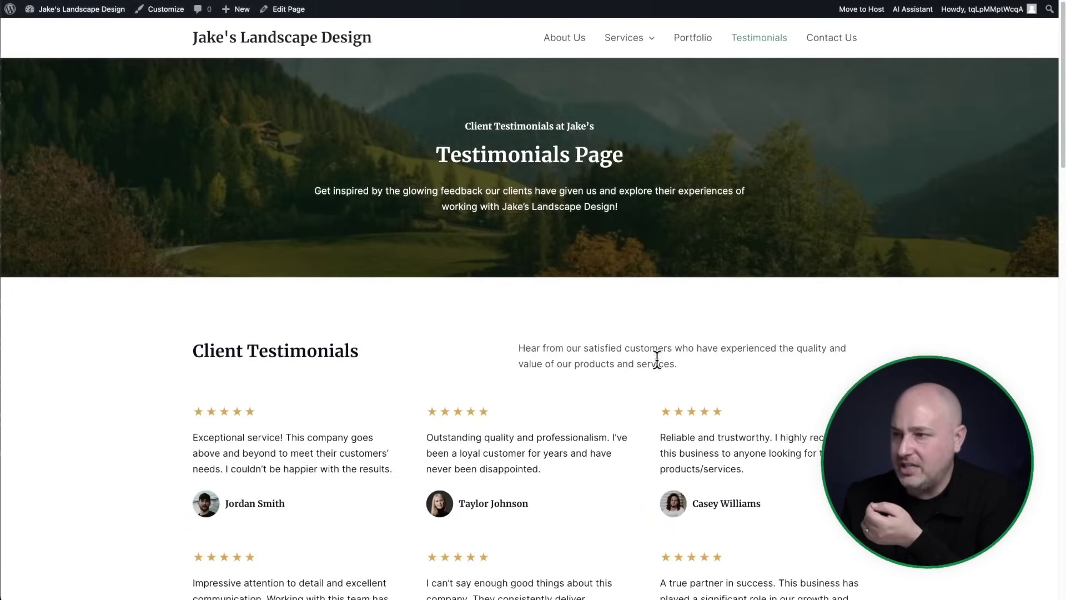
click(294, 39)
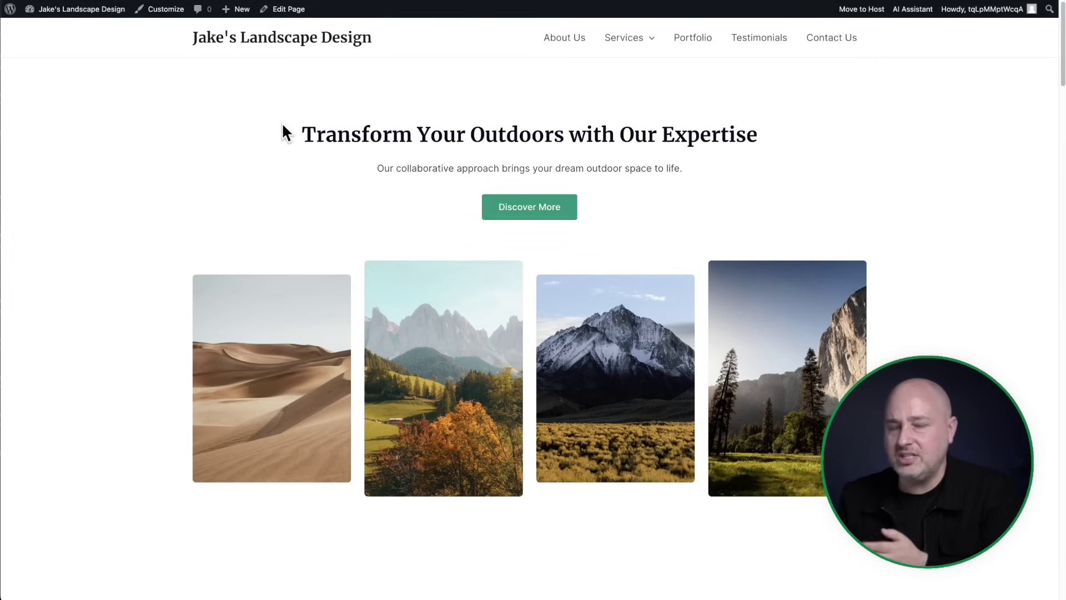